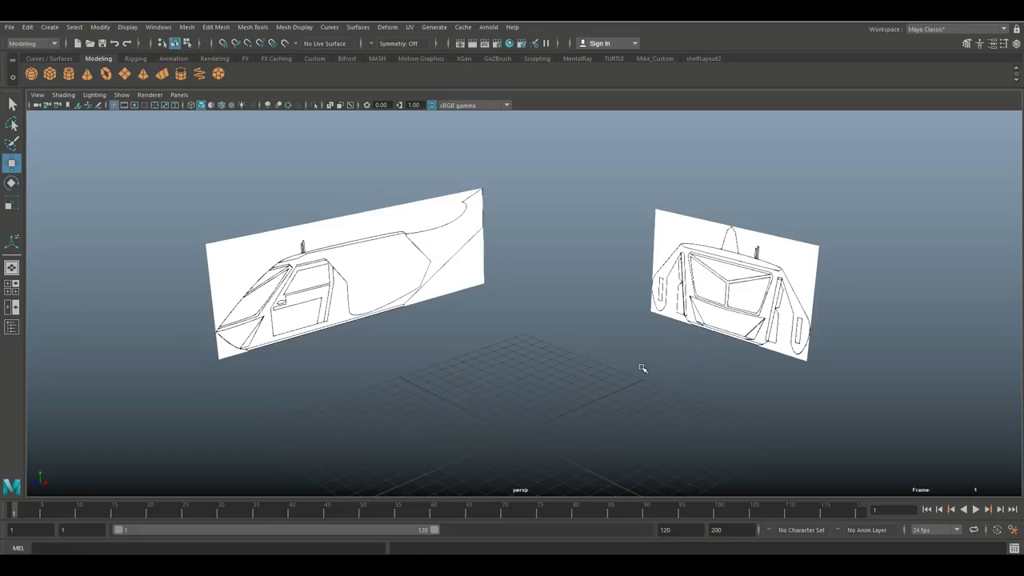
# Create a polygon cube at the grid origin and scale it up uniformly to roughly the helicopter body's size
pyautogui.scroll(-2, 507, 333)
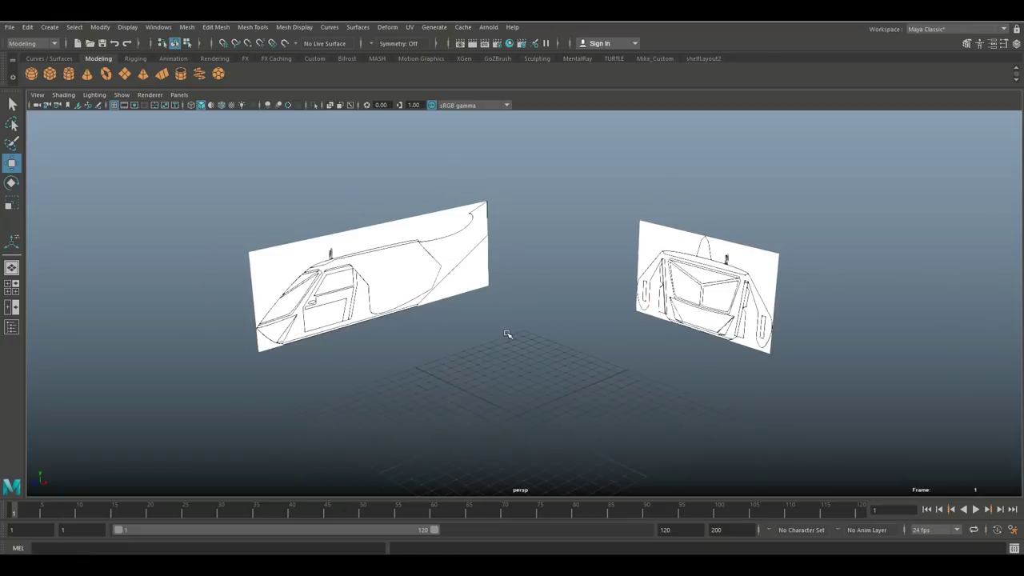
pyautogui.keyDown('alt'); pyautogui.moveTo(496, 353); pyautogui.dragTo(556, 353); pyautogui.keyUp('alt')
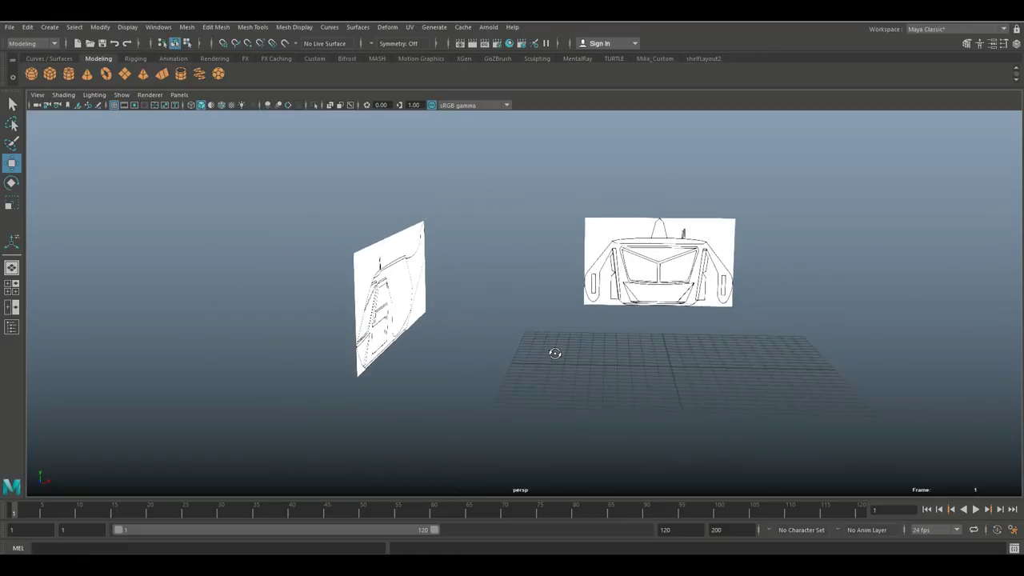
pyautogui.click(49, 73)
pyautogui.scroll(-2, 597, 402)
pyautogui.keyDown('alt'); pyautogui.moveTo(627, 429); pyautogui.dragTo(559, 448, button='middle'); pyautogui.keyUp('alt')
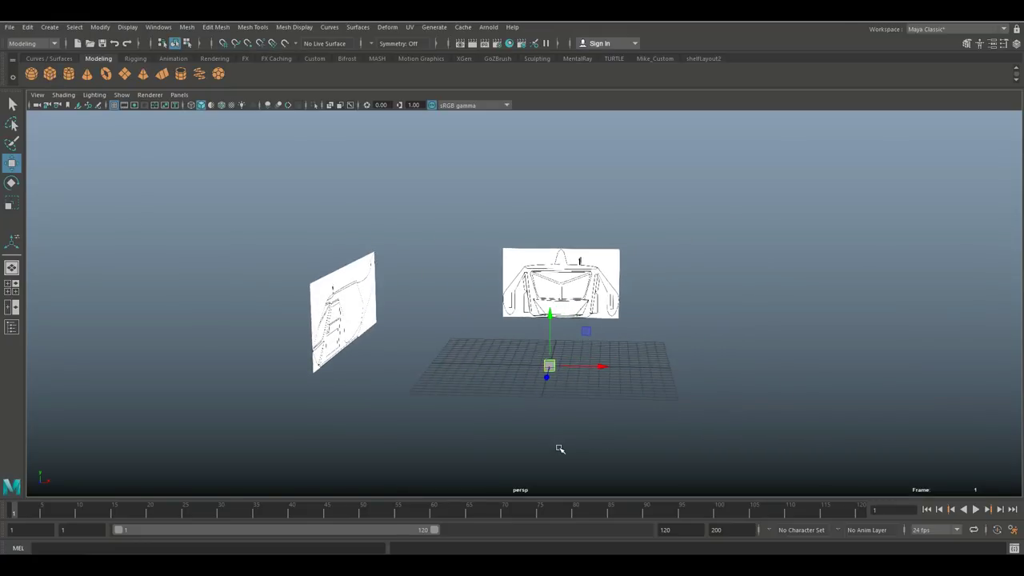
pyautogui.scroll(3, 560, 449)
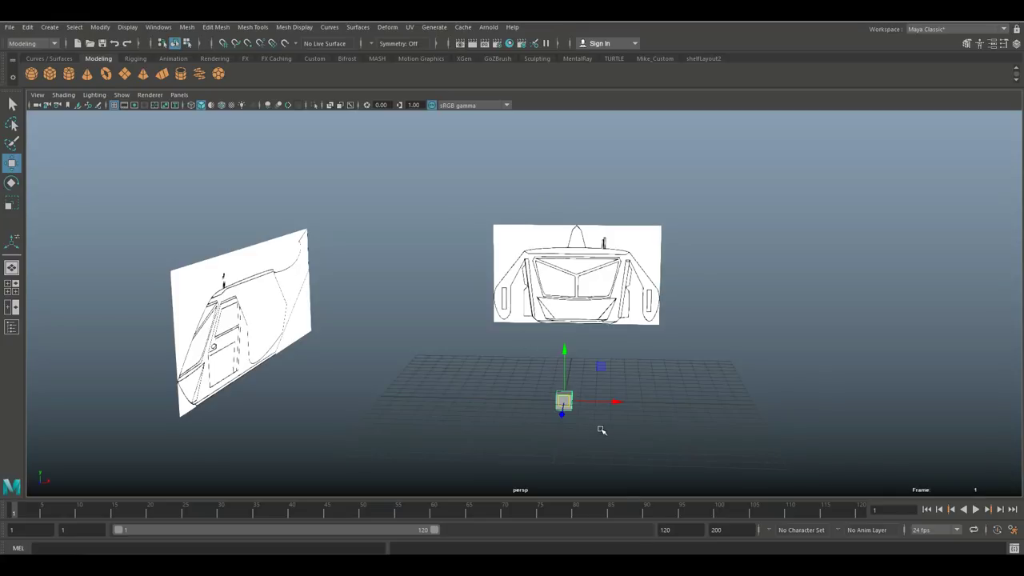
pyautogui.press('r')
pyautogui.moveTo(564, 401); pyautogui.dragTo(518, 422)
# Move the cube up and forward in the side view until its top and bottom match the fuselage's roof and belly lines
pyautogui.click(11, 287)
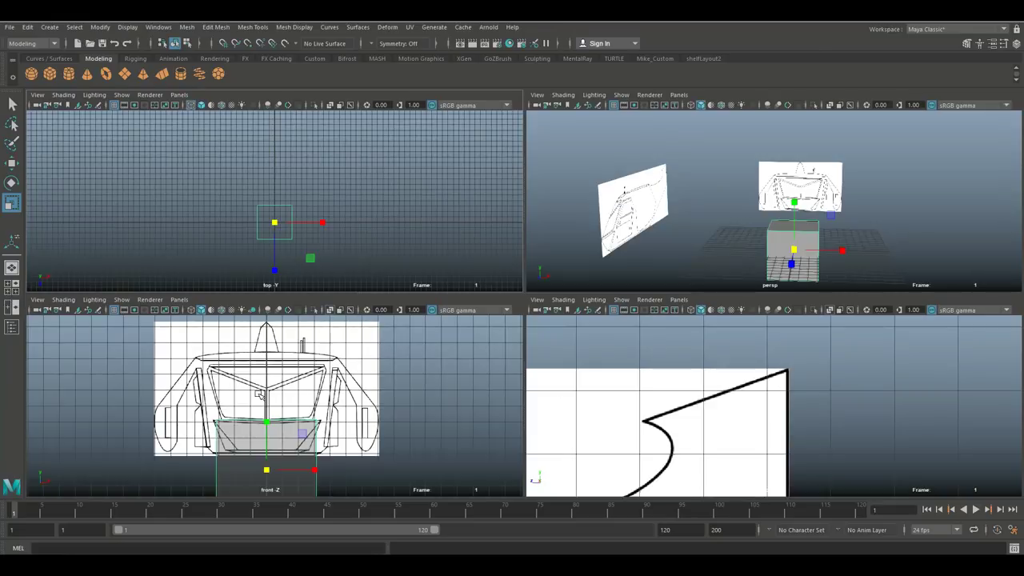
pyautogui.scroll(-2, 656, 472)
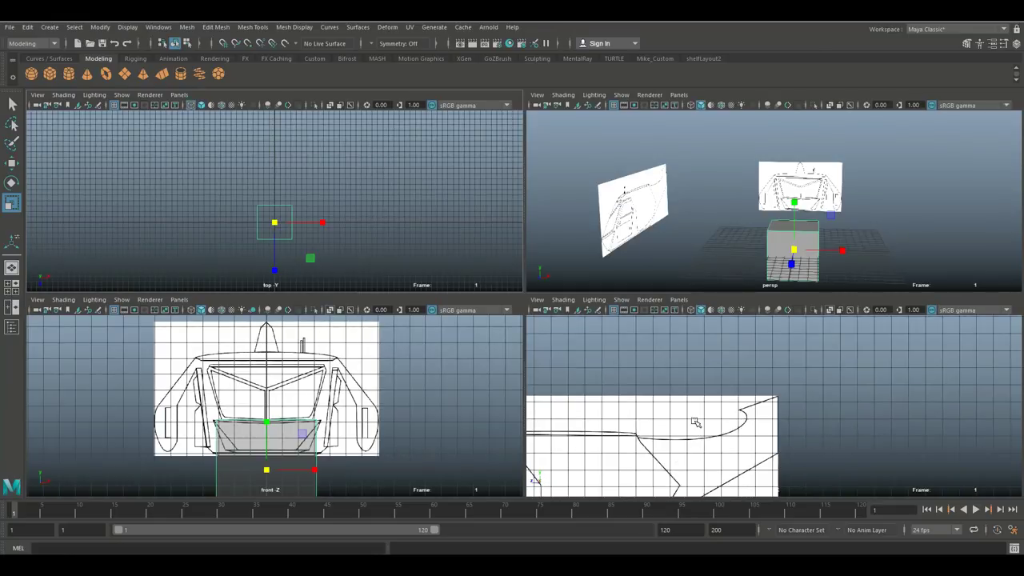
pyautogui.press('space')
pyautogui.scroll(1, 613, 349)
pyautogui.scroll(4, 432, 338)
pyautogui.keyDown('alt'); pyautogui.moveTo(888, 307); pyautogui.dragTo(759, 339, button='middle'); pyautogui.keyUp('alt')
pyautogui.press('w')
pyautogui.moveTo(534, 437); pyautogui.dragTo(535, 291)
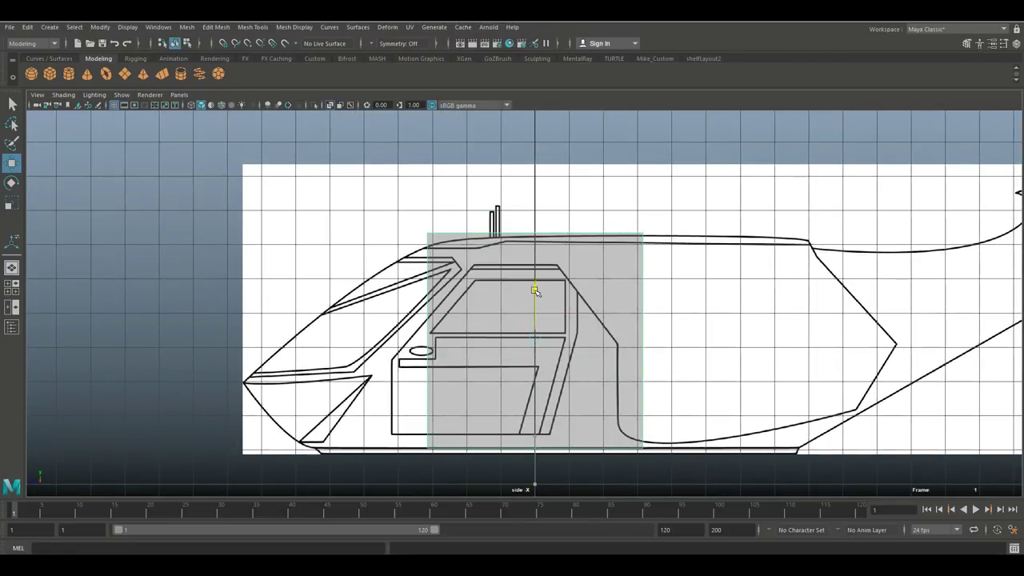
pyautogui.moveTo(484, 342); pyautogui.dragTo(374, 374)
pyautogui.moveTo(424, 284); pyautogui.dragTo(423, 294)
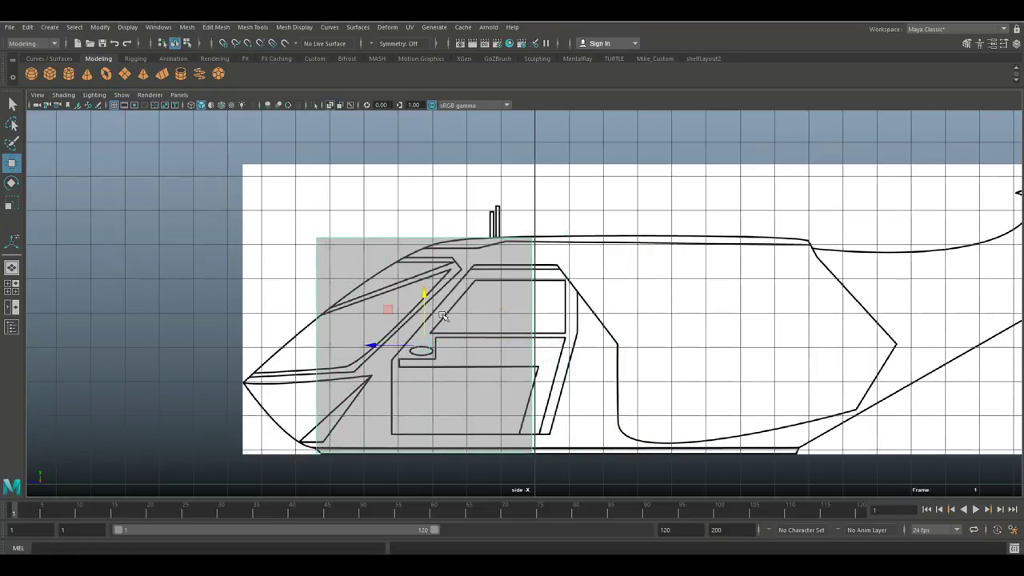
# Move the cube's rear vertices back to the fuselage's rear underside corner and its front vertices back to the flat roof's start
pyautogui.keyDown('alt'); pyautogui.moveTo(439, 312); pyautogui.dragTo(340, 290, button='middle'); pyautogui.keyUp('alt')
pyautogui.moveTo(419, 257); pyautogui.dragTo(370, 257, button='right')
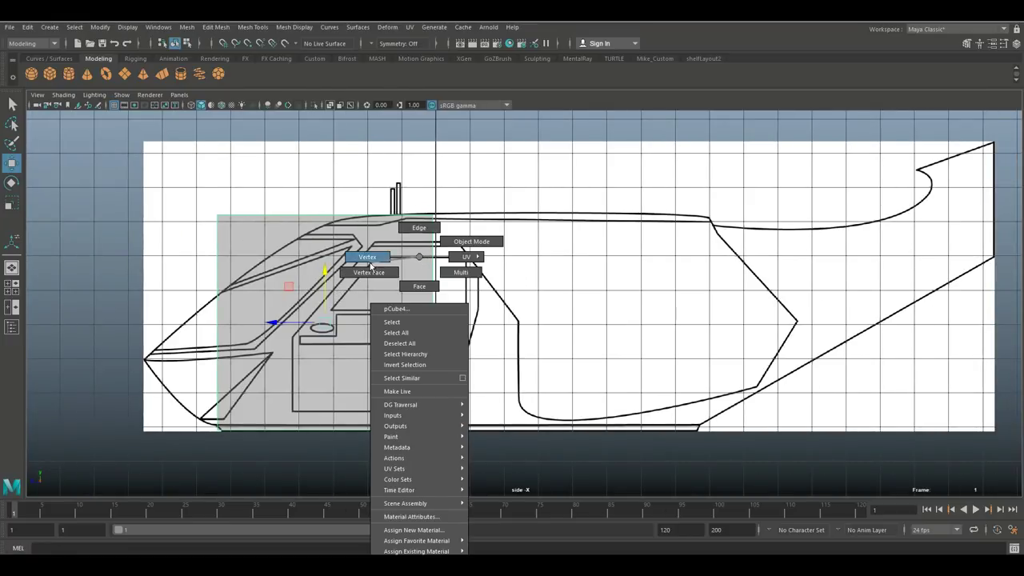
pyautogui.moveTo(409, 180); pyautogui.dragTo(520, 507)
pyautogui.moveTo(384, 323); pyautogui.dragTo(640, 353)
pyautogui.keyDown('alt'); pyautogui.moveTo(445, 352); pyautogui.dragTo(530, 342, button='middle'); pyautogui.keyUp('alt')
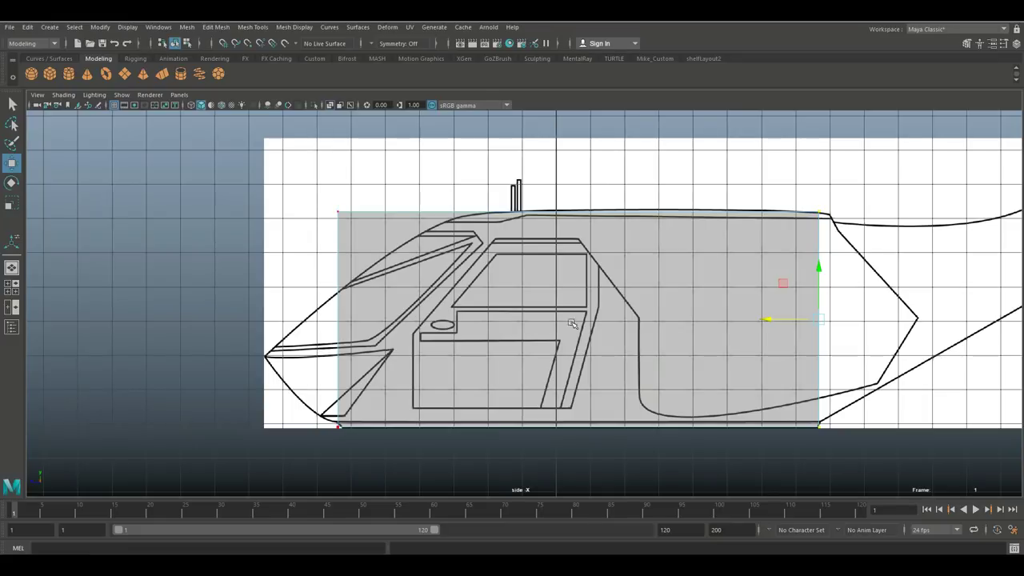
pyautogui.moveTo(296, 186); pyautogui.dragTo(387, 483)
pyautogui.moveTo(282, 327); pyautogui.dragTo(430, 332)
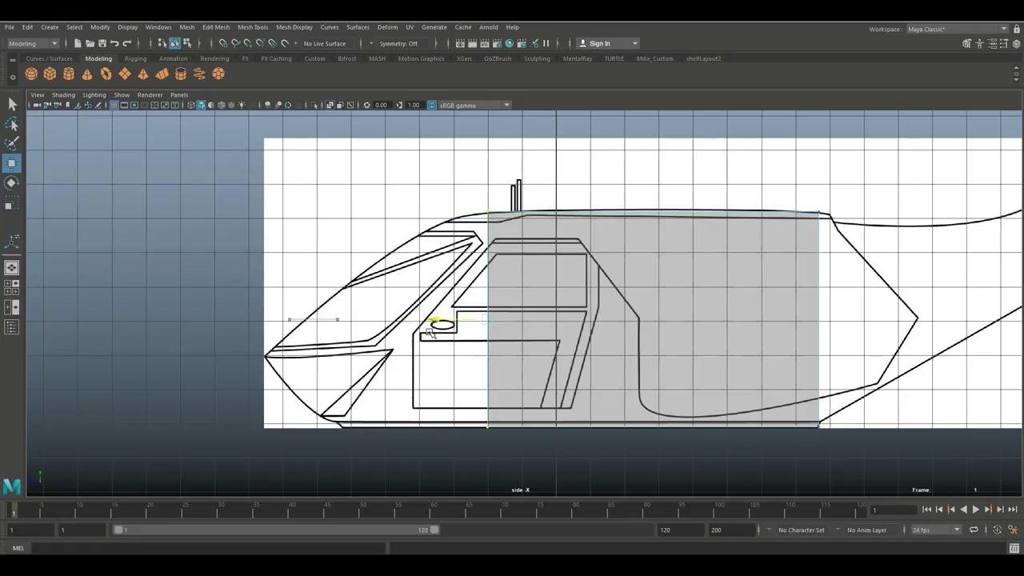
# Extrude the cube's front face forward to the front edge of the cockpit door
pyautogui.click(11, 285)
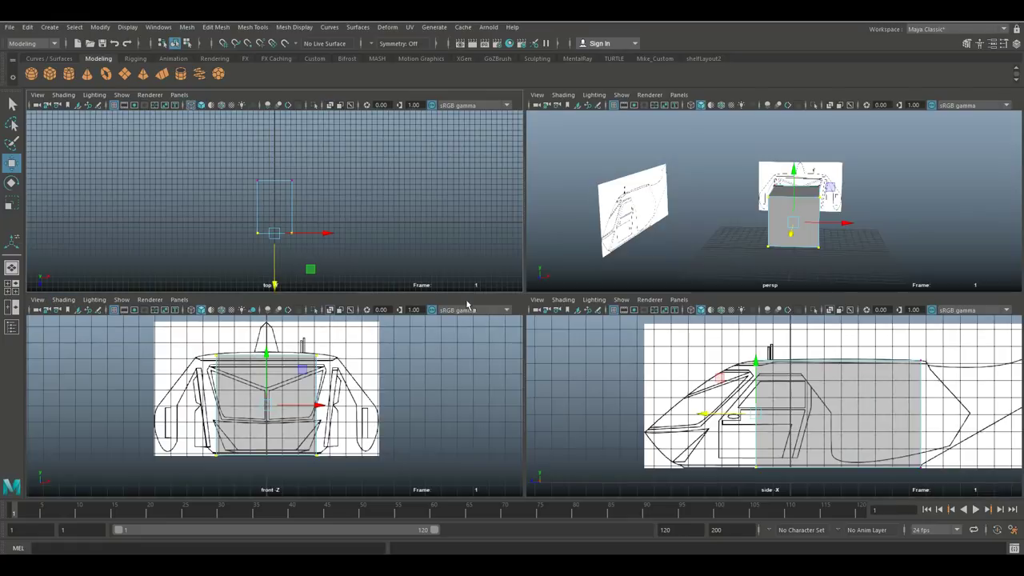
pyautogui.moveTo(785, 214); pyautogui.dragTo(775, 245, button='right')
pyautogui.click(801, 229)
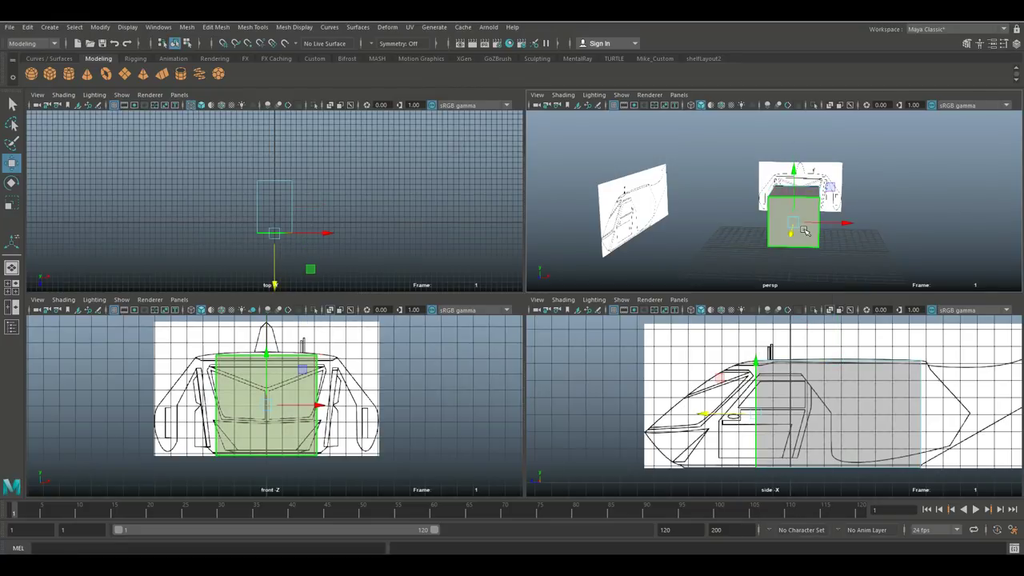
pyautogui.hotkey('ctrl', 'e')
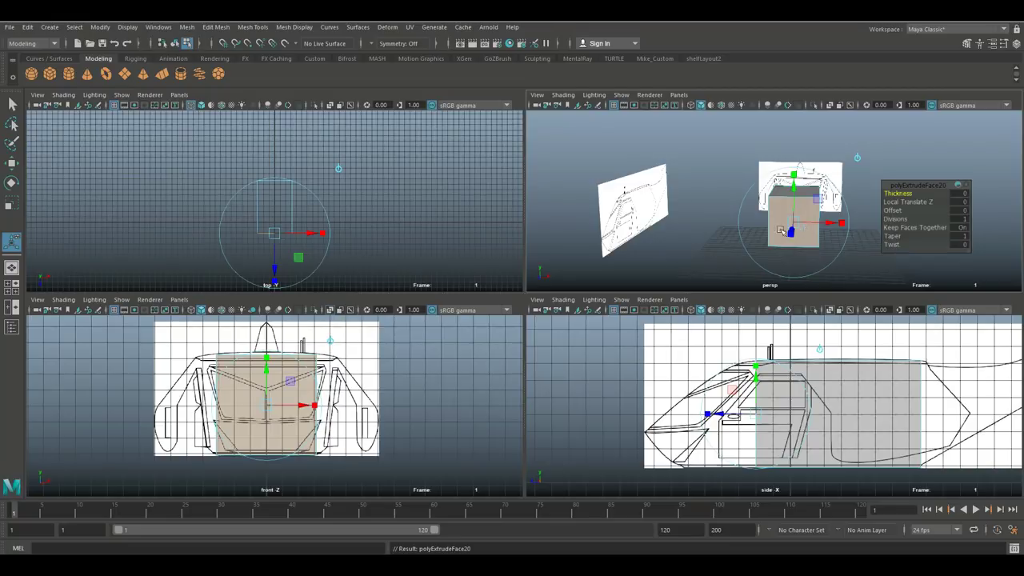
pyautogui.press('w')
pyautogui.moveTo(703, 417); pyautogui.dragTo(671, 424)
pyautogui.click(734, 464)
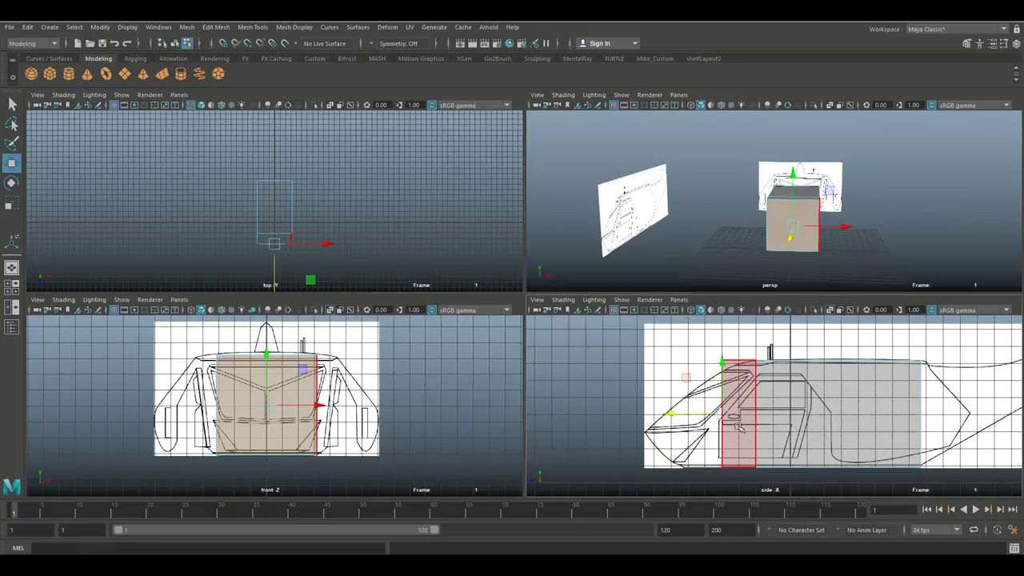
# Scale the extruded front face down slightly and lower it to follow the roof slope and belly line
pyautogui.press('r')
pyautogui.moveTo(722, 415); pyautogui.dragTo(714, 422)
pyautogui.press('w')
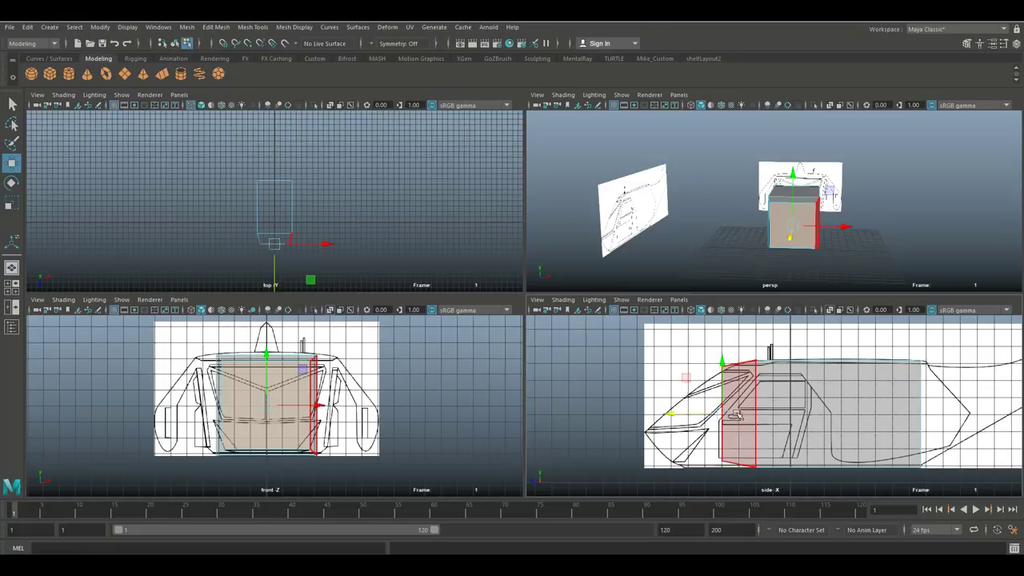
pyautogui.moveTo(719, 363); pyautogui.dragTo(722, 371)
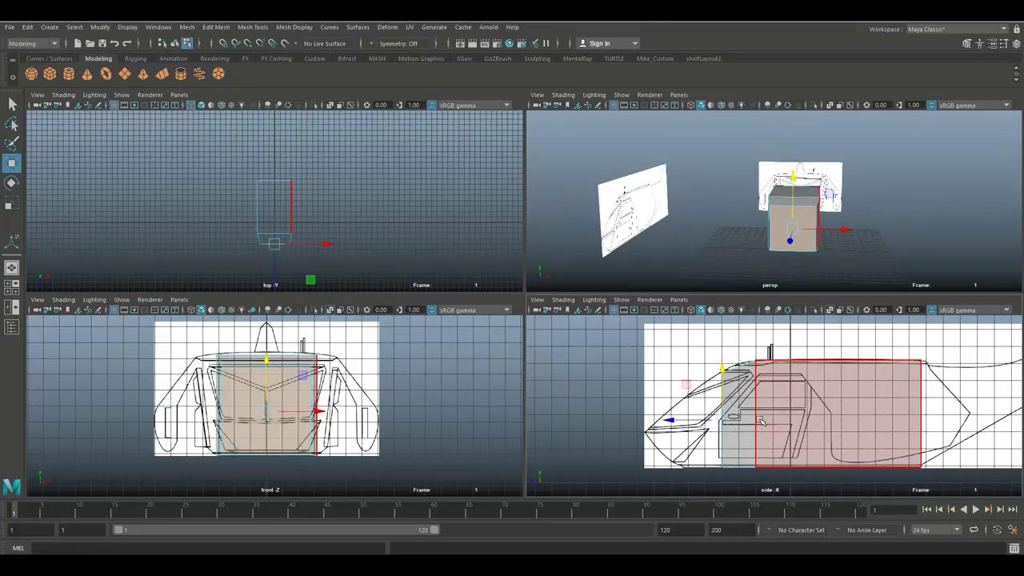
# Extrude the front face forward a second time, then shrink and lower it to follow the windshield slope
pyautogui.hotkey('ctrl', 'e')
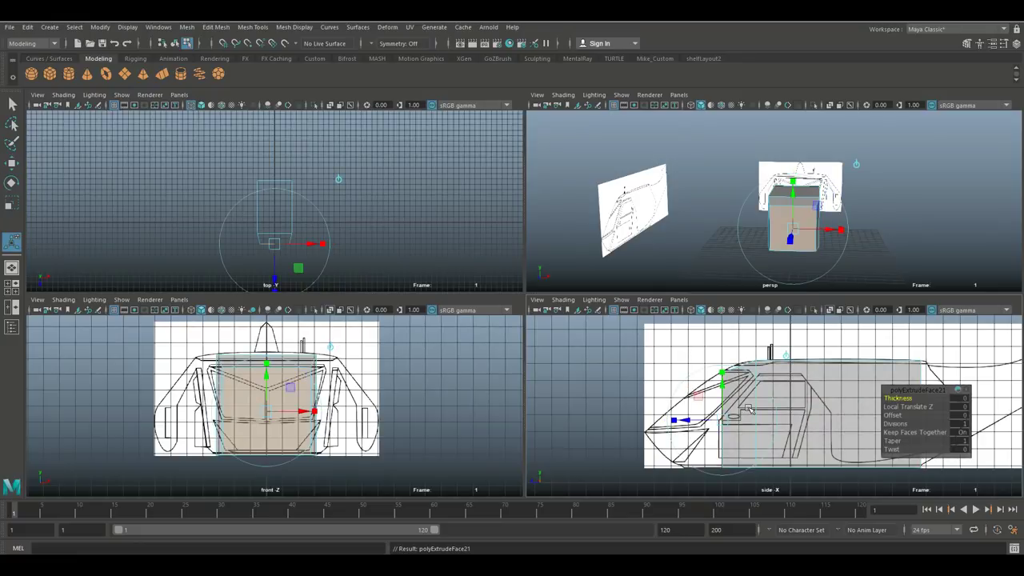
pyautogui.press('w')
pyautogui.moveTo(688, 425); pyautogui.dragTo(644, 424)
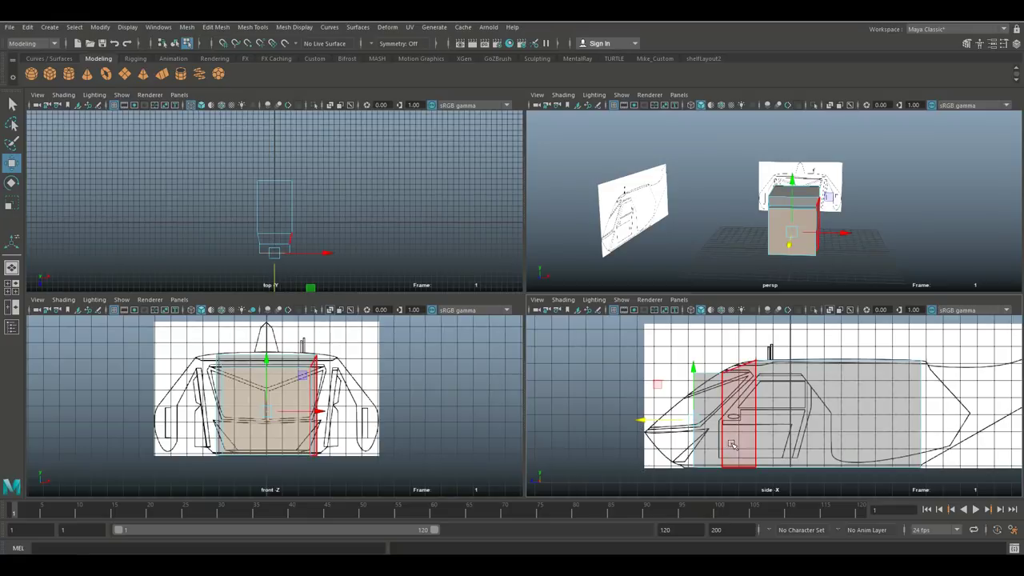
pyautogui.press('r')
pyautogui.moveTo(691, 421); pyautogui.dragTo(682, 427)
pyautogui.press('w')
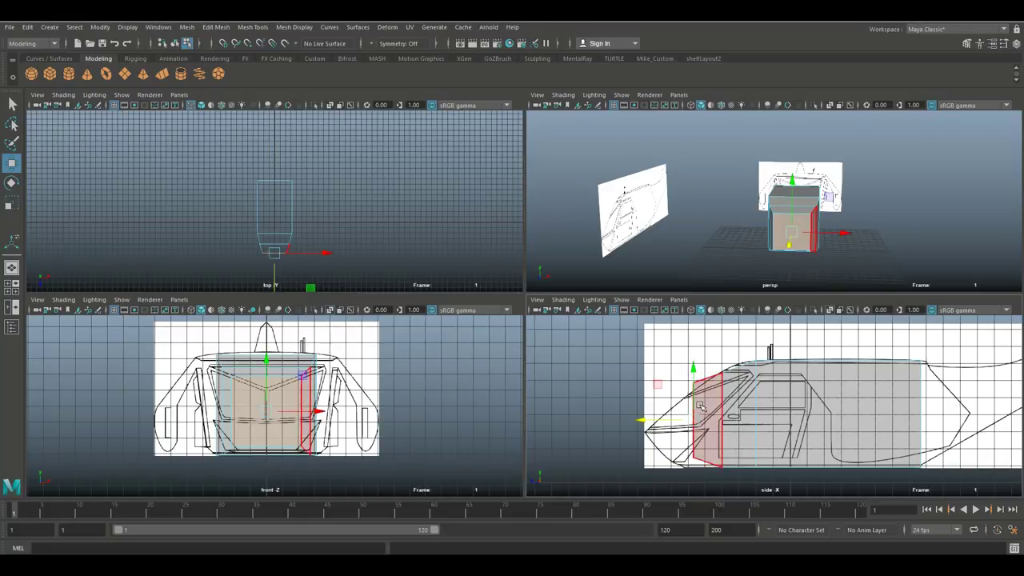
pyautogui.moveTo(694, 372); pyautogui.dragTo(694, 378)
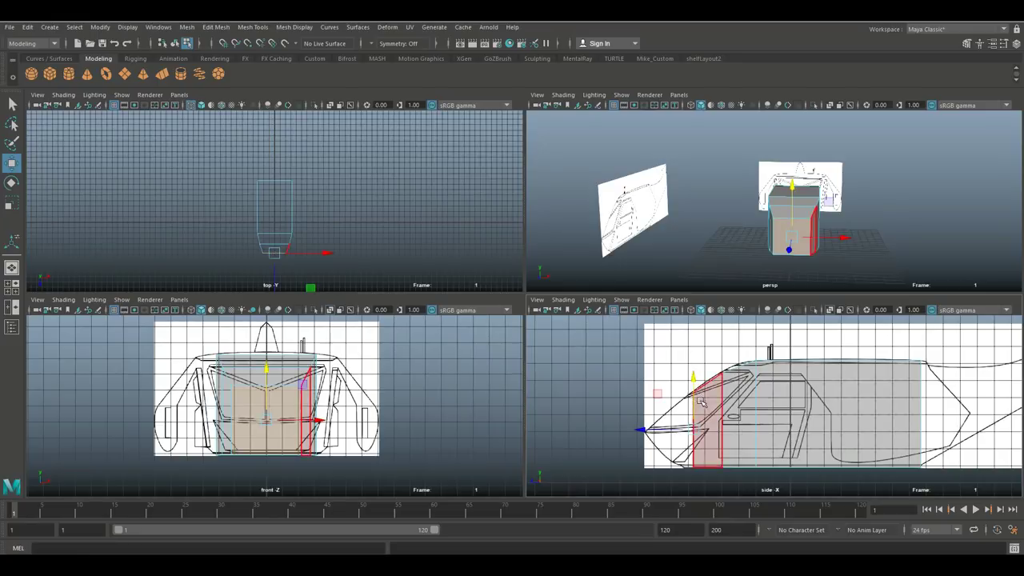
# Extrude the front face forward a third time, then shrink and lower it to fit the tapering nose outline
pyautogui.hotkey('ctrl', 'e')
pyautogui.moveTo(642, 430)
pyautogui.mouseDown()
pyautogui.moveTo(615, 430)
pyautogui.moveTo(666, 433)
pyautogui.moveTo(654, 434)
pyautogui.mouseUp()
pyautogui.press('r')
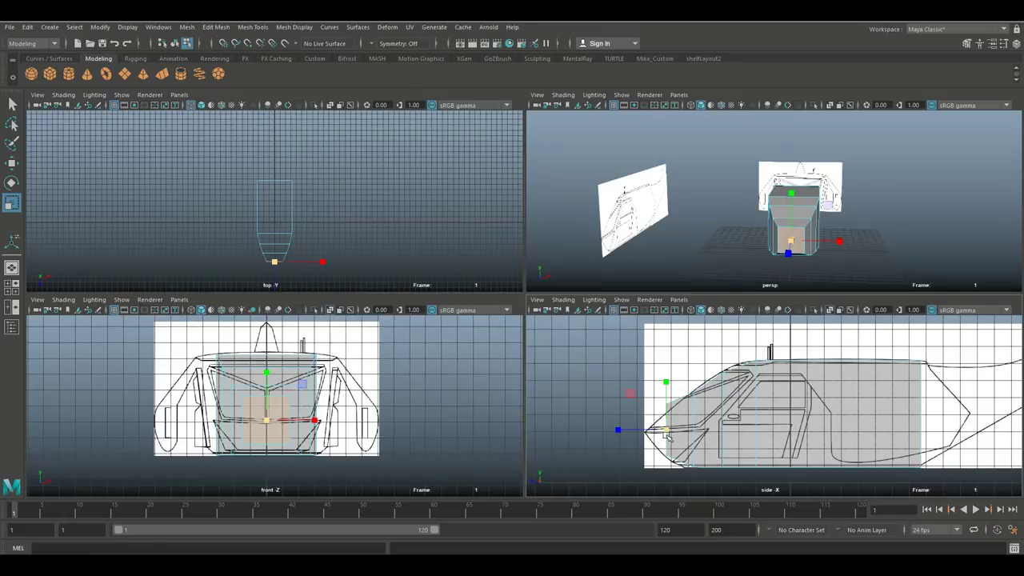
pyautogui.press('w')
pyautogui.moveTo(669, 380); pyautogui.dragTo(668, 385)
pyautogui.press('r')
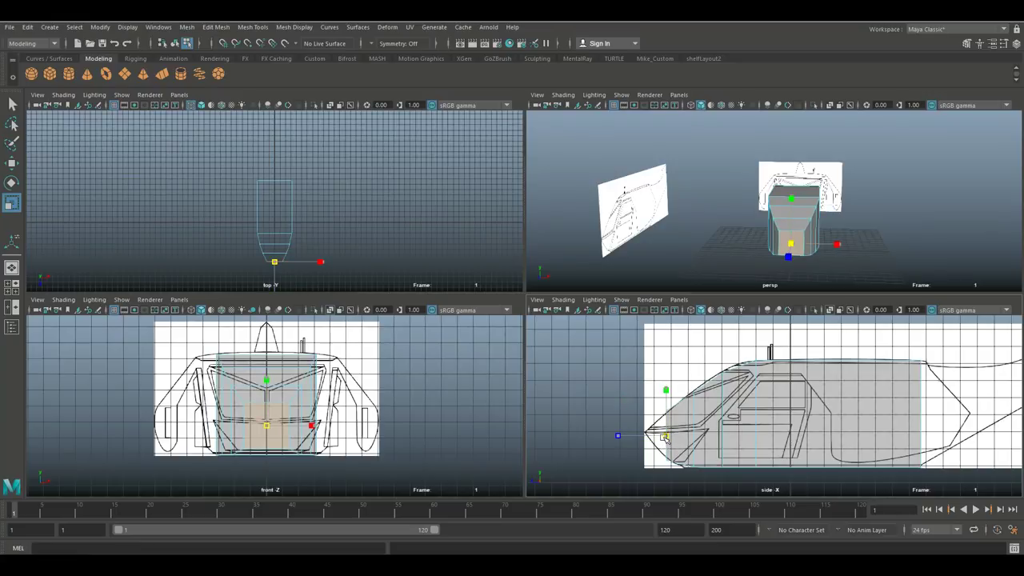
# Extrude the front face to the nose tip and scale it down almost to a point
pyautogui.hotkey('ctrl', 'e')
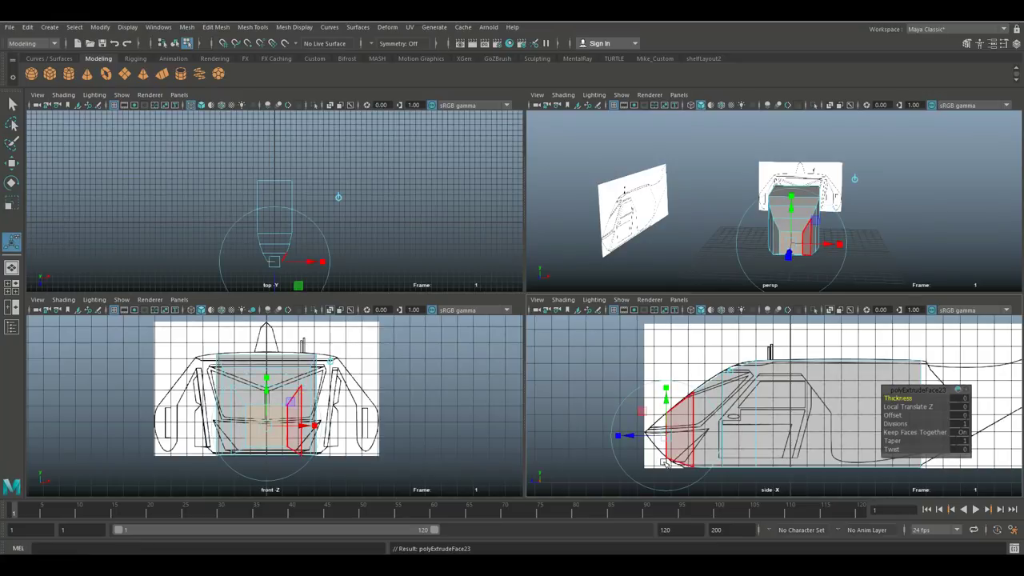
pyautogui.moveTo(614, 437)
pyautogui.mouseDown()
pyautogui.moveTo(593, 438)
pyautogui.moveTo(639, 436)
pyautogui.moveTo(616, 437)
pyautogui.mouseUp()
pyautogui.press('r')
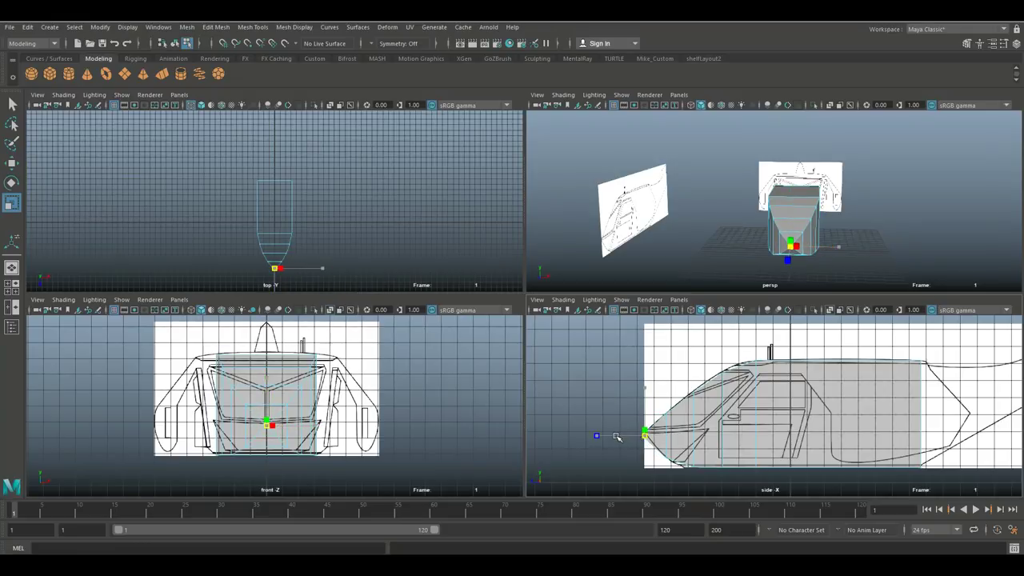
pyautogui.press('space')
pyautogui.keyDown('alt'); pyautogui.moveTo(765, 336); pyautogui.dragTo(695, 373); pyautogui.keyUp('alt')
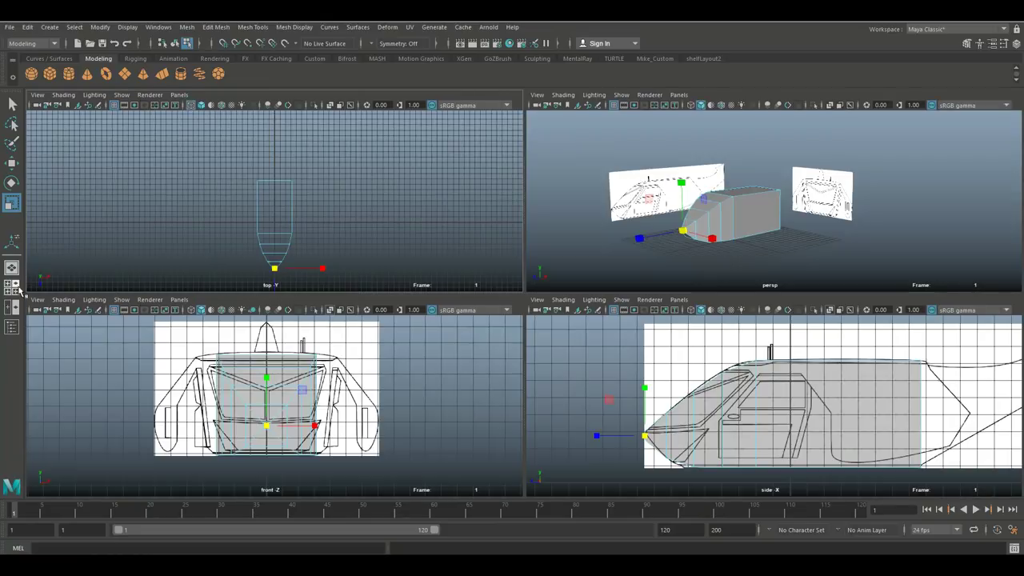
# Extrude the body's rear face backward just past the rear point of the side panel outline in the side reference
pyautogui.click(12, 287)
pyautogui.press('space')
pyautogui.keyDown('alt'); pyautogui.moveTo(523, 370); pyautogui.dragTo(377, 393, button='middle'); pyautogui.keyUp('alt')
pyautogui.click(14, 293)
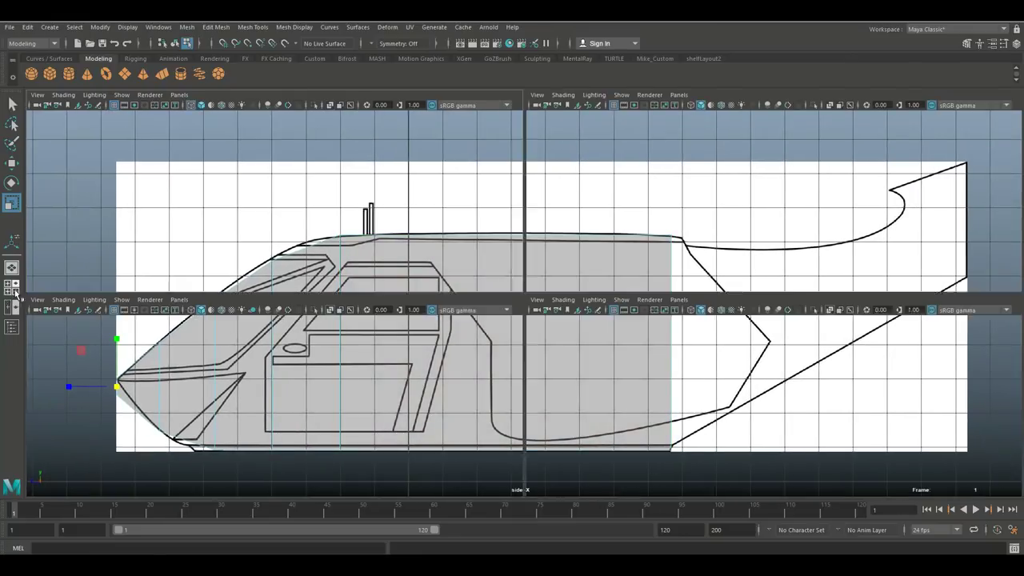
pyautogui.press('space')
pyautogui.keyDown('alt'); pyautogui.moveTo(739, 303); pyautogui.dragTo(585, 309); pyautogui.keyUp('alt')
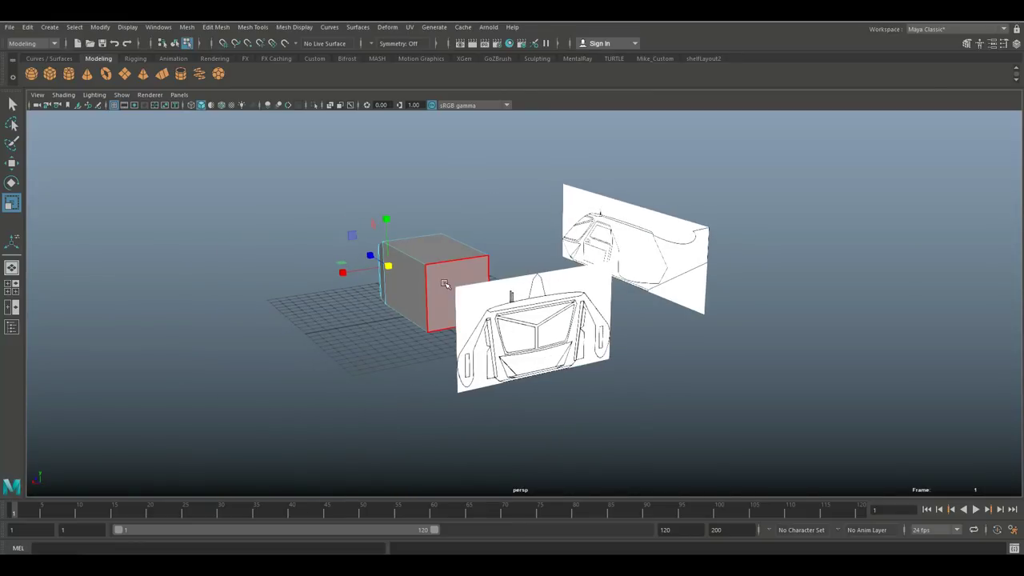
pyautogui.click(444, 284)
pyautogui.hotkey('ctrl', 'e')
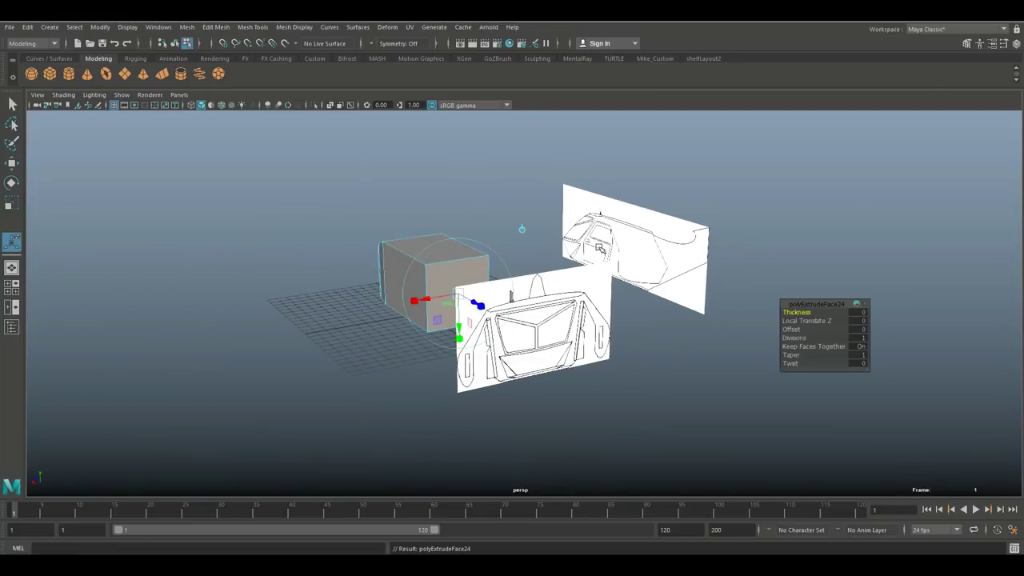
pyautogui.press('w')
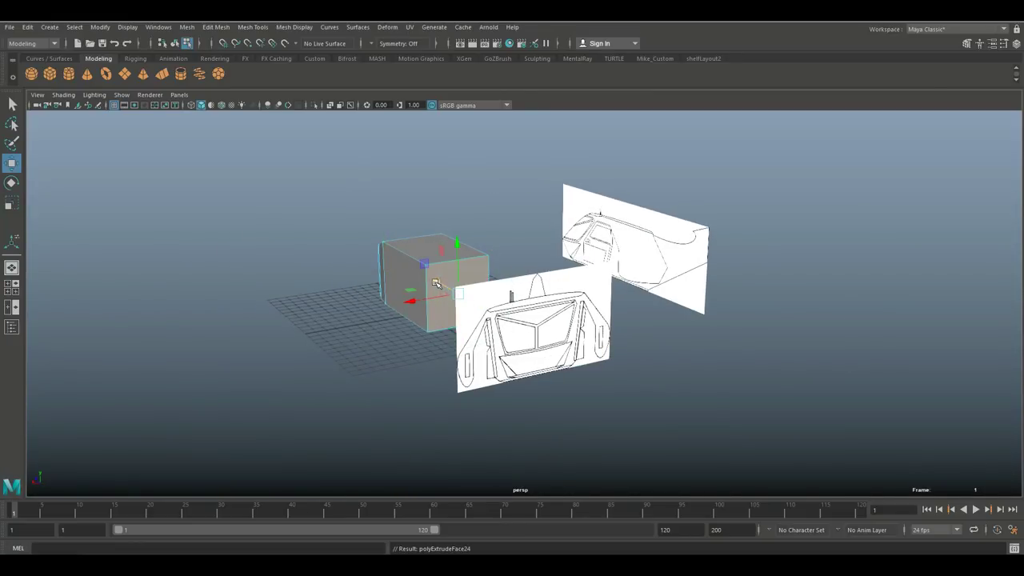
pyautogui.click(11, 285)
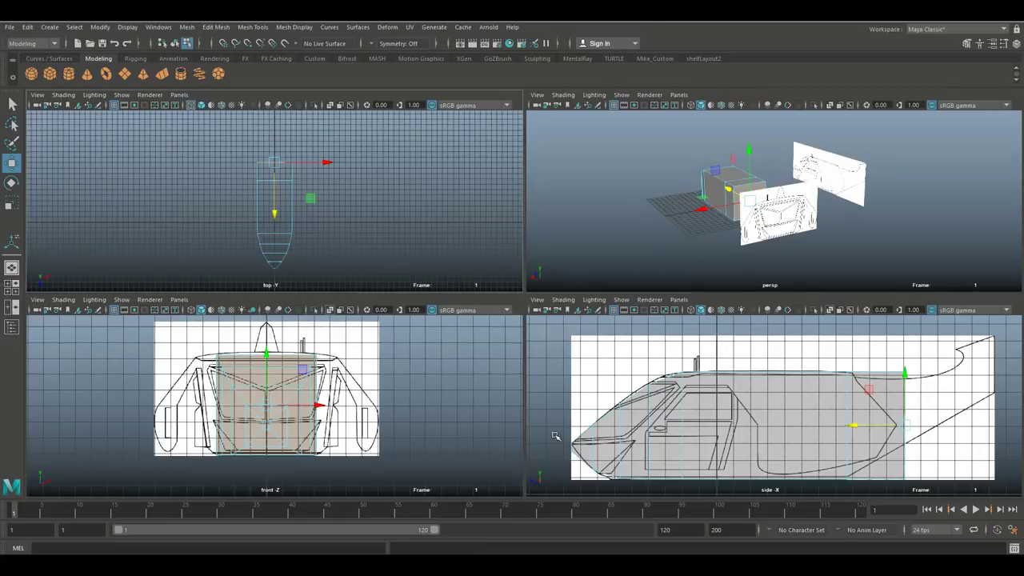
pyautogui.press('space')
pyautogui.keyDown('alt'); pyautogui.moveTo(731, 387); pyautogui.dragTo(547, 390, button='middle'); pyautogui.keyUp('alt')
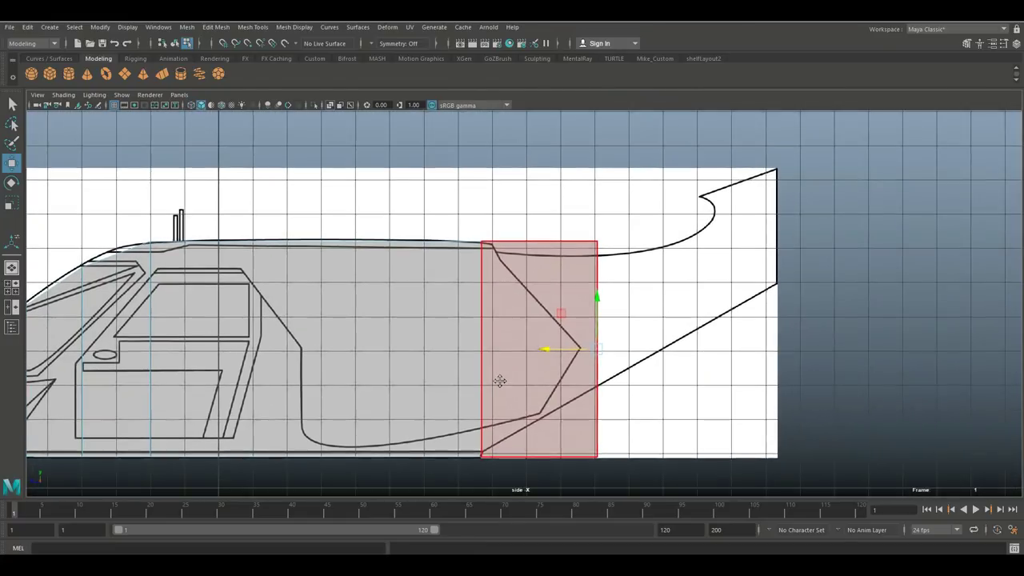
# Shrink the extruded rear face and raise it to fit between the upper and lower tail outlines in the side reference
pyautogui.press('r')
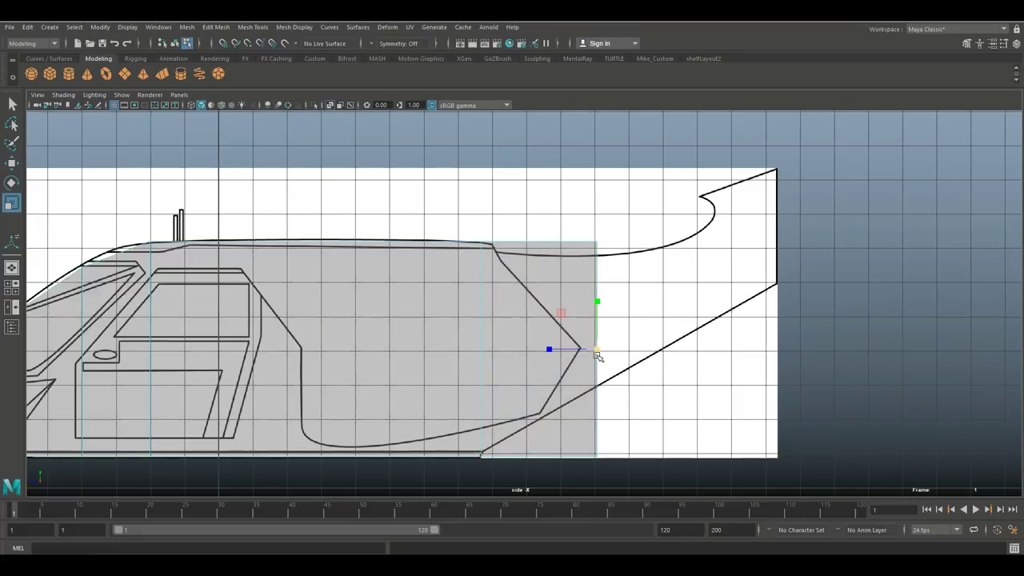
pyautogui.moveTo(600, 351); pyautogui.dragTo(549, 370)
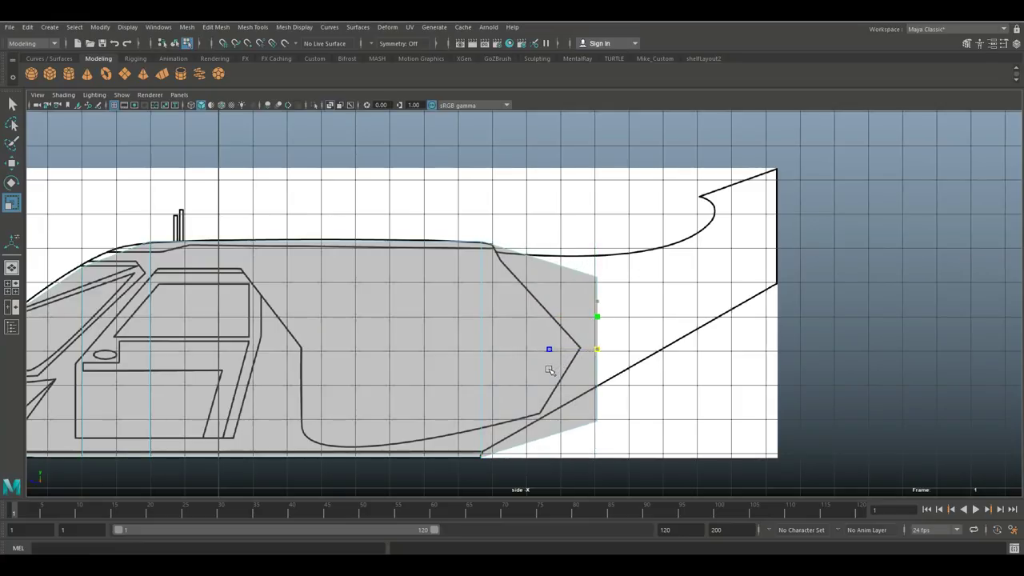
pyautogui.press('w')
pyautogui.moveTo(597, 298); pyautogui.dragTo(605, 272)
pyautogui.press('r')
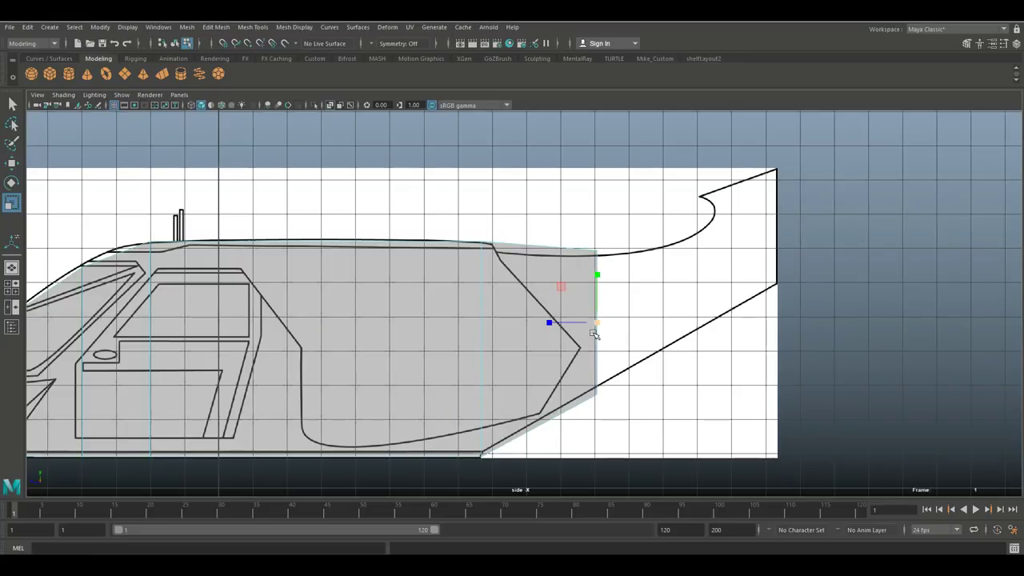
pyautogui.moveTo(598, 324); pyautogui.dragTo(634, 320)
# Extrude the rear face backward again to where the tail outline curves upward, then raise and shrink it to fit
pyautogui.hotkey('ctrl', 'e')
pyautogui.press('w')
pyautogui.moveTo(693, 277); pyautogui.dragTo(690, 235)
pyautogui.click(689, 234)
pyautogui.press('r')
pyautogui.moveTo(687, 287); pyautogui.dragTo(660, 288)
# Extrude the tail's end face to the rear edge of the side reference and raise it onto the lower outline's end
pyautogui.keyDown('alt'); pyautogui.moveTo(693, 315); pyautogui.dragTo(483, 406, button='middle'); pyautogui.keyUp('alt')
pyautogui.press('w')
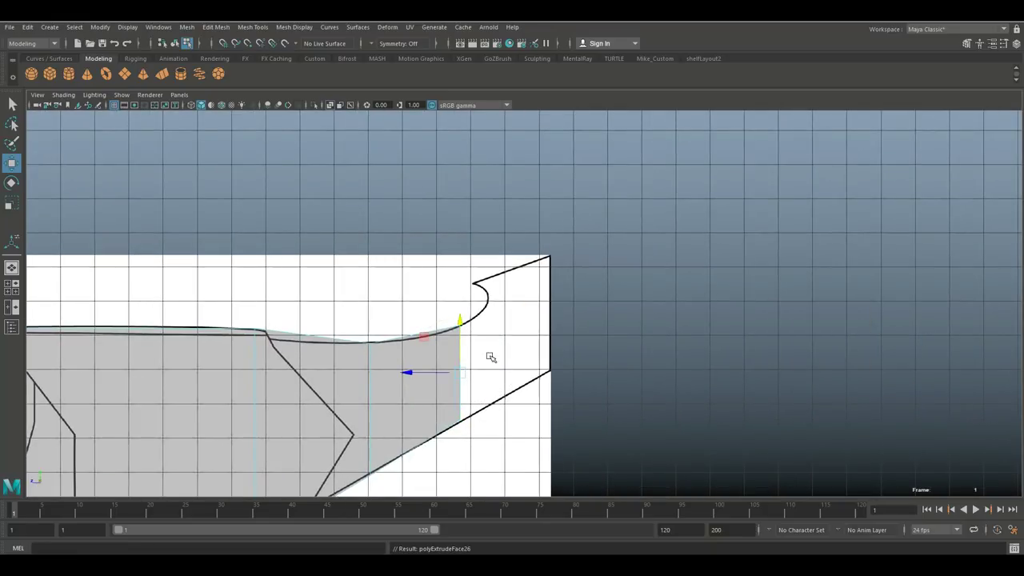
pyautogui.moveTo(414, 373); pyautogui.dragTo(499, 372)
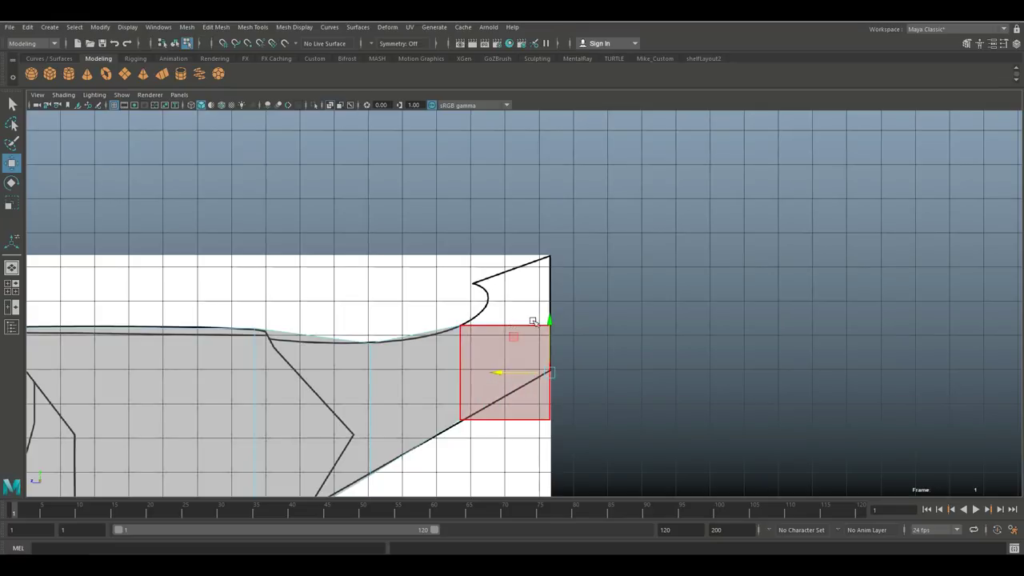
pyautogui.moveTo(550, 320); pyautogui.dragTo(548, 271)
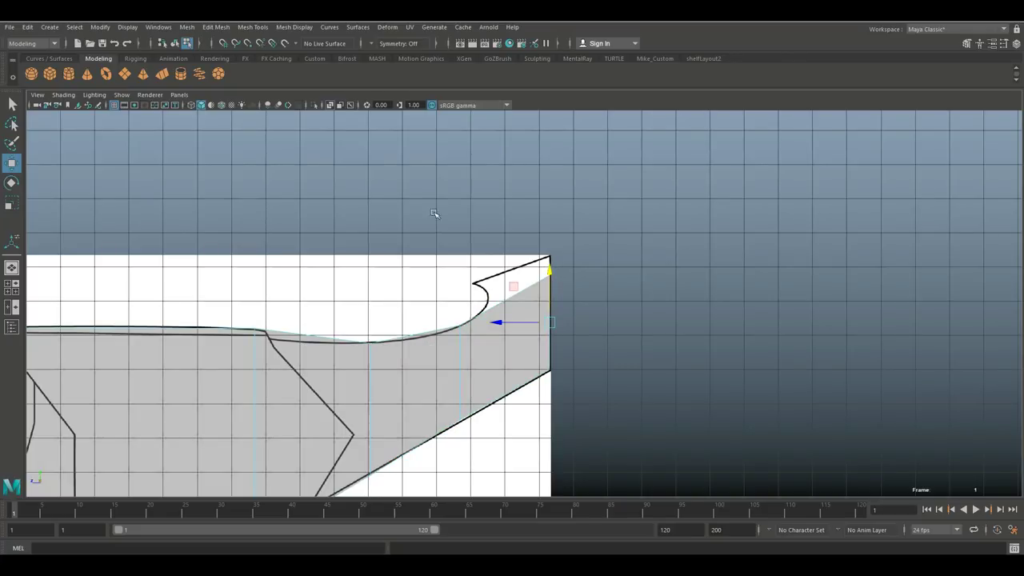
# Insert a vertical edge loop through the last tail segment just behind its front edge, below the outline's hooked curve
pyautogui.click(293, 29)
pyautogui.moveTo(238, 27)
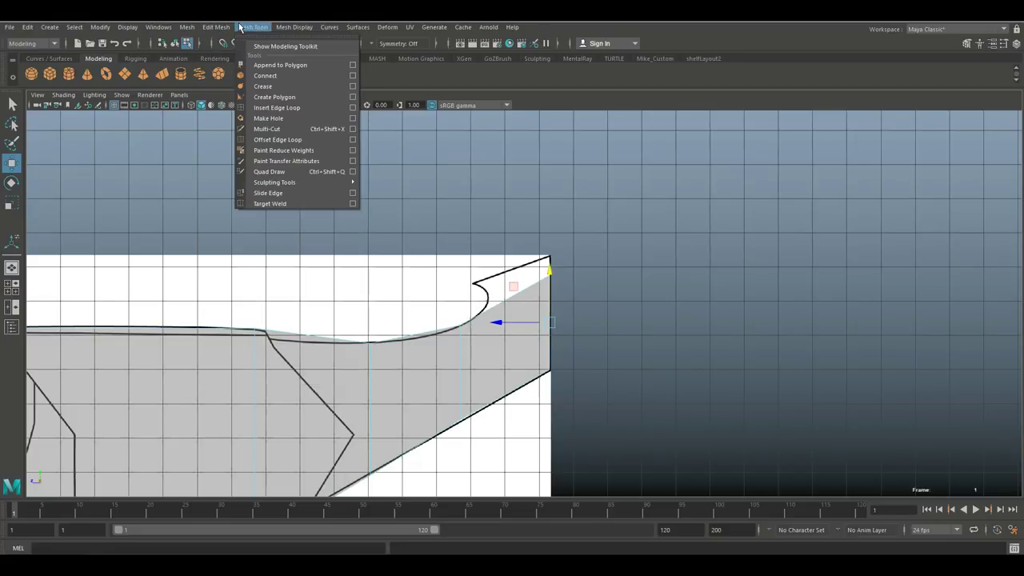
pyautogui.click(328, 107)
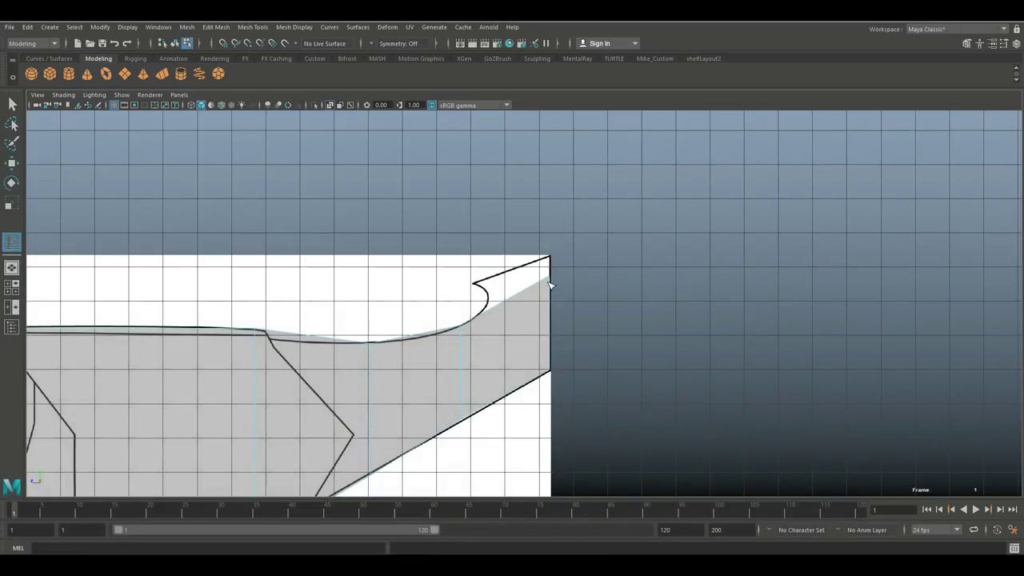
pyautogui.click(489, 318)
# Extrude the top face of the rearmost tail segment straight upward to start the tail fin
pyautogui.click(11, 284)
pyautogui.press('space')
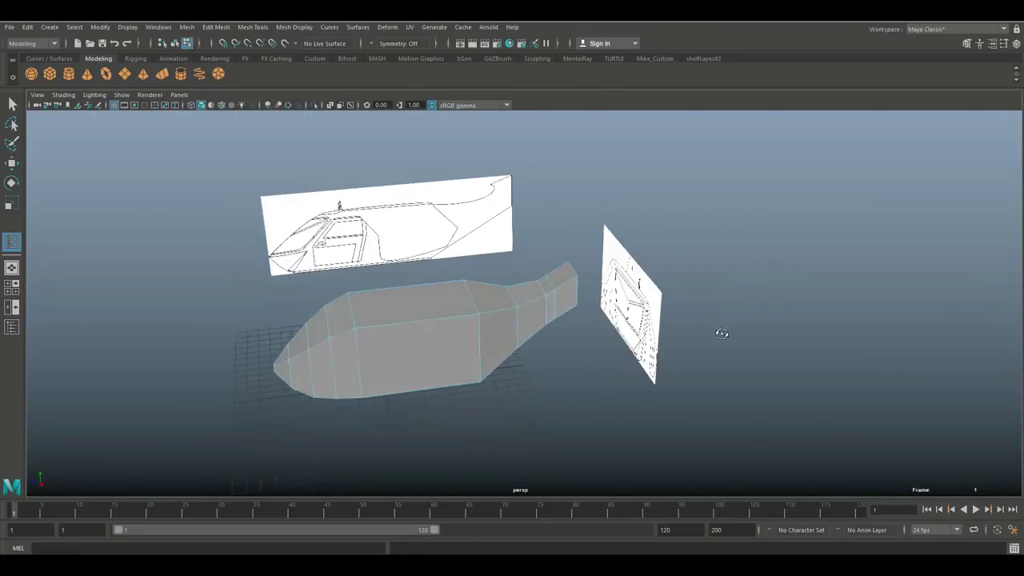
pyautogui.press('f')
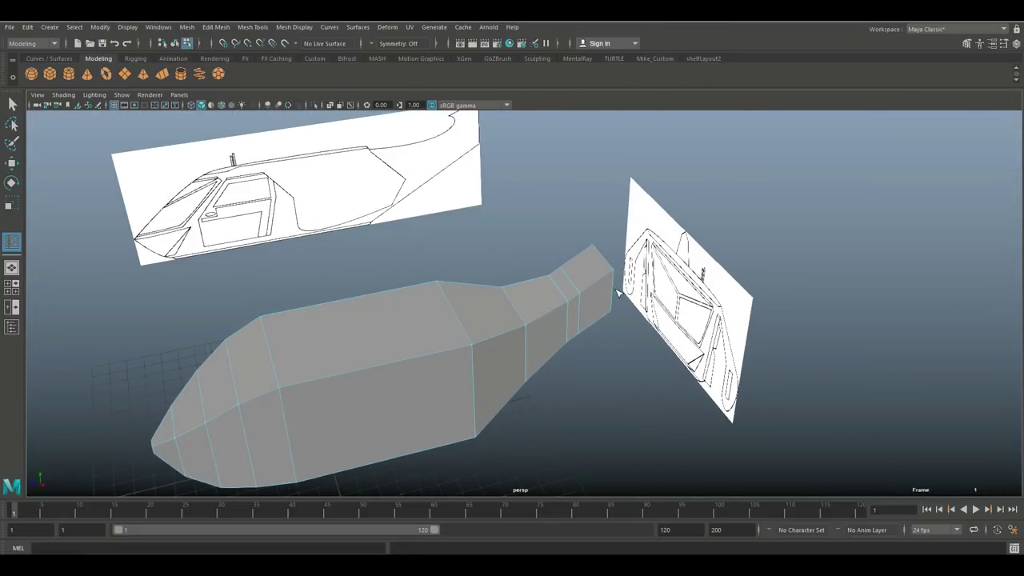
pyautogui.press('q')
pyautogui.moveTo(596, 273); pyautogui.dragTo(590, 284, button='right')
pyautogui.click(589, 265)
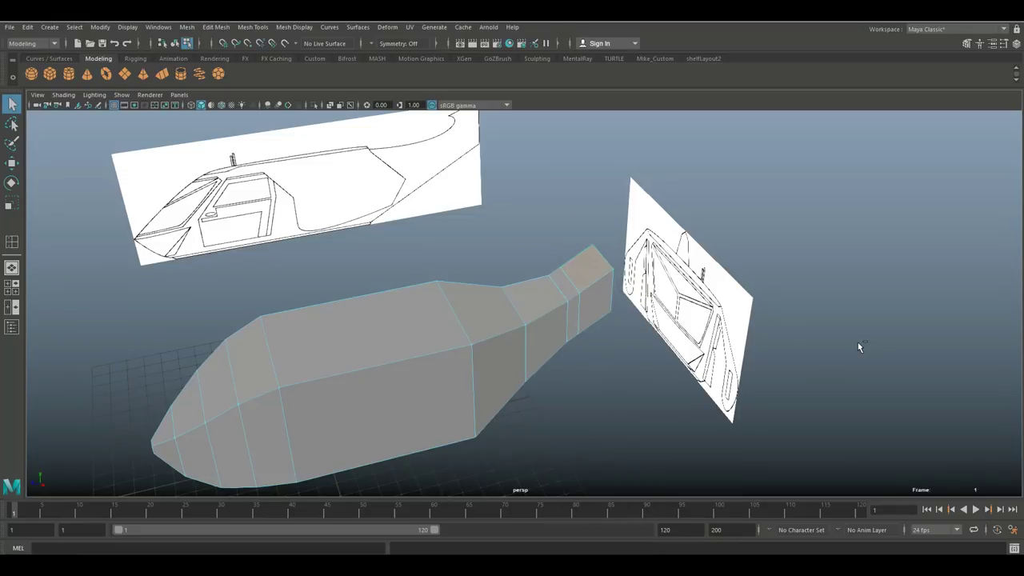
pyautogui.hotkey('ctrl', 'e')
pyautogui.press('w')
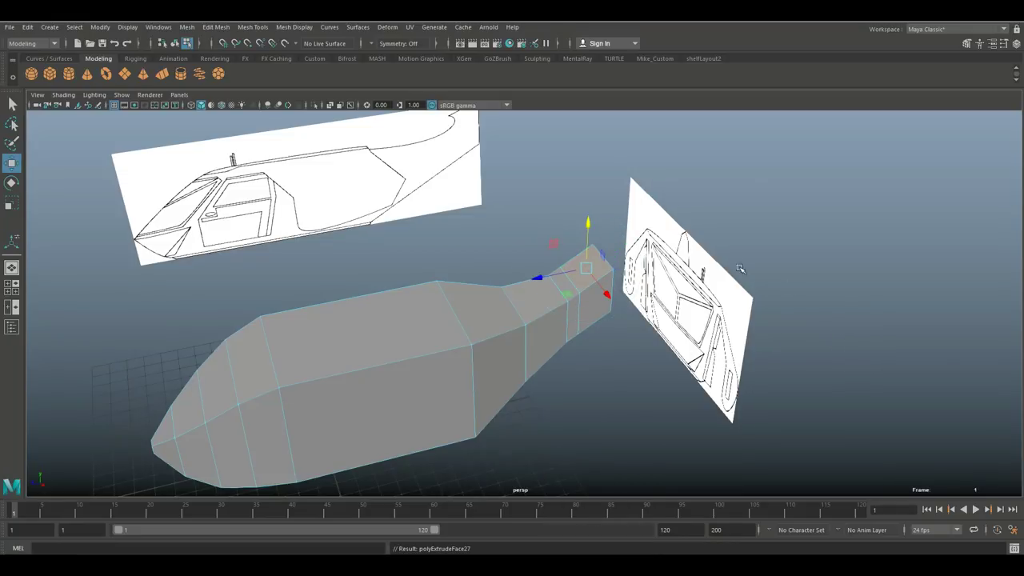
pyautogui.moveTo(590, 225); pyautogui.dragTo(589, 209)
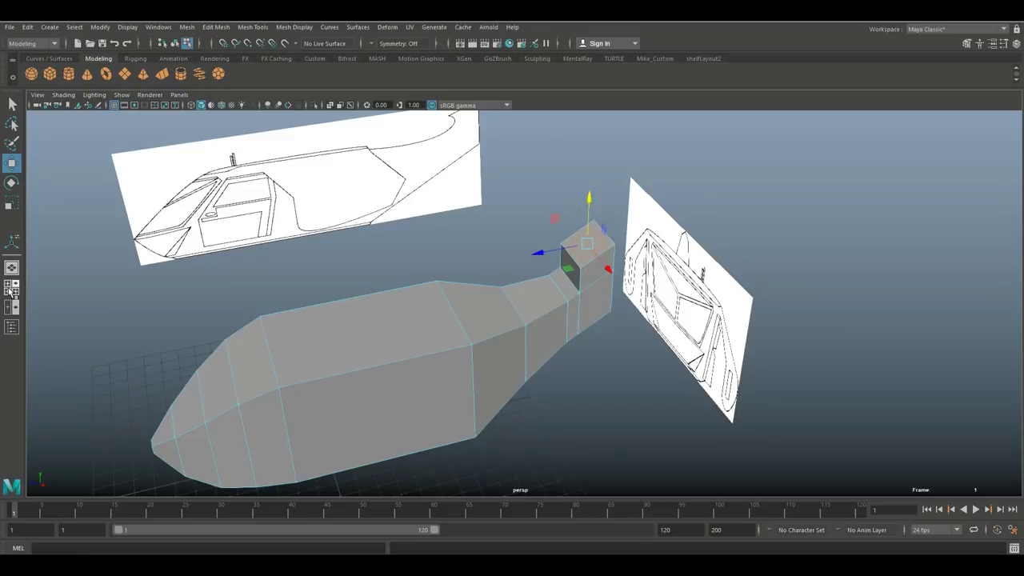
# Lower the fin's extruded top in the side view and move its front vertices onto the pointed tip of the outline
pyautogui.click(11, 295)
pyautogui.press('space')
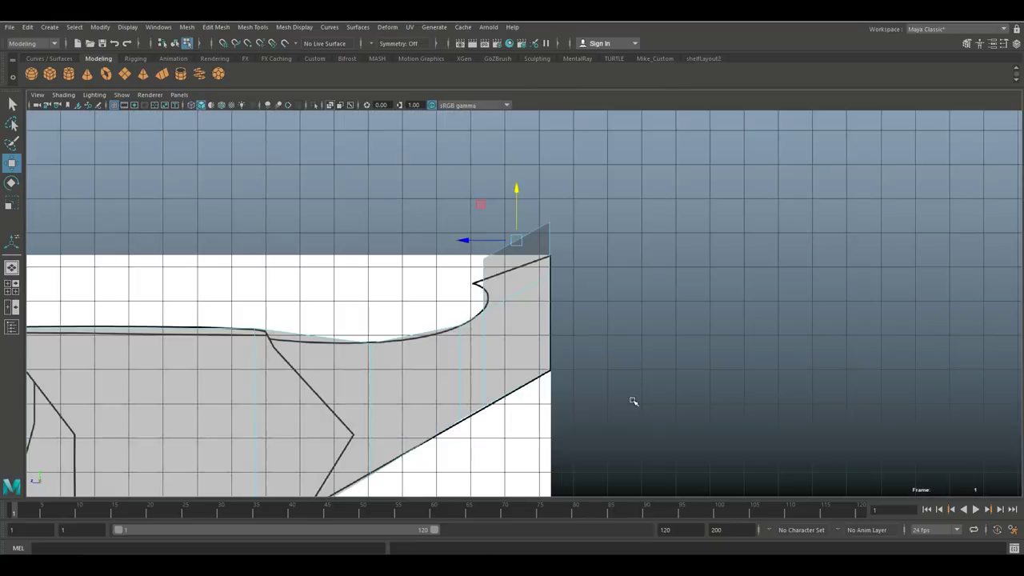
pyautogui.keyDown('alt'); pyautogui.moveTo(579, 351); pyautogui.dragTo(633, 435, button='middle'); pyautogui.keyUp('alt')
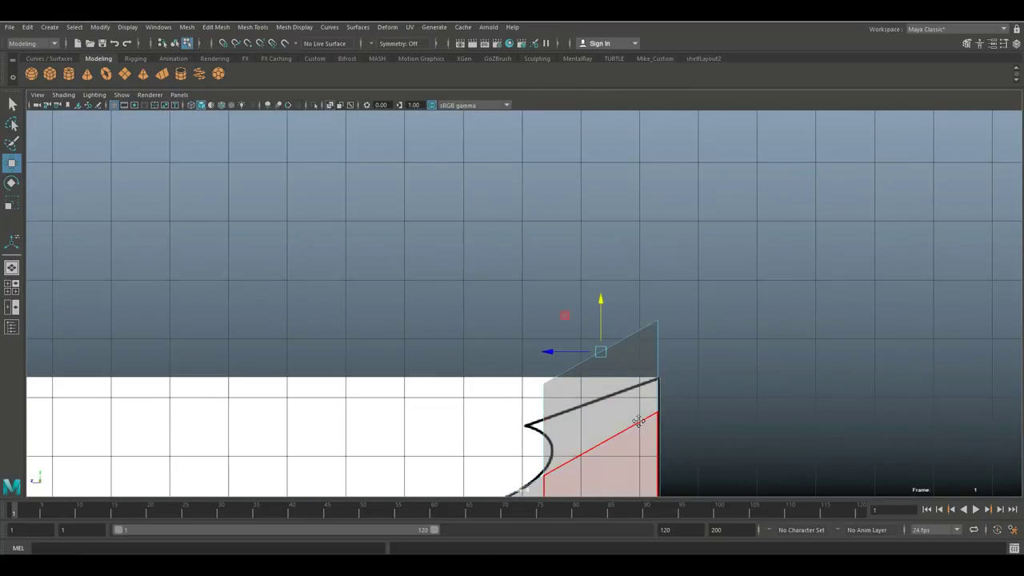
pyautogui.scroll(3, 613, 318)
pyautogui.moveTo(575, 209); pyautogui.dragTo(589, 262)
pyautogui.moveTo(544, 329); pyautogui.dragTo(488, 260, button='right')
pyautogui.moveTo(502, 328)
pyautogui.mouseDown()
pyautogui.moveTo(529, 353)
pyautogui.moveTo(501, 327)
pyautogui.mouseUp()
# Insert an edge loop halfway up the fin's front edge and move its front vertices back onto the curved outline
pyautogui.click(255, 27)
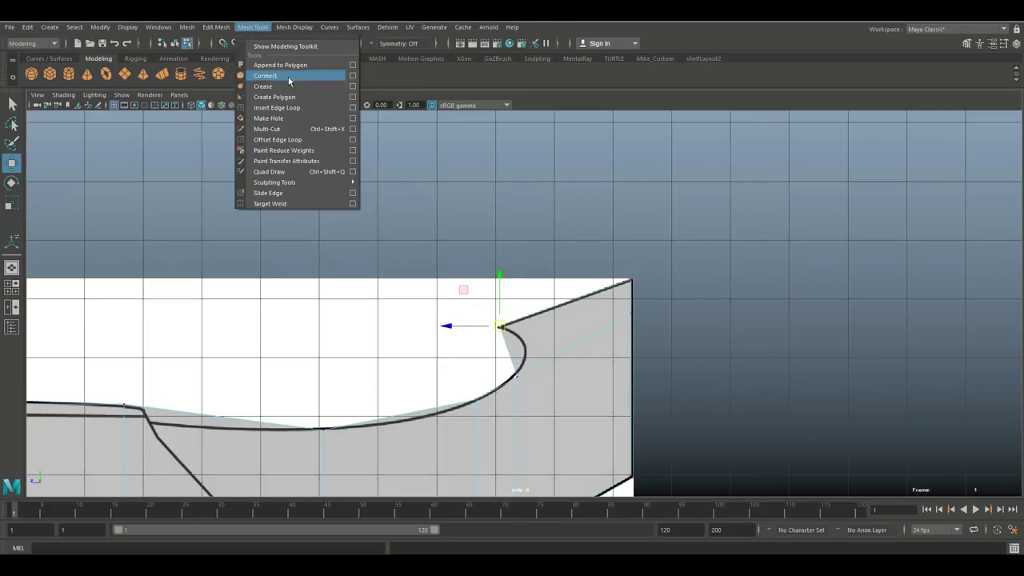
pyautogui.click(304, 107)
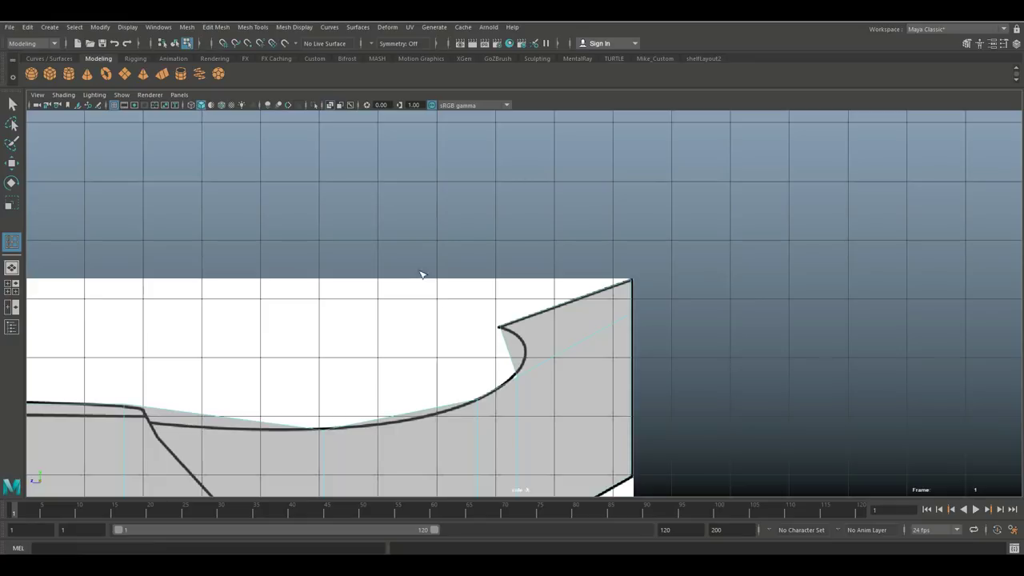
pyautogui.click(512, 354)
pyautogui.press('q')
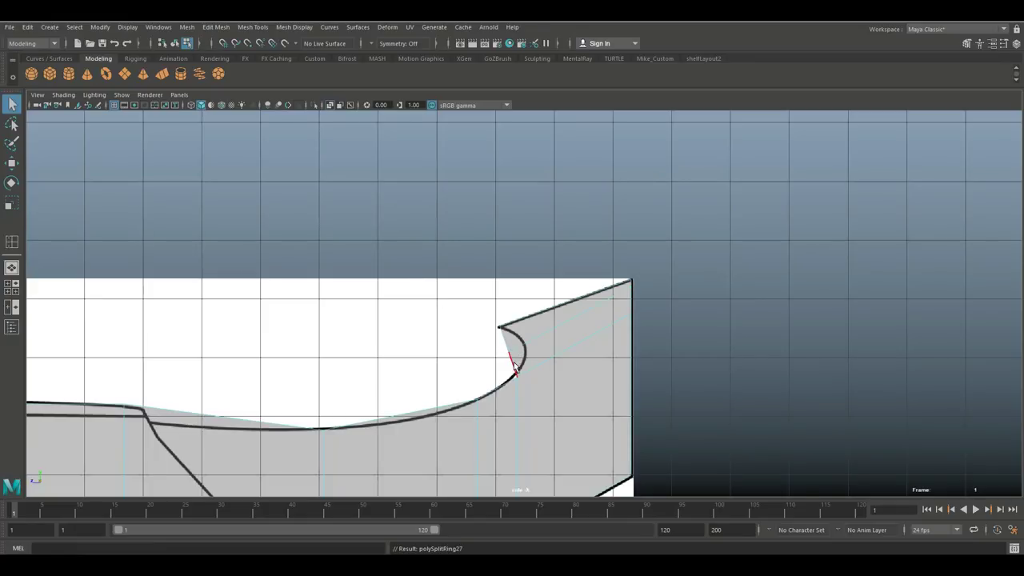
pyautogui.moveTo(513, 360)
pyautogui.mouseDown(button='right')
pyautogui.moveTo(480, 358)
pyautogui.moveTo(501, 347)
pyautogui.mouseUp(button='right')
pyautogui.press('w')
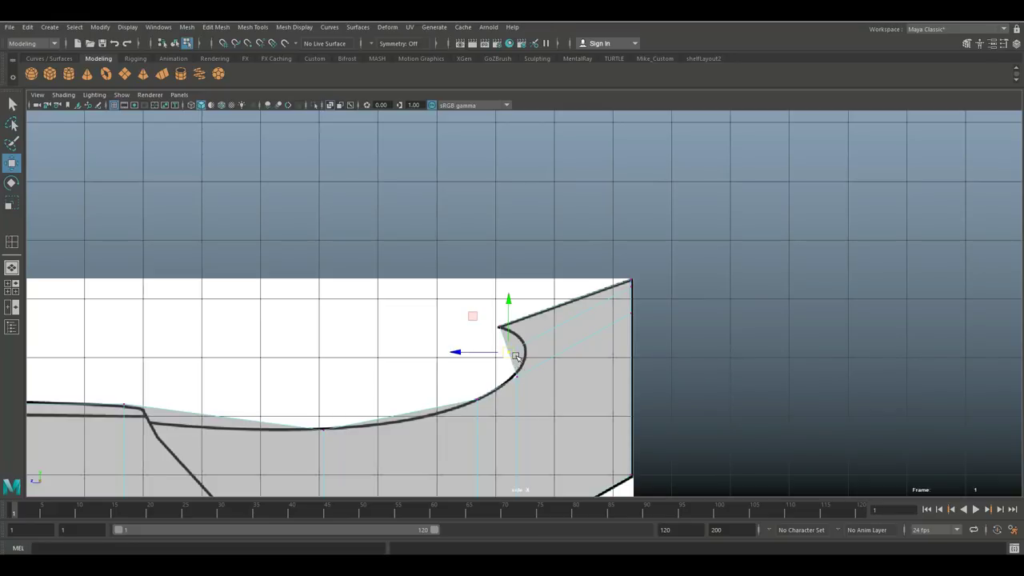
pyautogui.moveTo(512, 353); pyautogui.dragTo(524, 342)
# Examine the whole fuselage silhouette against the side reference and its blocked-out shape in perspective
pyautogui.scroll(-6, 524, 343)
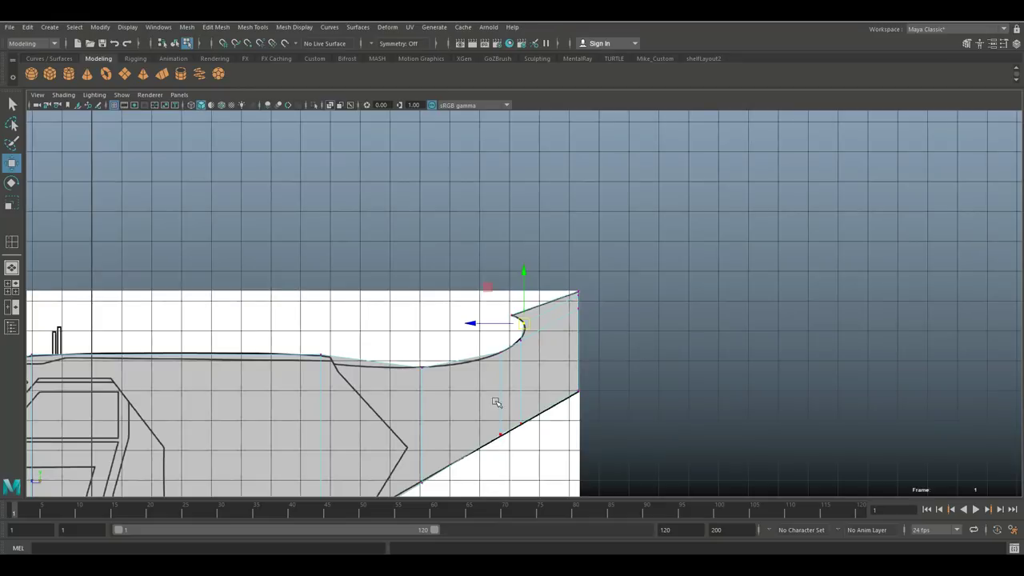
pyautogui.keyDown('alt'); pyautogui.moveTo(496, 402); pyautogui.dragTo(679, 268, button='middle'); pyautogui.keyUp('alt')
pyautogui.scroll(-2, 628, 340)
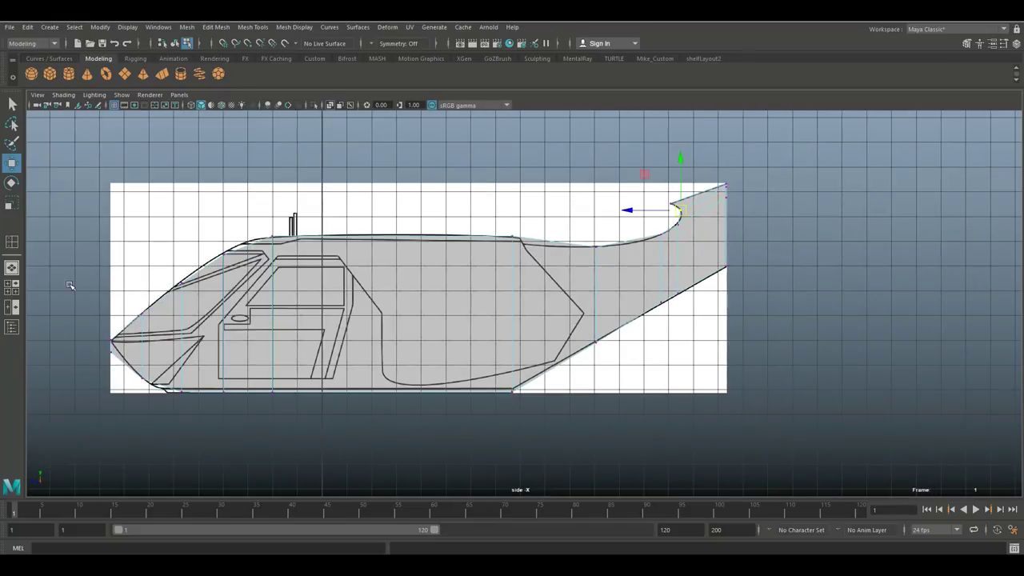
pyautogui.click(14, 287)
pyautogui.press('space')
pyautogui.keyDown('alt'); pyautogui.moveTo(560, 296); pyautogui.dragTo(645, 339); pyautogui.keyUp('alt')
pyautogui.scroll(-3, 644, 351)
pyautogui.keyDown('alt'); pyautogui.moveTo(646, 359); pyautogui.dragTo(616, 380, button='middle'); pyautogui.keyUp('alt')
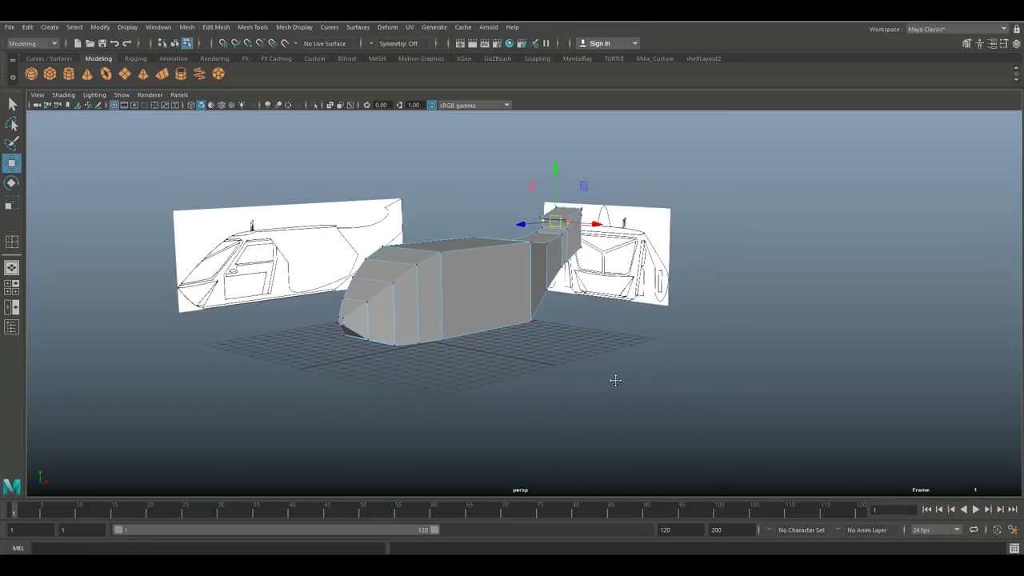
pyautogui.scroll(4, 638, 366)
pyautogui.scroll(-3, 601, 389)
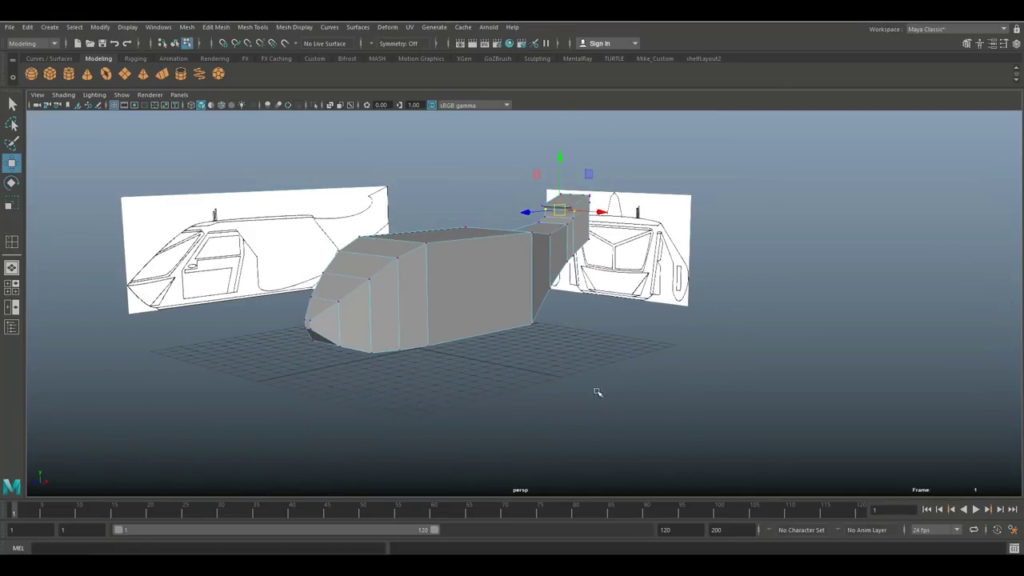
pyautogui.keyDown('alt'); pyautogui.moveTo(600, 389); pyautogui.dragTo(596, 397); pyautogui.keyUp('alt')
# Widen the main body's upper corner vertices horizontally in the front view to match the roof corners of the reference
pyautogui.click(11, 285)
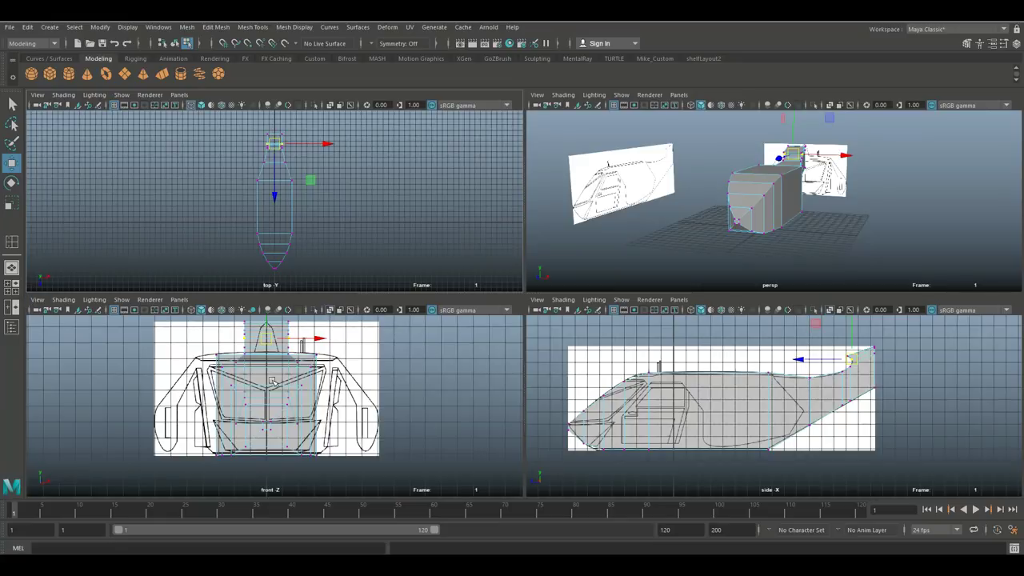
pyautogui.press('space')
pyautogui.moveTo(578, 320)
pyautogui.keyDown('alt'); pyautogui.mouseDown(button='middle')
pyautogui.moveTo(576, 298)
pyautogui.moveTo(562, 332)
pyautogui.mouseUp(button='middle'); pyautogui.keyUp('alt')
pyautogui.scroll(1, 562, 332)
pyautogui.keyDown('alt'); pyautogui.moveTo(508, 283); pyautogui.dragTo(514, 427, button='middle'); pyautogui.keyUp('alt')
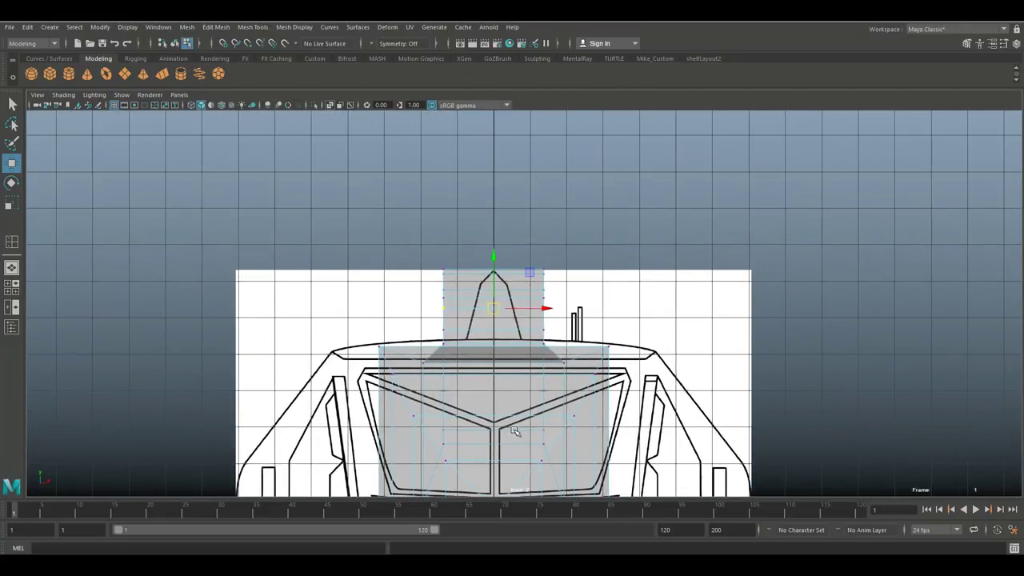
pyautogui.scroll(4, 531, 409)
pyautogui.keyDown('alt'); pyautogui.moveTo(518, 308); pyautogui.dragTo(520, 298, button='middle'); pyautogui.keyUp('alt')
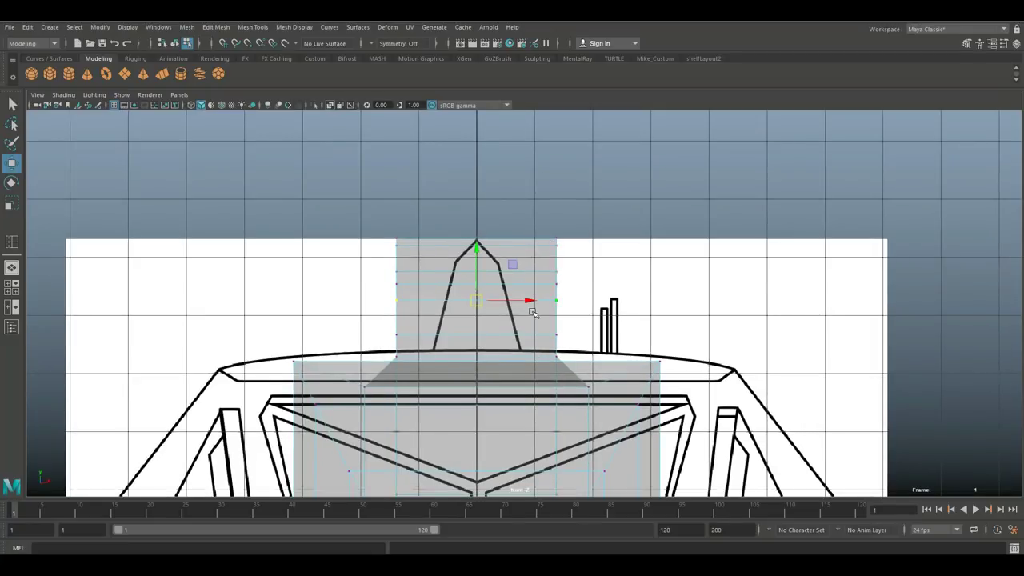
pyautogui.scroll(-2, 532, 312)
pyautogui.keyDown('alt'); pyautogui.moveTo(512, 372); pyautogui.dragTo(496, 281, button='middle'); pyautogui.keyUp('alt')
pyautogui.scroll(2, 496, 284)
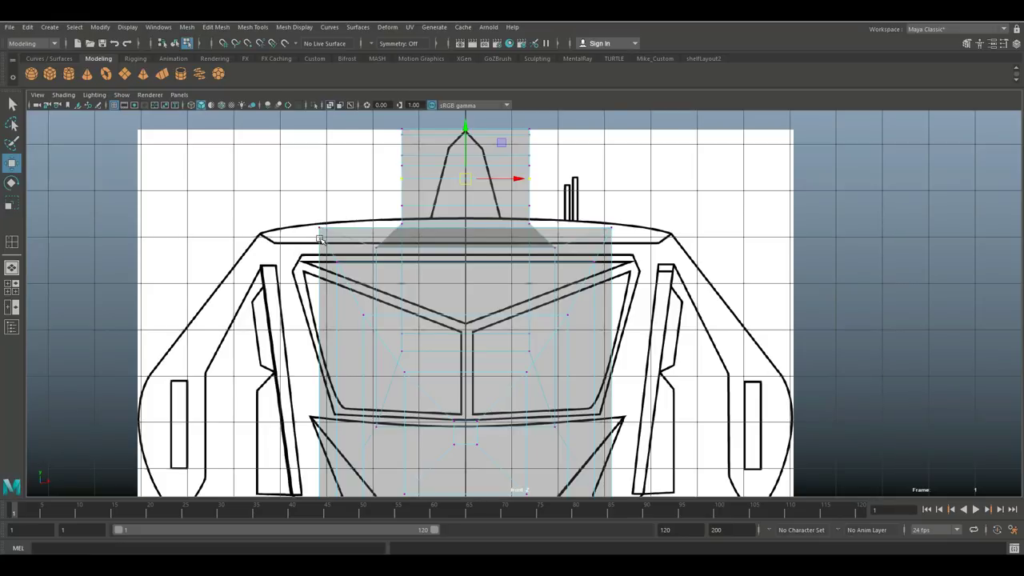
pyautogui.click(334, 239)
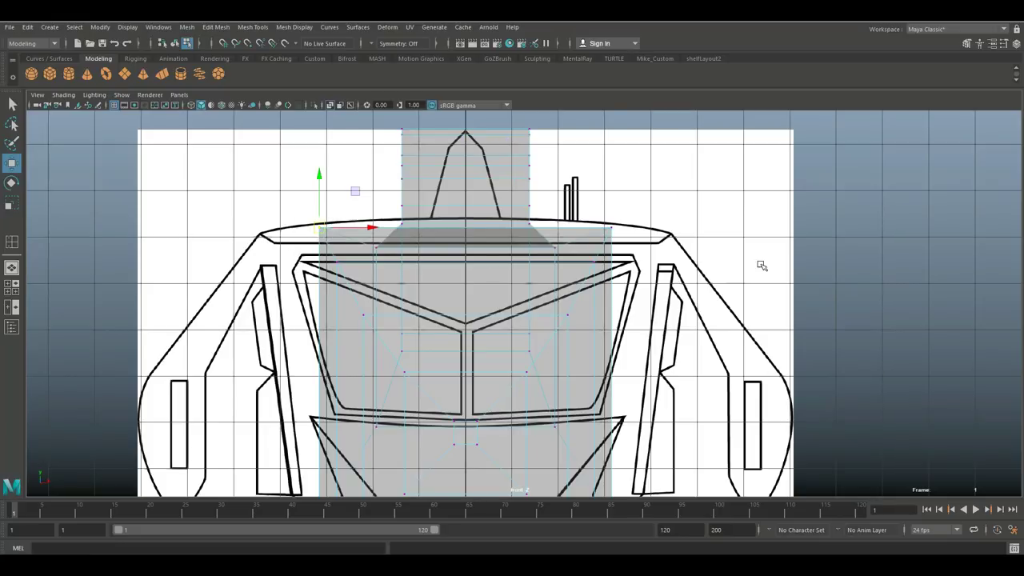
pyautogui.keyDown('shift'); pyautogui.click(612, 229); pyautogui.keyUp('shift')
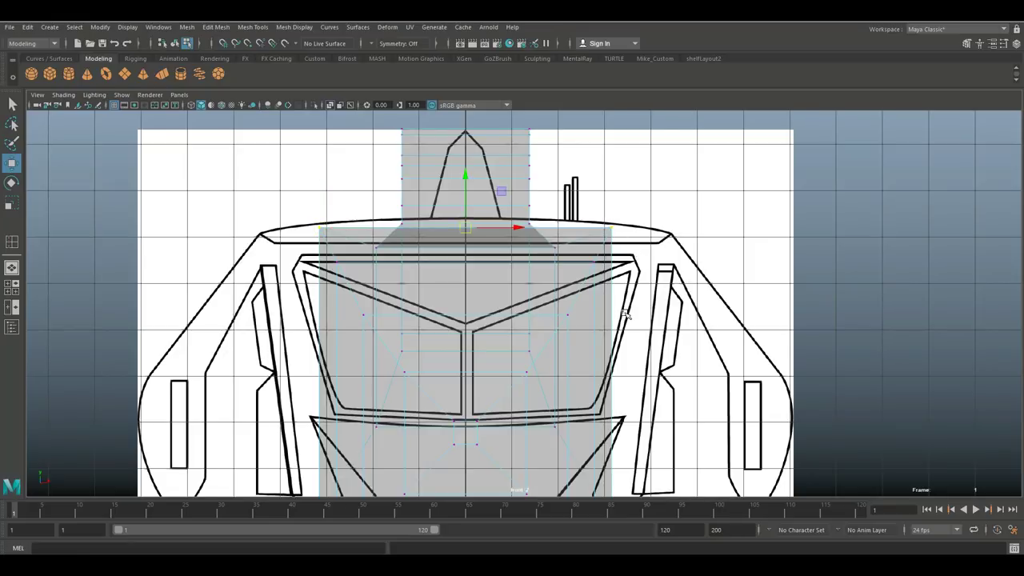
pyautogui.press('r')
pyautogui.moveTo(514, 229); pyautogui.dragTo(533, 231)
pyautogui.keyDown('alt'); pyautogui.moveTo(591, 370); pyautogui.dragTo(610, 291, button='middle'); pyautogui.keyUp('alt')
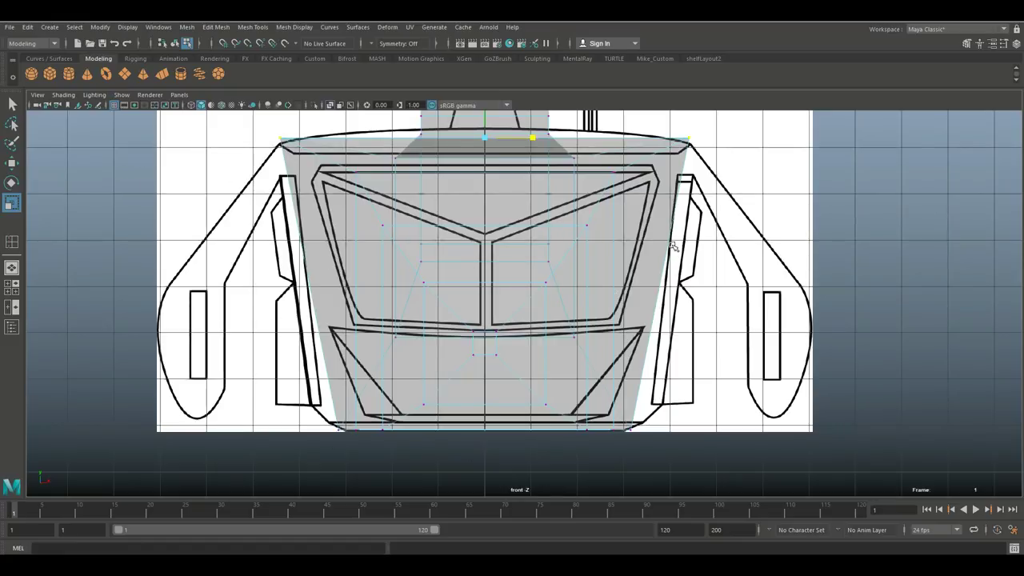
pyautogui.keyDown('alt'); pyautogui.moveTo(478, 246); pyautogui.dragTo(462, 282, button='middle'); pyautogui.keyUp('alt')
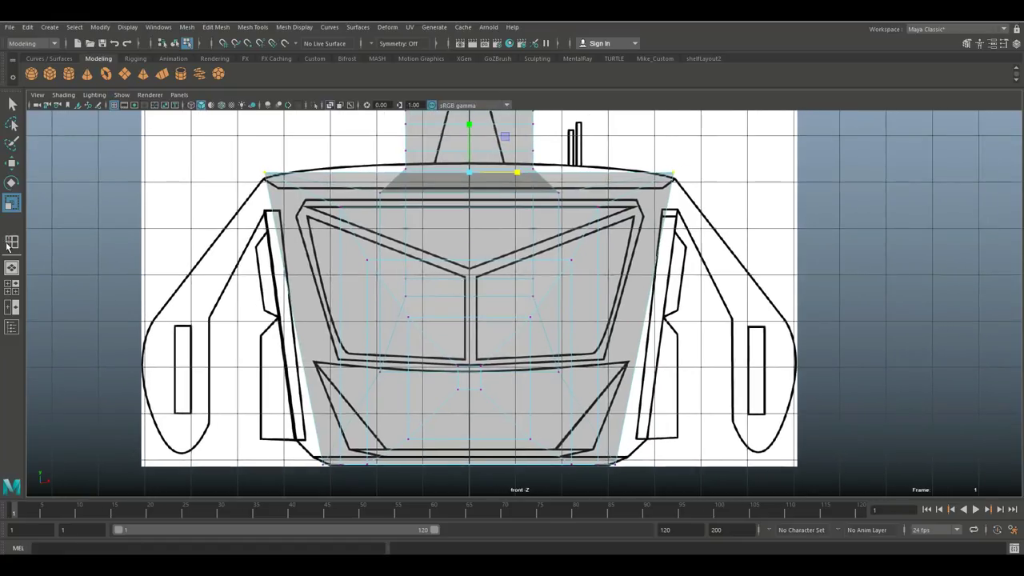
# Select the corner vertices of the tail fin's top face in perspective and scale them closer together across the width
pyautogui.click(12, 287)
pyautogui.press('space')
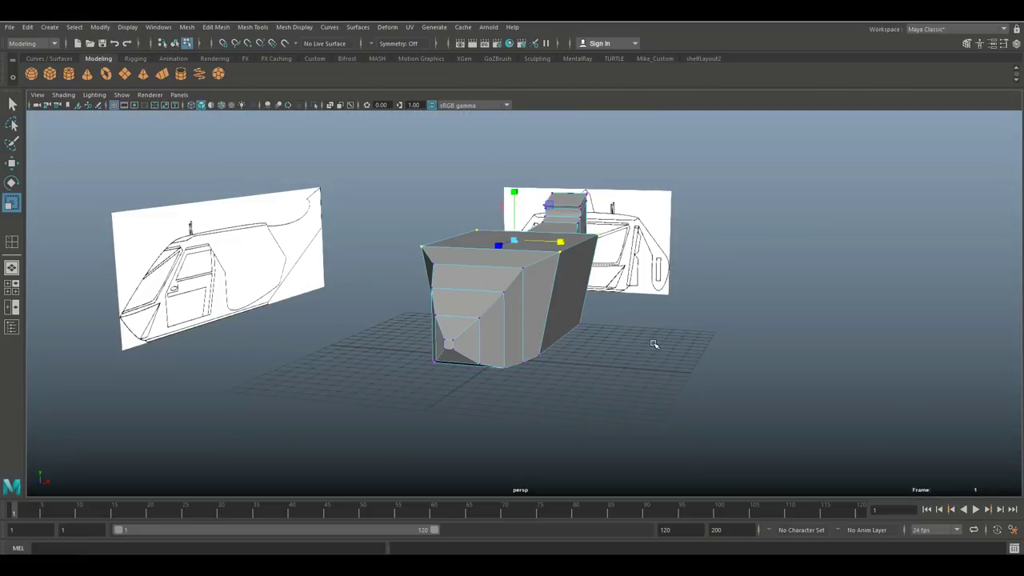
pyautogui.keyDown('alt'); pyautogui.moveTo(659, 355); pyautogui.dragTo(608, 430); pyautogui.keyUp('alt')
pyautogui.scroll(-3, 626, 357)
pyautogui.scroll(4, 510, 359)
pyautogui.scroll(2, 539, 442)
pyautogui.moveTo(591, 255); pyautogui.dragTo(566, 258, button='right')
pyautogui.click(576, 242)
pyautogui.keyDown('shift'); pyautogui.click(677, 273); pyautogui.keyUp('shift')
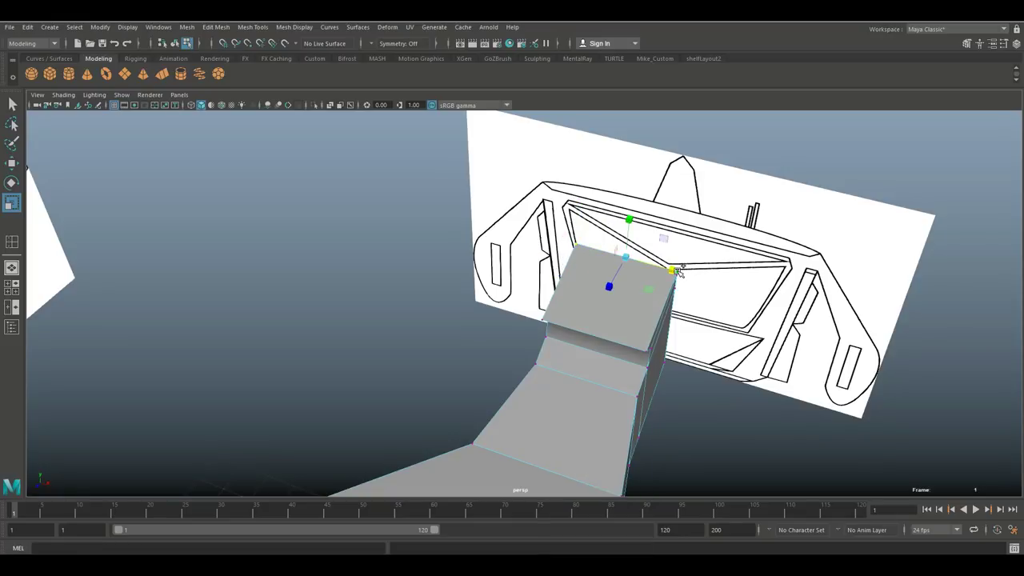
pyautogui.keyDown('alt'); pyautogui.moveTo(708, 334); pyautogui.dragTo(711, 356, button='right'); pyautogui.keyUp('alt')
pyautogui.keyDown('alt'); pyautogui.moveTo(711, 357); pyautogui.dragTo(519, 341); pyautogui.keyUp('alt')
pyautogui.keyDown('shift'); pyautogui.click(309, 253); pyautogui.keyUp('shift')
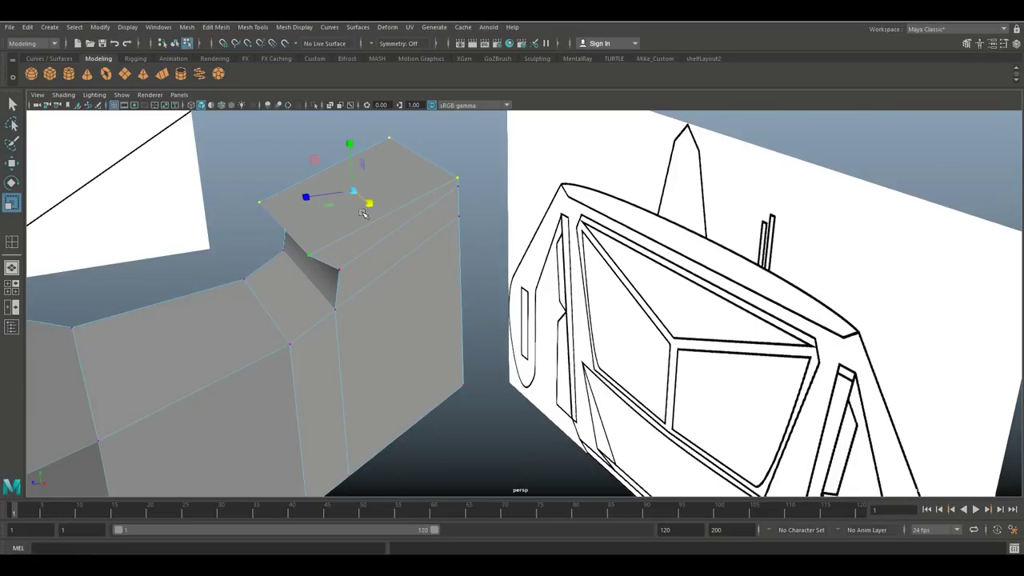
pyautogui.moveTo(371, 203); pyautogui.dragTo(335, 189)
# Scale the side edges of the tail fin's top and the pair beneath them closer together across the width
pyautogui.moveTo(366, 248); pyautogui.dragTo(361, 216, button='right')
pyautogui.keyDown('alt'); pyautogui.moveTo(361, 216); pyautogui.dragTo(486, 338); pyautogui.keyUp('alt')
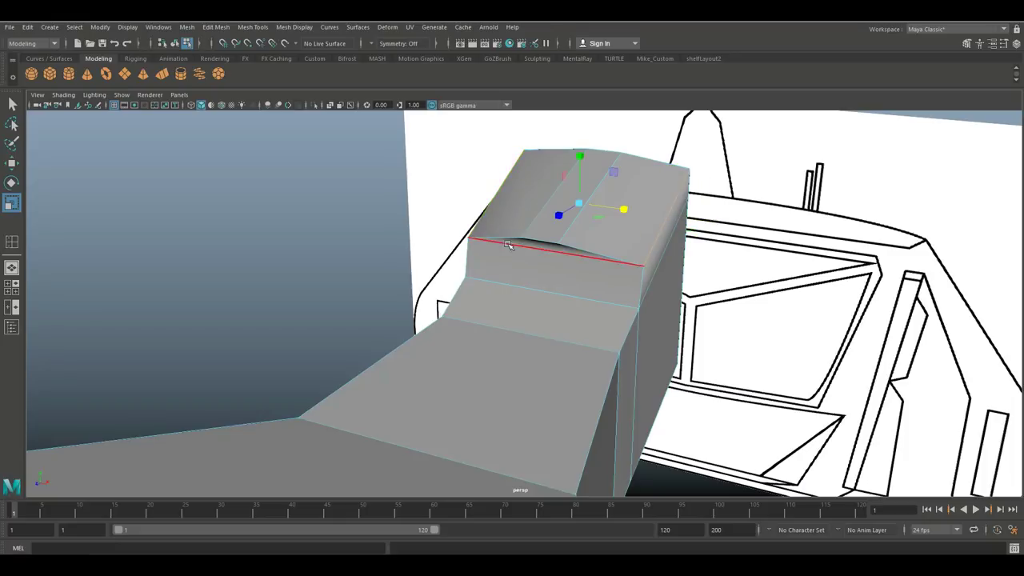
pyautogui.moveTo(625, 208); pyautogui.dragTo(589, 204)
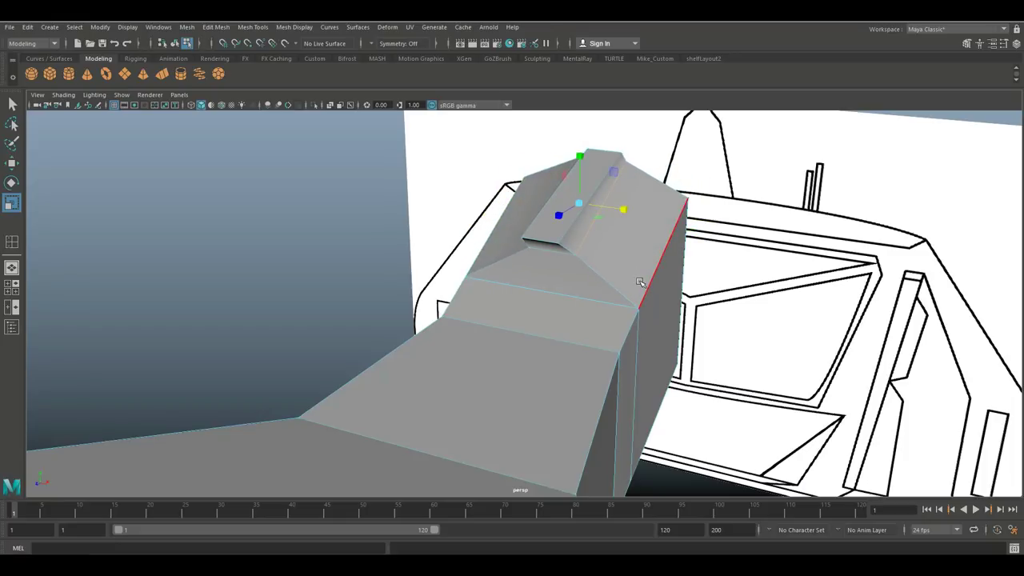
pyautogui.click(648, 287)
pyautogui.keyDown('shift'); pyautogui.click(472, 261); pyautogui.keyUp('shift')
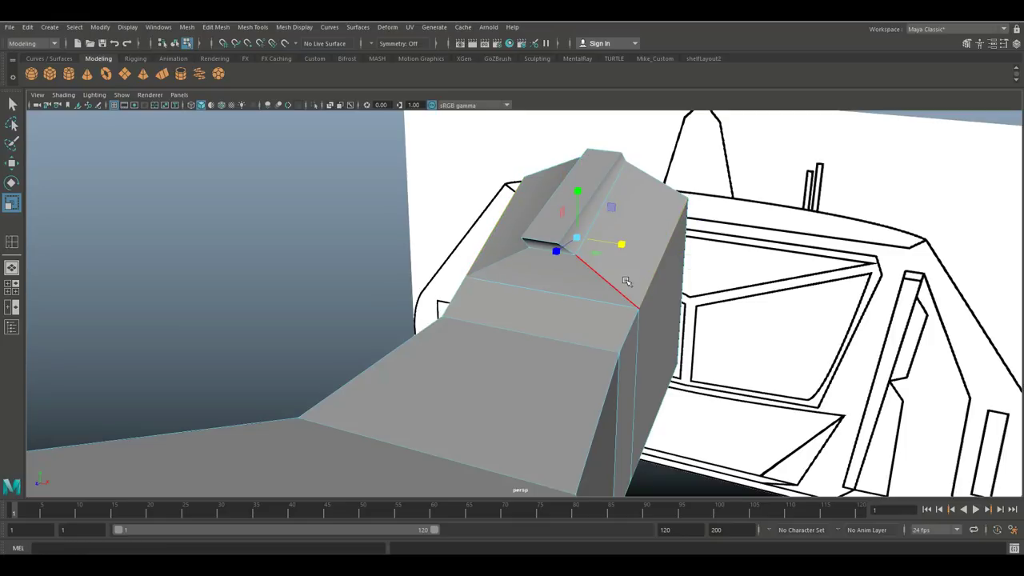
pyautogui.moveTo(621, 245); pyautogui.dragTo(605, 355)
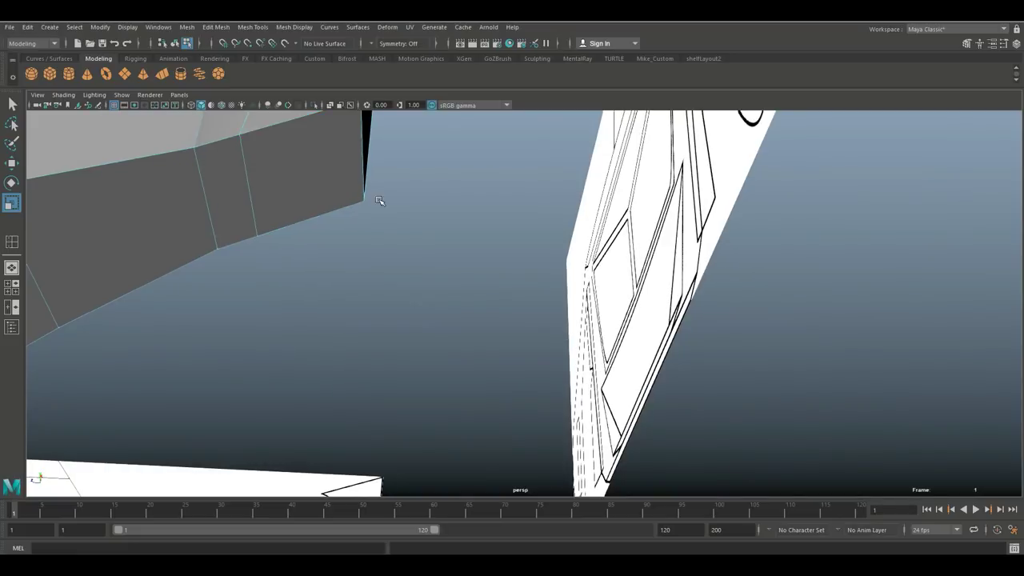
# Narrow the underside of the tail fin and the adjoining boom section by scaling their lower side edges closer together
pyautogui.click(295, 120)
pyautogui.click(323, 216)
pyautogui.keyDown('alt'); pyautogui.moveTo(315, 167); pyautogui.dragTo(373, 190); pyautogui.keyUp('alt')
pyautogui.scroll(-4, 373, 191)
pyautogui.keyDown('alt'); pyautogui.moveTo(362, 319); pyautogui.dragTo(427, 290); pyautogui.keyUp('alt')
pyautogui.click(392, 195)
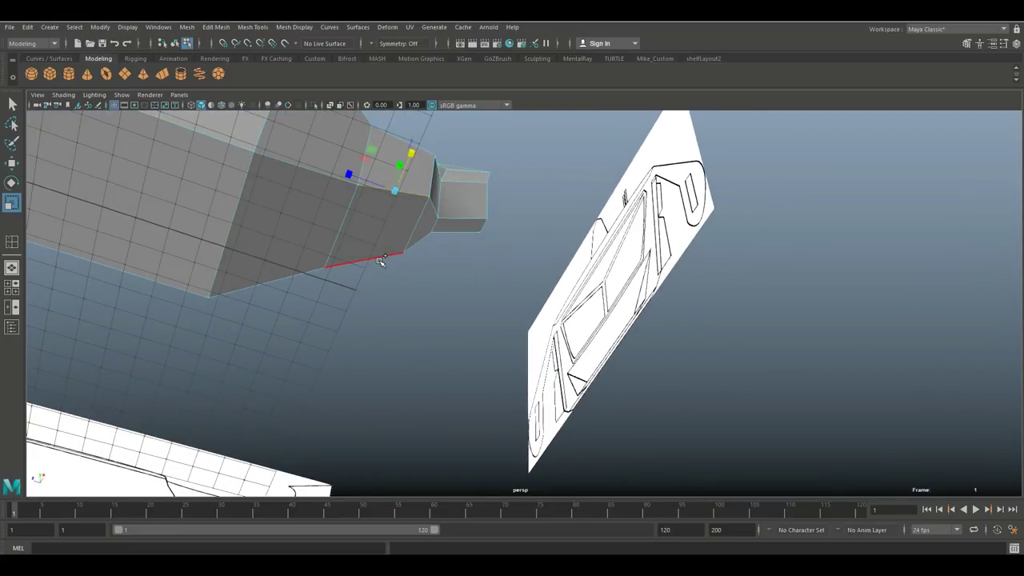
pyautogui.moveTo(394, 194); pyautogui.dragTo(385, 223)
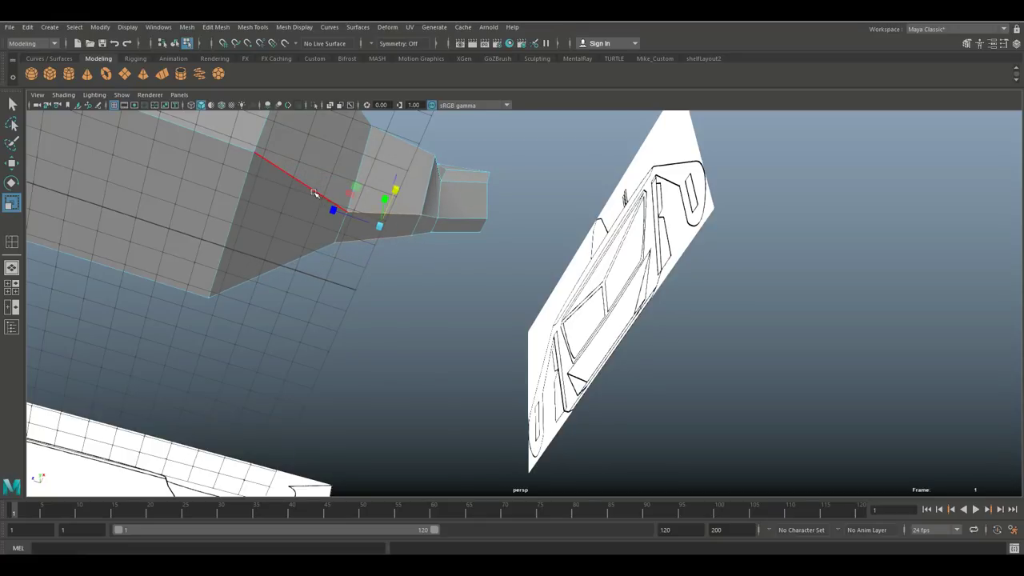
# Select the two upper side edges of the tail boom and scale them closer together across the width
pyautogui.keyDown('alt'); pyautogui.moveTo(402, 265); pyautogui.dragTo(490, 396); pyautogui.keyUp('alt')
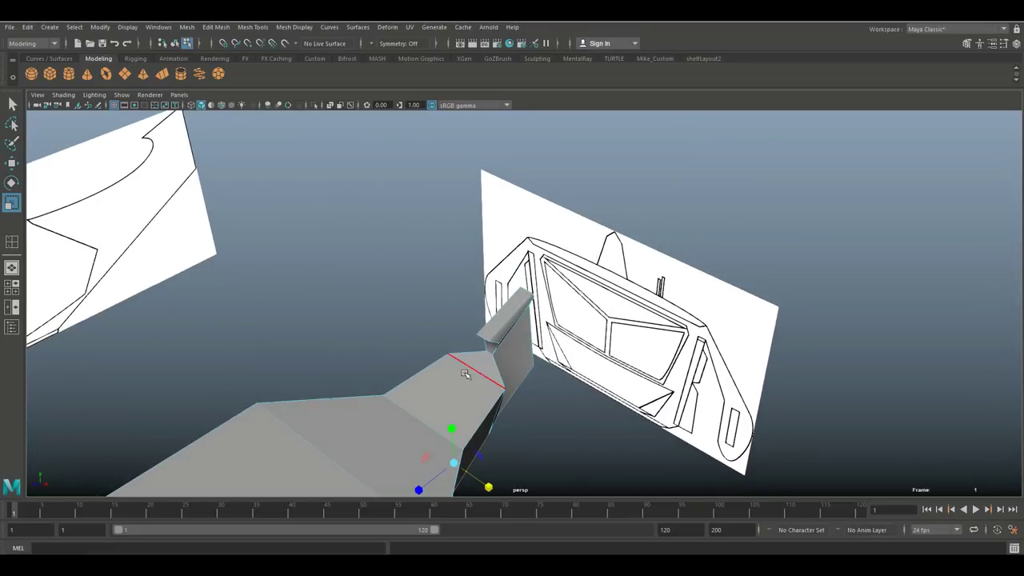
pyautogui.click(492, 408)
pyautogui.click(428, 367)
pyautogui.moveTo(450, 393)
pyautogui.mouseDown()
pyautogui.moveTo(470, 411)
pyautogui.moveTo(454, 411)
pyautogui.mouseUp()
# Select the main body's two bottom rear corner vertices and scale them closer together across the width
pyautogui.scroll(-3, 518, 420)
pyautogui.keyDown('alt'); pyautogui.moveTo(519, 422); pyautogui.dragTo(578, 393); pyautogui.keyUp('alt')
pyautogui.moveTo(352, 241); pyautogui.dragTo(318, 242, button='right')
pyautogui.click(385, 273)
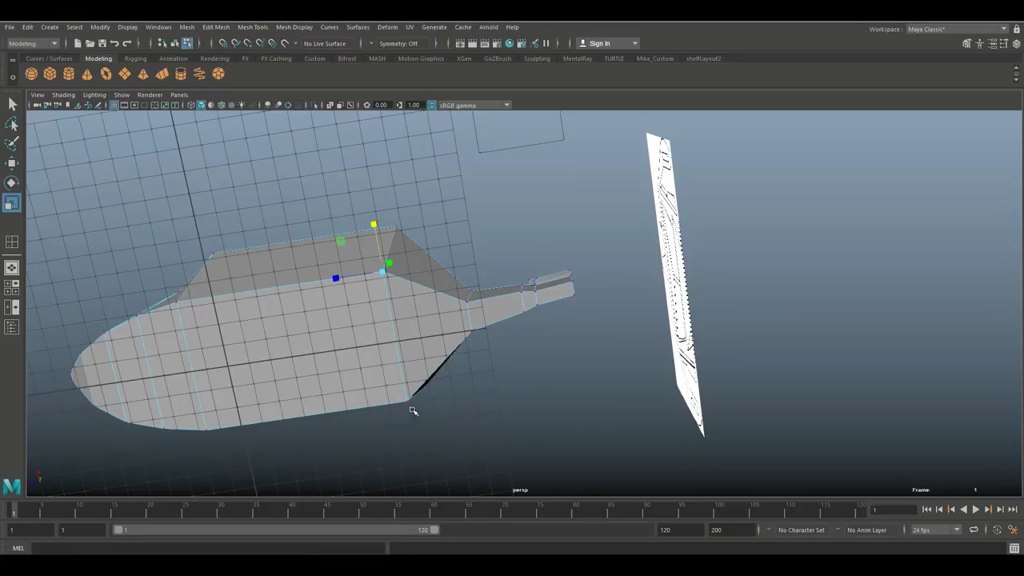
pyautogui.keyDown('shift'); pyautogui.click(408, 400); pyautogui.keyUp('shift')
pyautogui.moveTo(386, 292); pyautogui.dragTo(391, 307)
# Select the main body's two upper rear corner vertices and scale them closer together across the width
pyautogui.keyDown('alt'); pyautogui.moveTo(490, 370); pyautogui.dragTo(477, 441); pyautogui.keyUp('alt')
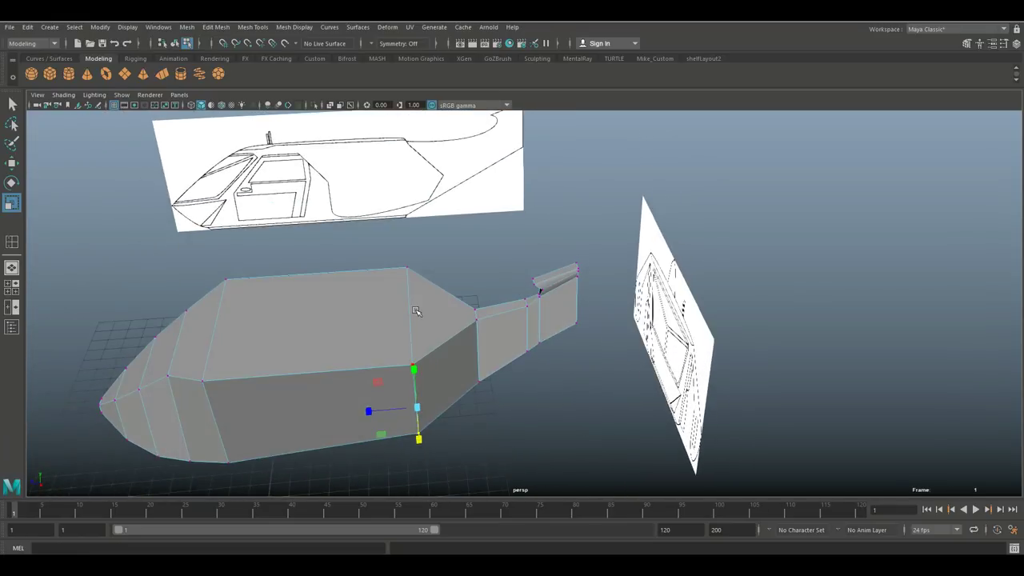
pyautogui.click(407, 267)
pyautogui.keyDown('shift'); pyautogui.click(411, 365); pyautogui.keyUp('shift')
pyautogui.moveTo(413, 339); pyautogui.dragTo(408, 314)
# Select the two upper nose vertices just ahead of the roof's front corners and scale them slightly wider apart
pyautogui.keyDown('alt'); pyautogui.moveTo(406, 365); pyautogui.dragTo(489, 344, button='middle'); pyautogui.keyUp('alt')
pyautogui.keyDown('alt'); pyautogui.moveTo(489, 344); pyautogui.dragTo(686, 347); pyautogui.keyUp('alt')
pyautogui.keyDown('alt'); pyautogui.moveTo(564, 332); pyautogui.dragTo(627, 338); pyautogui.keyUp('alt')
pyautogui.keyDown('alt'); pyautogui.moveTo(604, 340); pyautogui.dragTo(604, 374, button='right'); pyautogui.keyUp('alt')
pyautogui.scroll(3, 633, 387)
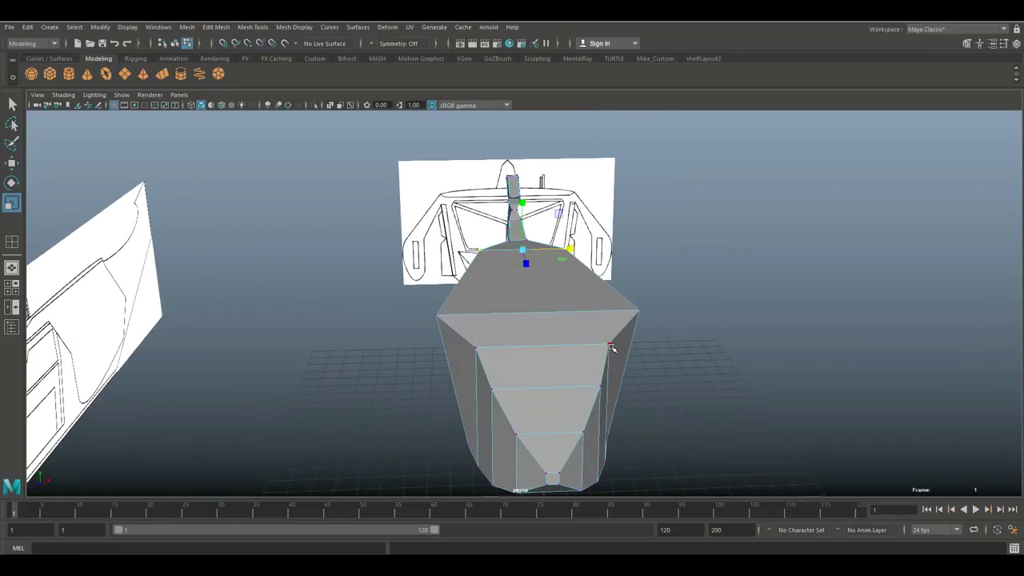
pyautogui.click(610, 345)
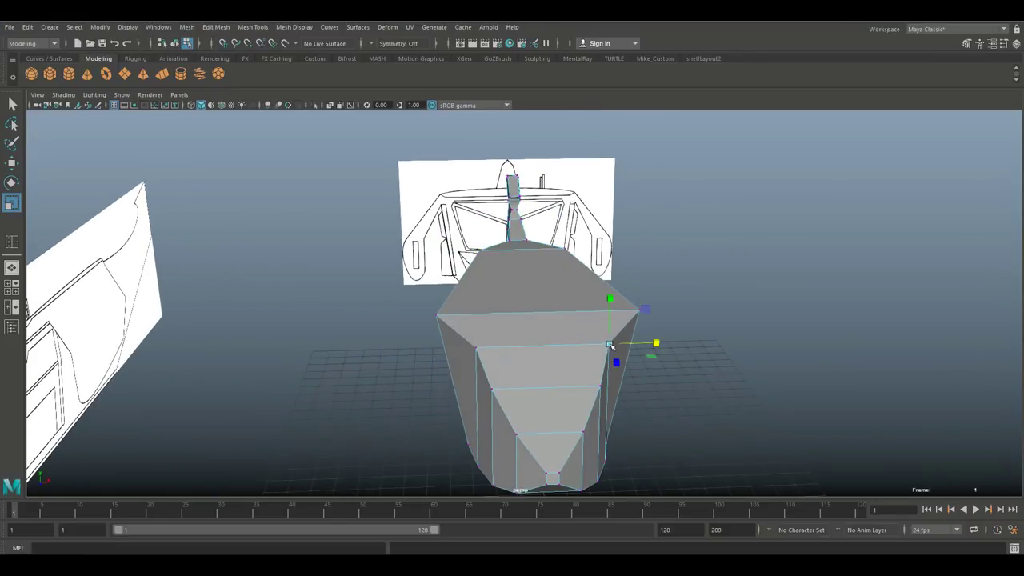
pyautogui.keyDown('shift'); pyautogui.click(474, 347); pyautogui.keyUp('shift')
pyautogui.moveTo(590, 347); pyautogui.dragTo(599, 347)
pyautogui.keyDown('alt'); pyautogui.moveTo(598, 399); pyautogui.dragTo(581, 335); pyautogui.keyUp('alt')
# Set the Insert Edge Loop tool to multiple edge loops and insert three evenly spaced lengthwise loops across the fuselage
pyautogui.click(293, 28)
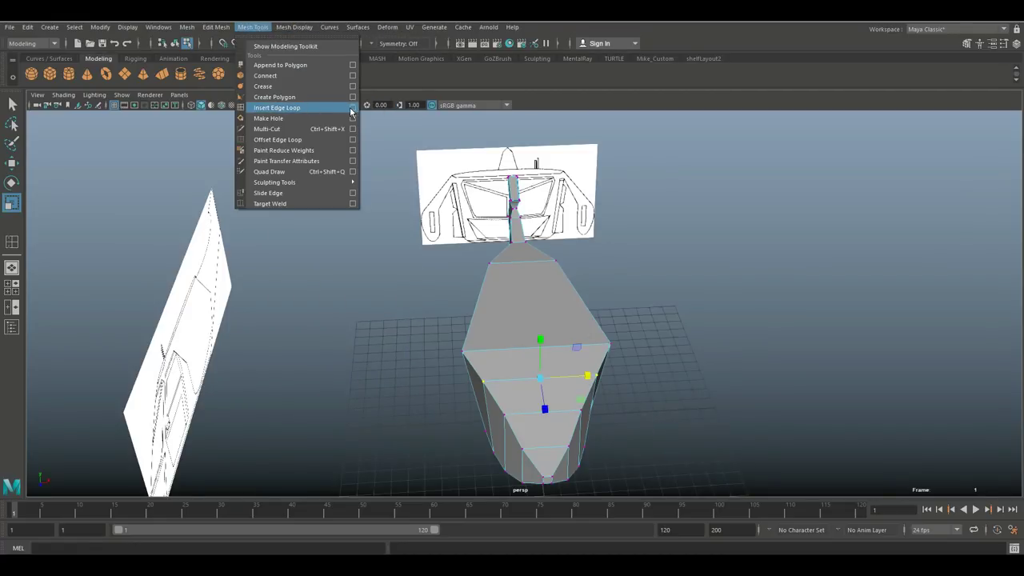
pyautogui.click(349, 109)
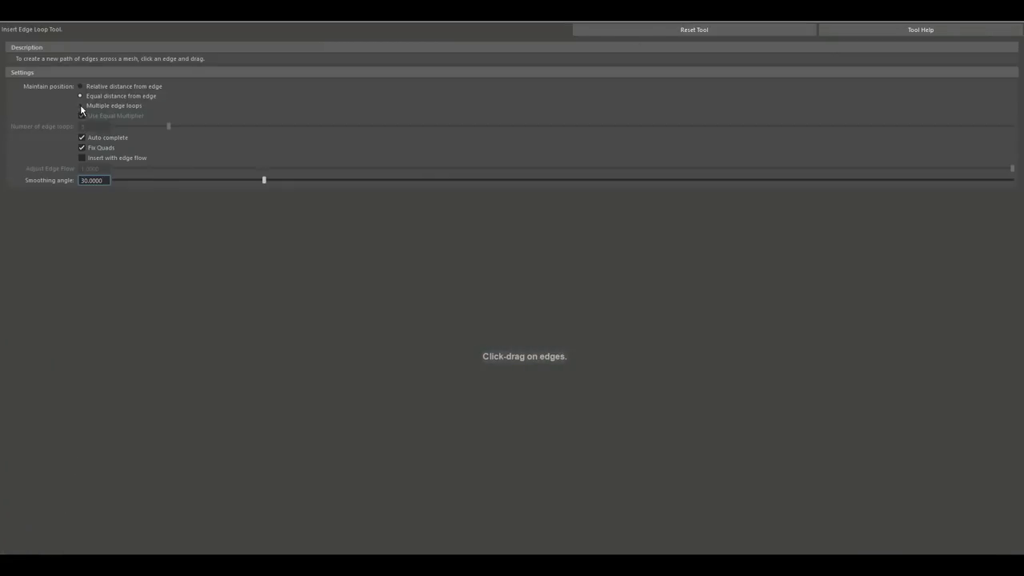
pyautogui.click(80, 106)
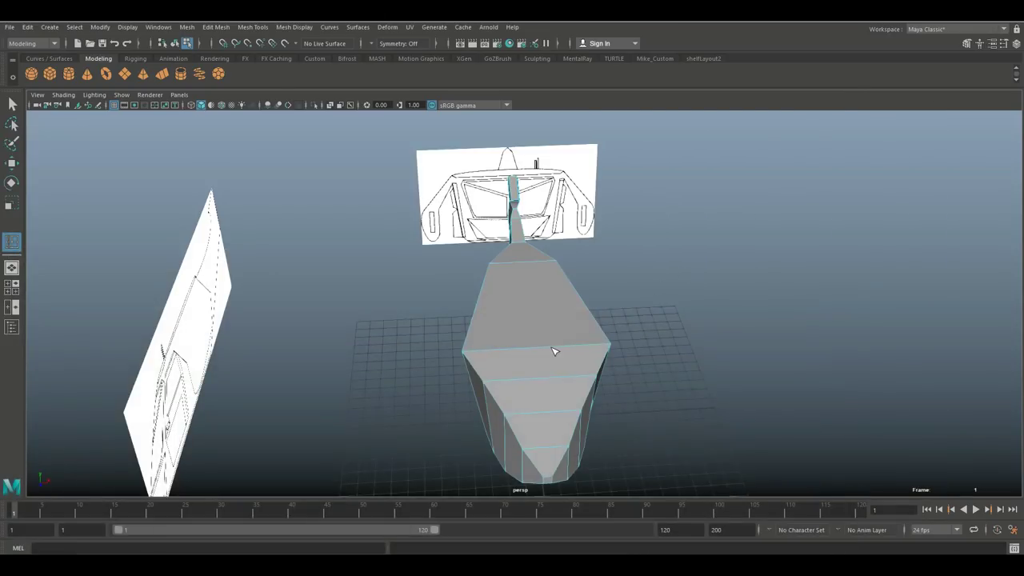
pyautogui.click(554, 351)
pyautogui.press('q')
pyautogui.scroll(2, 580, 373)
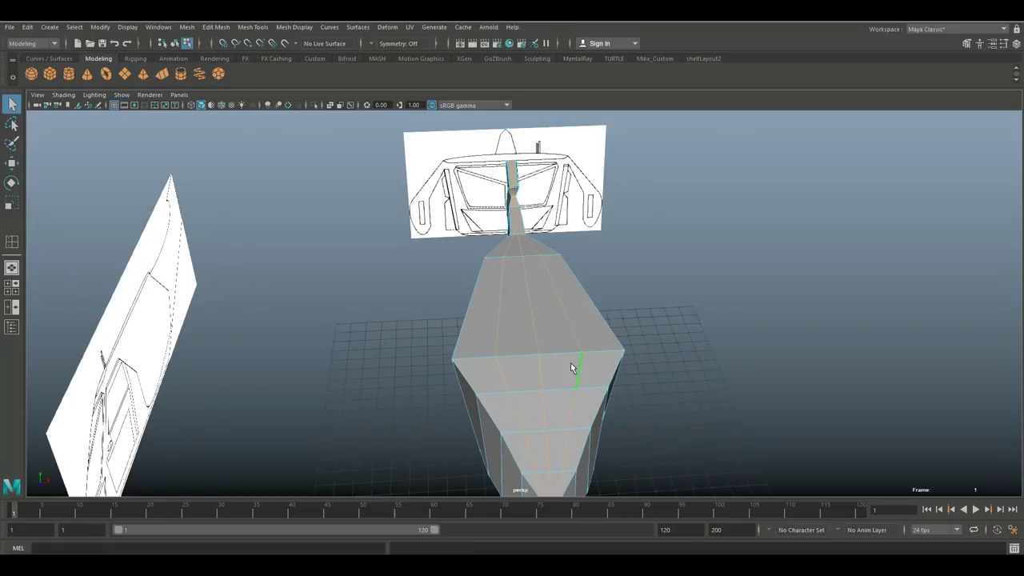
pyautogui.click(530, 284)
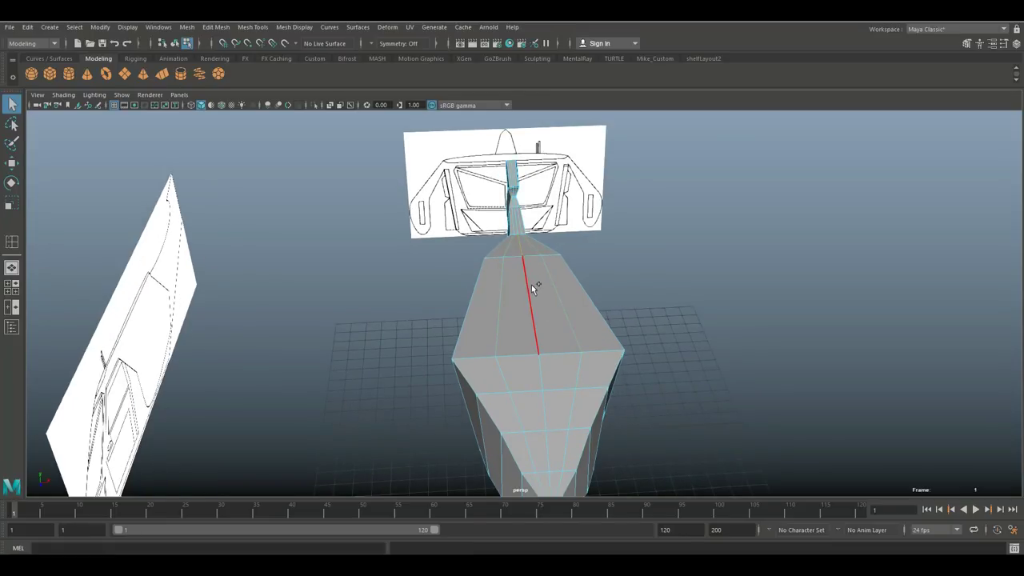
pyautogui.keyDown('alt'); pyautogui.moveTo(547, 360); pyautogui.dragTo(661, 362); pyautogui.keyUp('alt')
pyautogui.press('w')
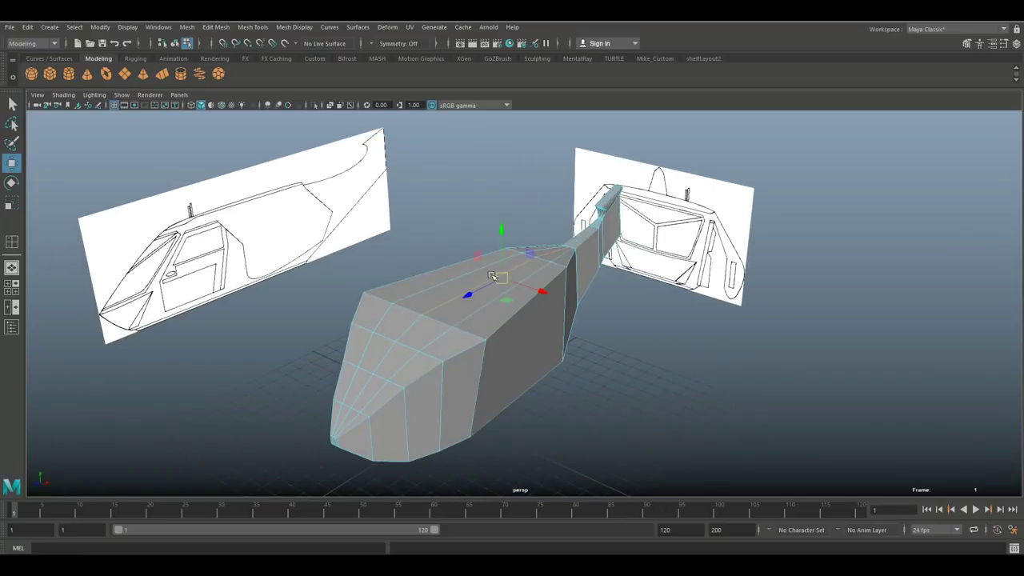
pyautogui.moveTo(503, 226); pyautogui.dragTo(507, 227)
pyautogui.hotkey('ctrl', 'z')
# Raise the central lengthwise edge of the roof slightly to give the roof a peaked profile
pyautogui.keyDown('alt'); pyautogui.moveTo(612, 354); pyautogui.dragTo(658, 377); pyautogui.keyUp('alt')
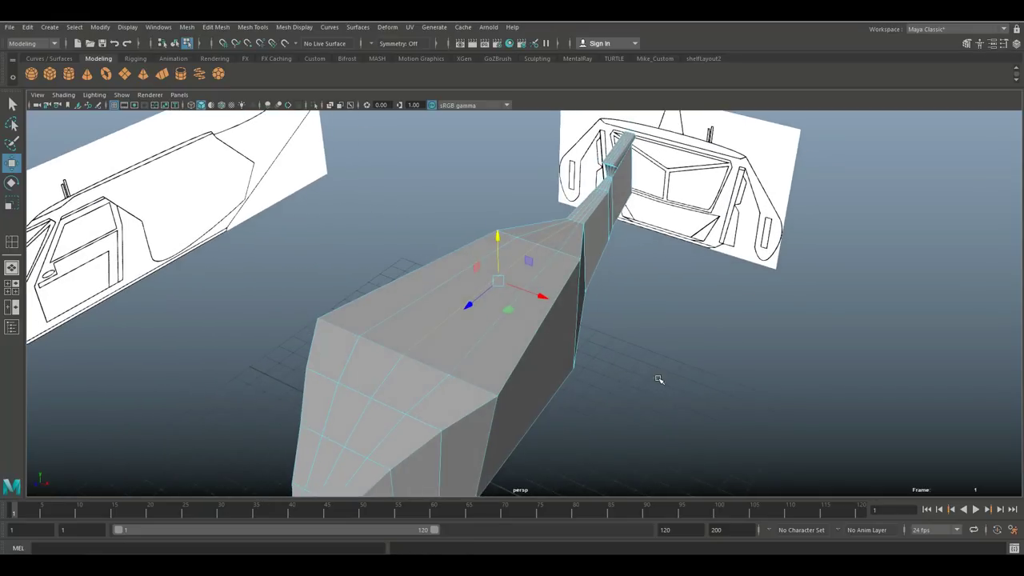
pyautogui.click(531, 249)
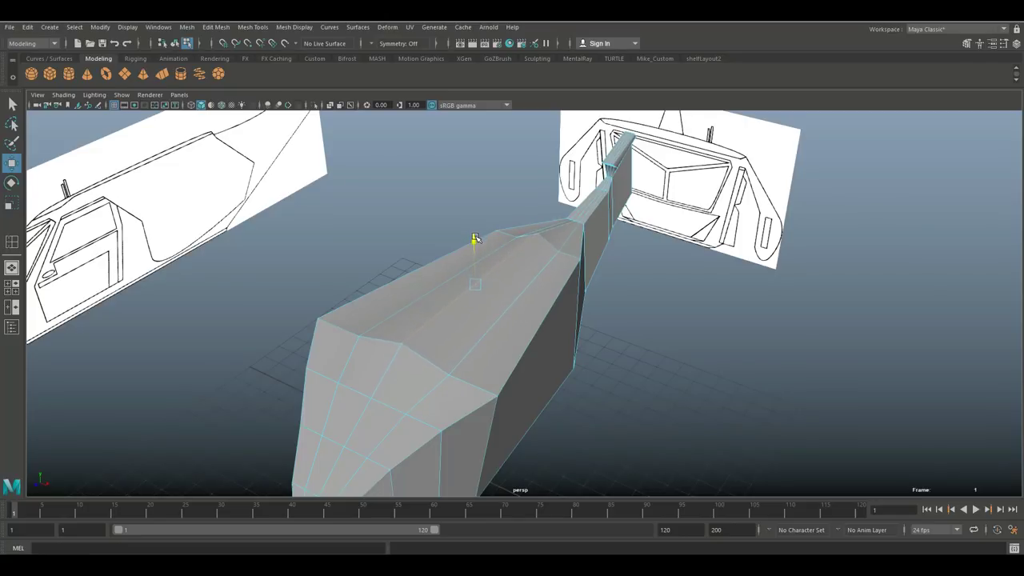
pyautogui.click(659, 358)
pyautogui.keyDown('alt'); pyautogui.moveTo(667, 370); pyautogui.dragTo(736, 354); pyautogui.keyUp('alt')
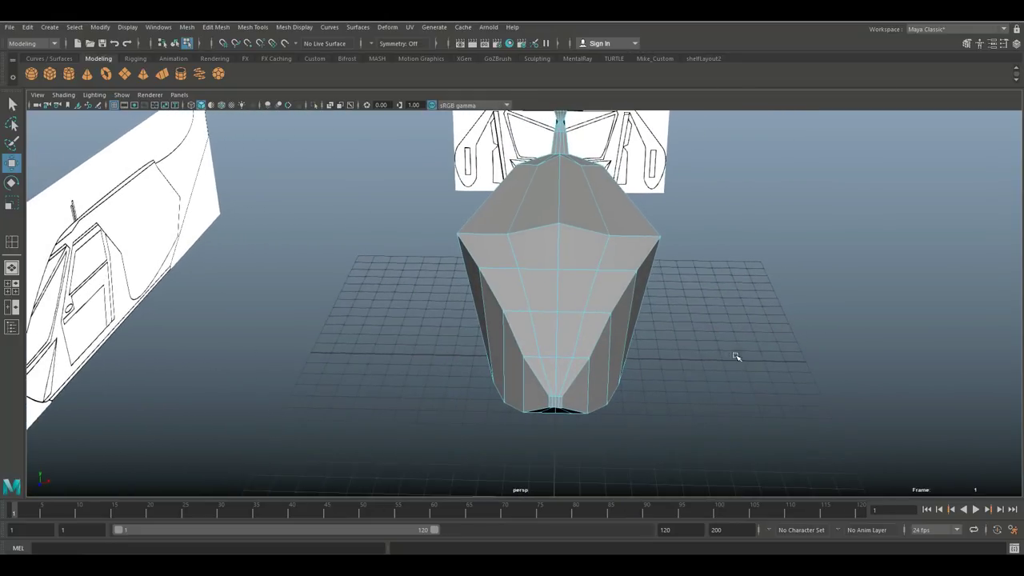
# Select the windshield faces in the three upper rows of the nose, across its full width
pyautogui.moveTo(522, 256); pyautogui.dragTo(520, 299, button='right')
pyautogui.click(520, 331)
pyautogui.keyDown('shift'); pyautogui.click(565, 322); pyautogui.keyUp('shift')
pyautogui.keyDown('shift'); pyautogui.click(590, 324); pyautogui.keyUp('shift')
pyautogui.keyDown('shift'); pyautogui.click(611, 293); pyautogui.keyUp('shift')
pyautogui.keyDown('shift'); pyautogui.click(584, 283); pyautogui.keyUp('shift')
pyautogui.keyDown('shift'); pyautogui.click(536, 280); pyautogui.keyUp('shift')
pyautogui.keyDown('shift'); pyautogui.click(506, 285); pyautogui.keyUp('shift')
pyautogui.keyDown('shift'); pyautogui.click(499, 262); pyautogui.keyUp('shift')
pyautogui.keyDown('shift'); pyautogui.click(529, 256); pyautogui.keyUp('shift')
pyautogui.keyDown('shift'); pyautogui.click(590, 235); pyautogui.keyUp('shift')
pyautogui.keyDown('shift'); pyautogui.click(622, 244); pyautogui.keyUp('shift')
# Check the face selection in wireframe and remove the stray rear body faces, keeping only the windshield faces selected
pyautogui.press('4')
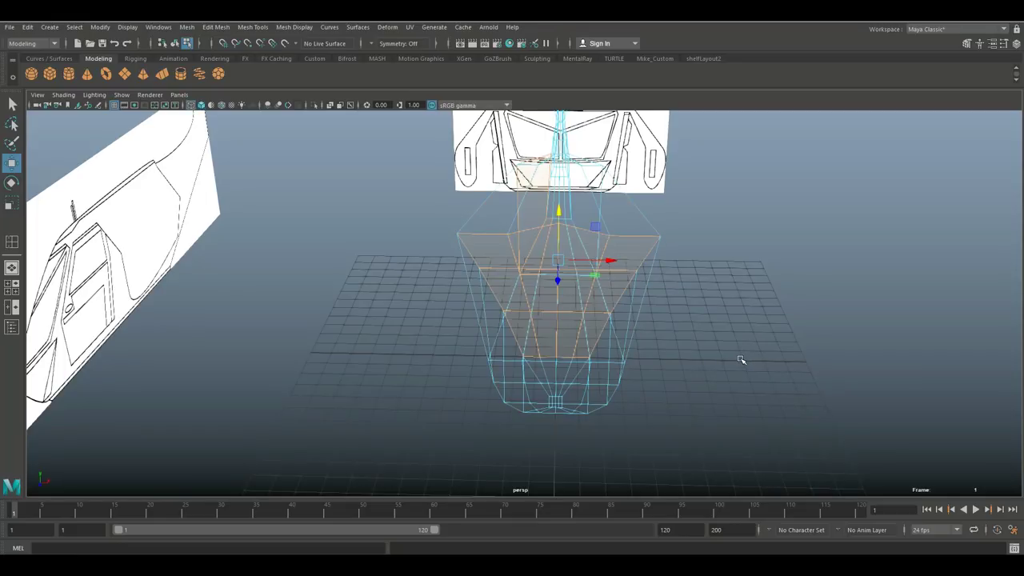
pyautogui.keyDown('alt'); pyautogui.moveTo(730, 368); pyautogui.dragTo(829, 377); pyautogui.keyUp('alt')
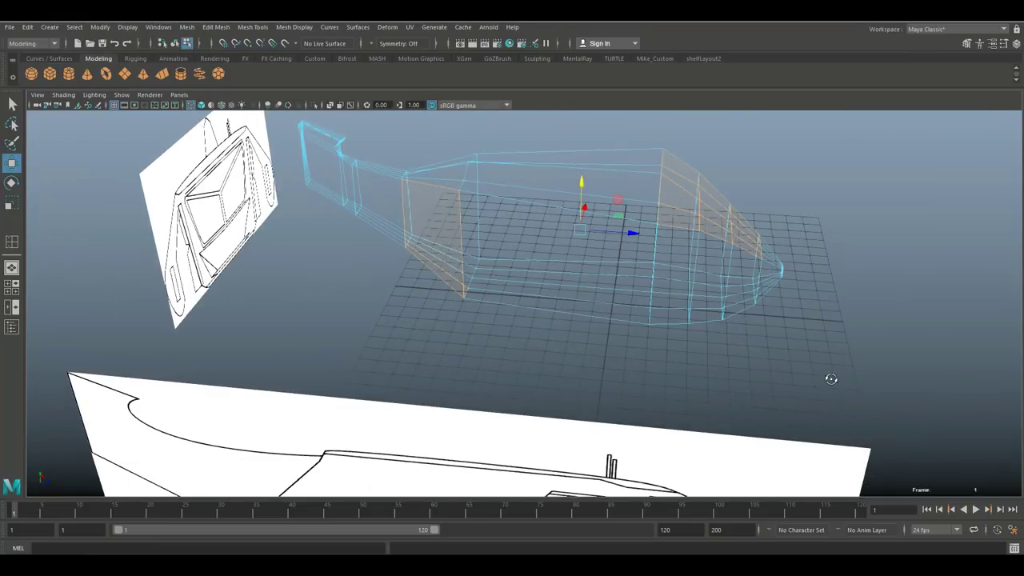
pyautogui.keyDown('shift'); pyautogui.click(442, 252); pyautogui.keyUp('shift')
pyautogui.keyDown('ctrl'); pyautogui.click(448, 286); pyautogui.keyUp('ctrl')
pyautogui.keyDown('alt'); pyautogui.moveTo(694, 369); pyautogui.dragTo(562, 389); pyautogui.keyUp('alt')
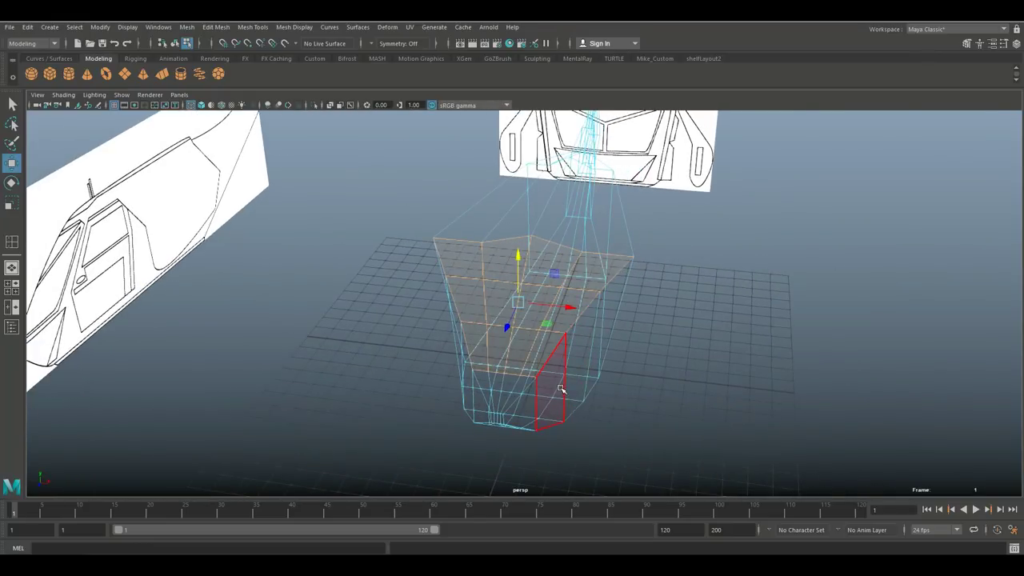
pyautogui.press('5')
pyautogui.keyDown('alt'); pyautogui.moveTo(661, 407); pyautogui.dragTo(820, 396); pyautogui.keyUp('alt')
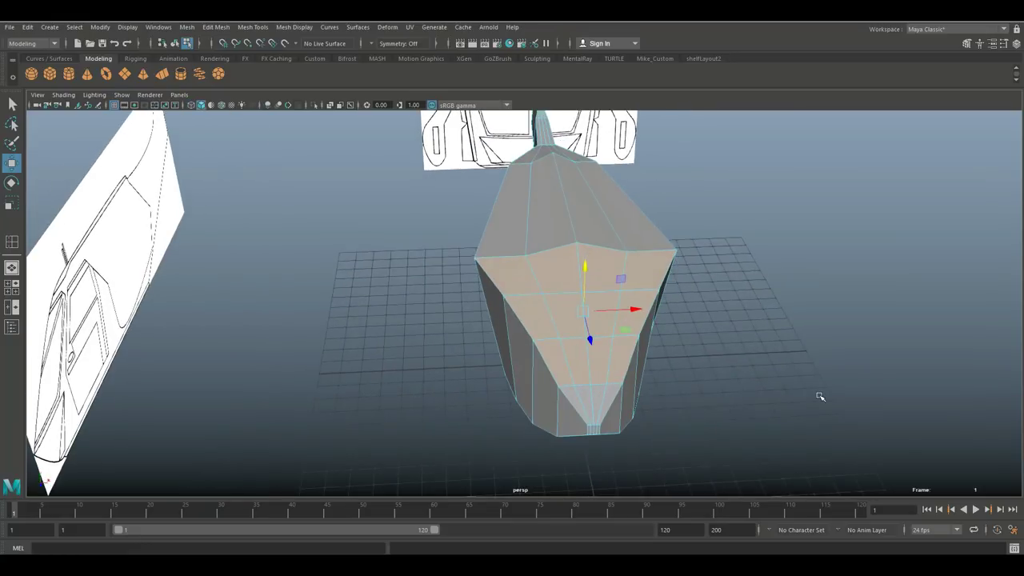
# Inset the windshield faces with an extrude offset of 0.4, then extrude them again and lower them slightly into a recess
pyautogui.hotkey('ctrl', 'e')
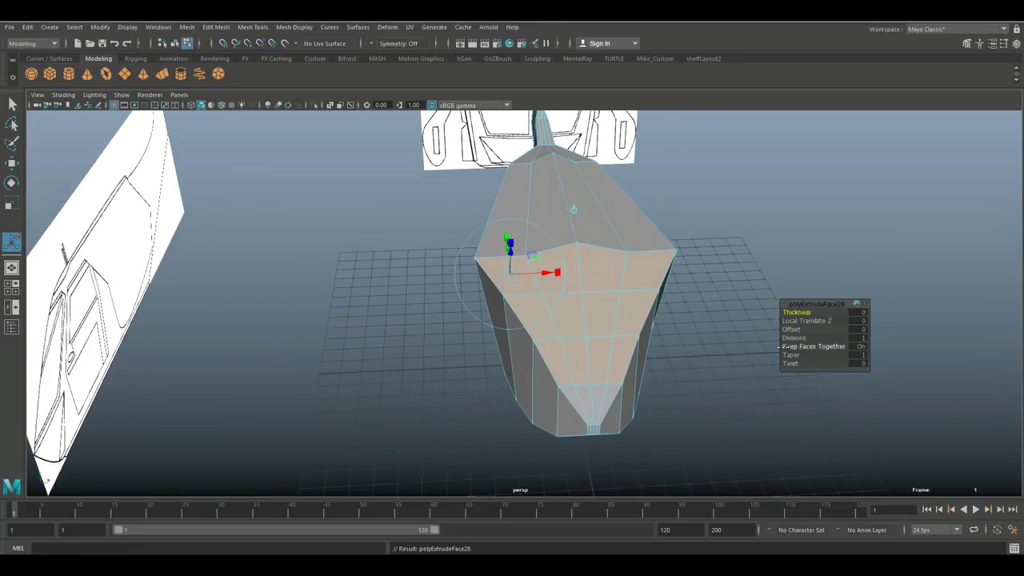
pyautogui.moveTo(792, 329); pyautogui.dragTo(800, 329)
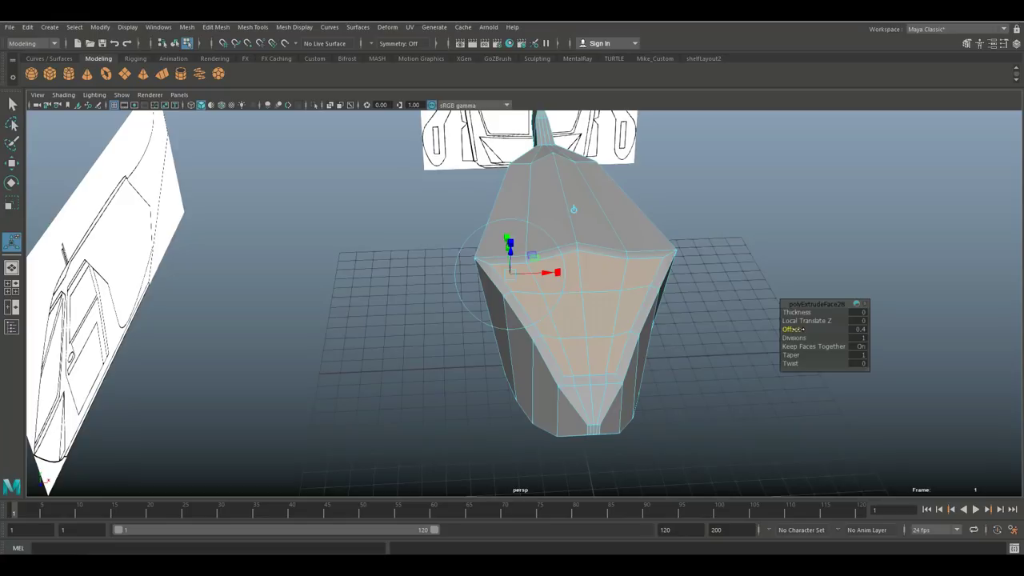
pyautogui.hotkey('ctrl', 'e')
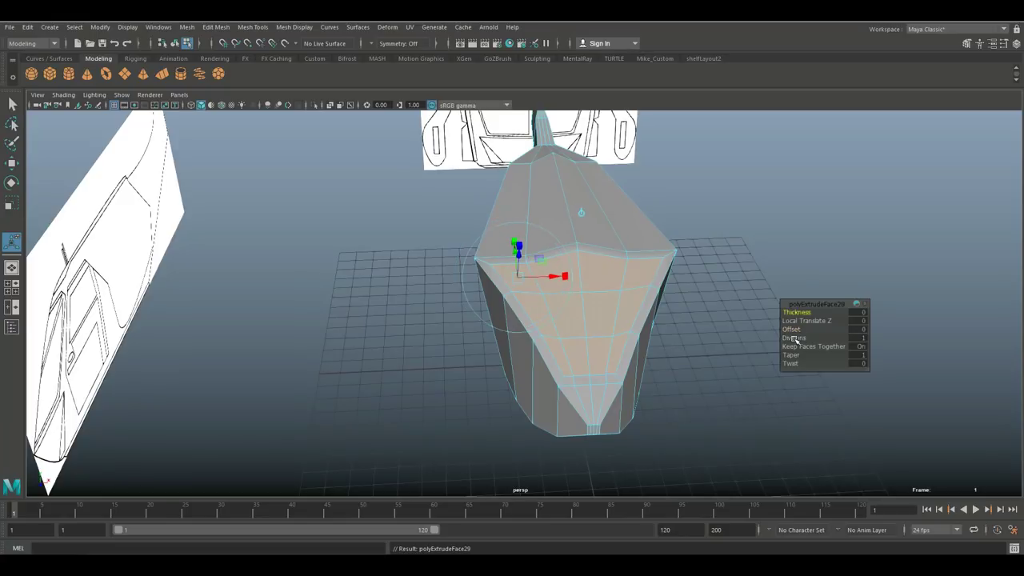
pyautogui.press('r')
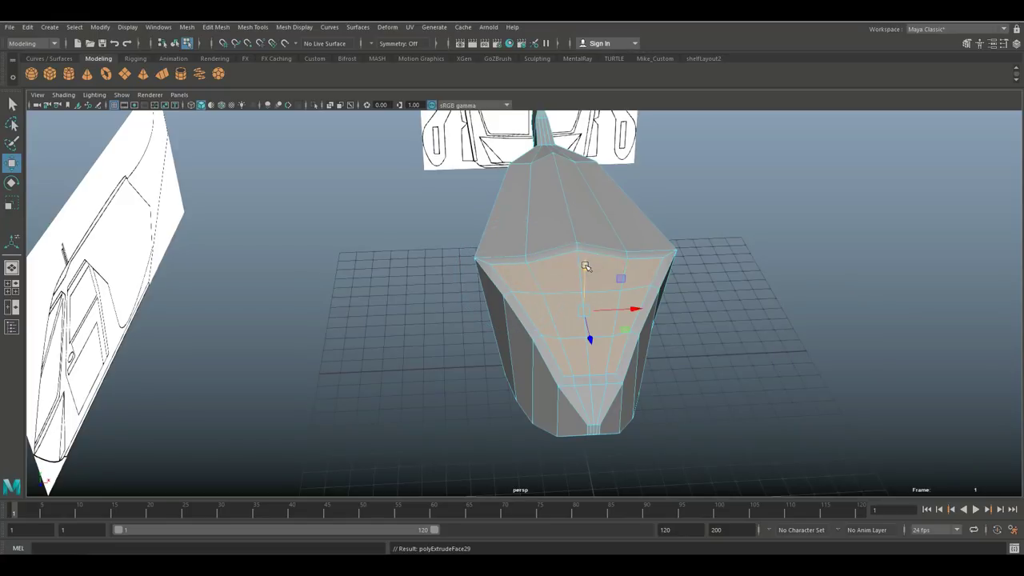
pyautogui.moveTo(585, 266); pyautogui.dragTo(584, 270)
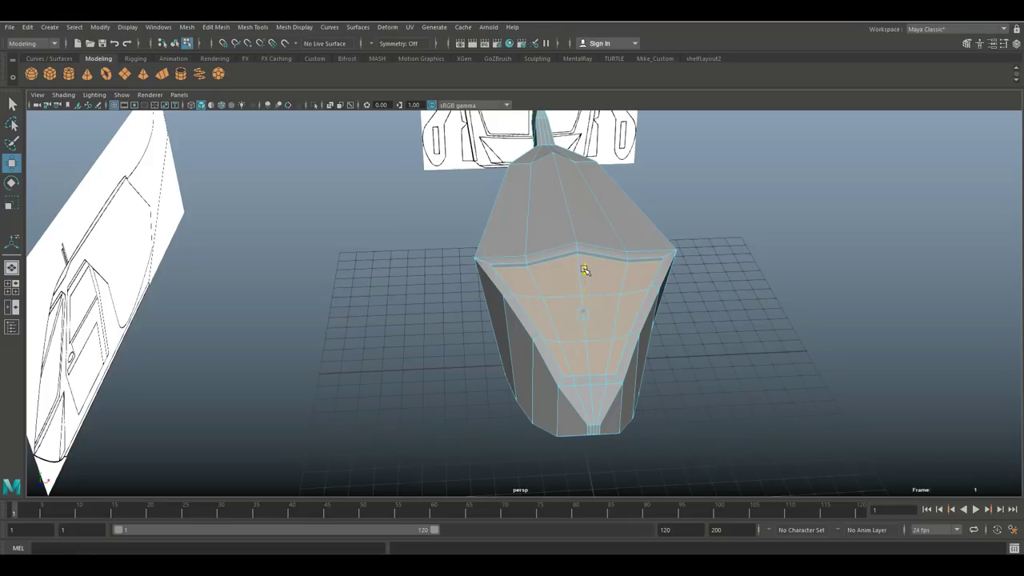
pyautogui.click(759, 349)
pyautogui.keyDown('alt'); pyautogui.moveTo(759, 349); pyautogui.dragTo(772, 385); pyautogui.keyUp('alt')
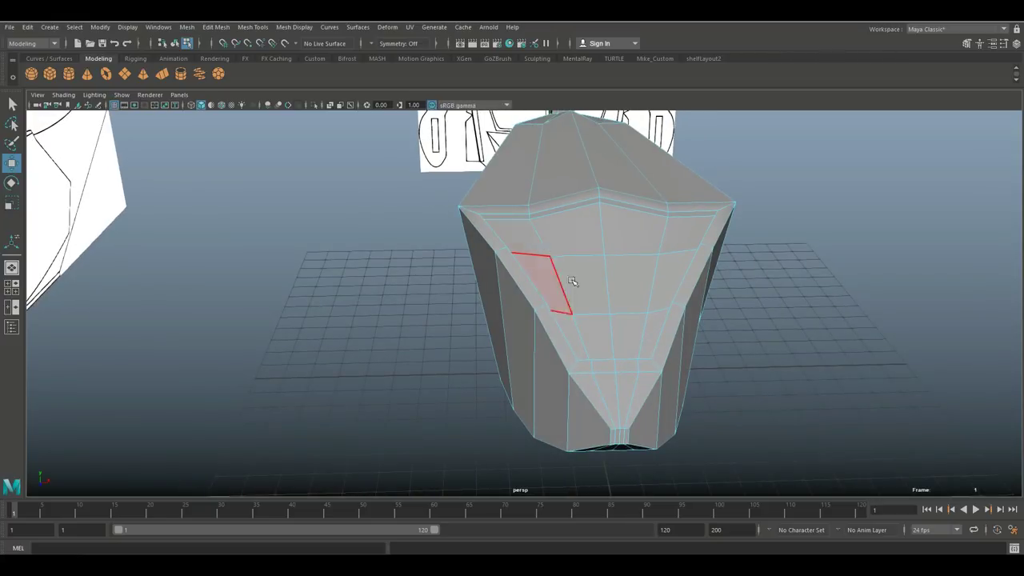
pyautogui.hotkey('ctrl', 'z')
# Inset the recessed windshield faces with another offset extrude, then extrude them once more and raise them above the nose
pyautogui.keyDown('alt'); pyautogui.moveTo(883, 412); pyautogui.dragTo(838, 406); pyautogui.keyUp('alt')
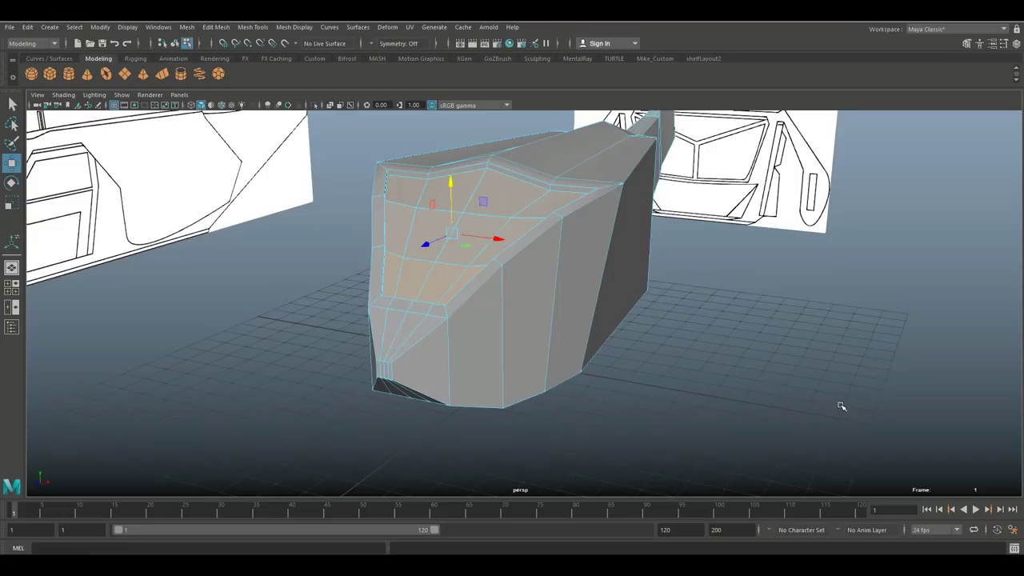
pyautogui.hotkey('ctrl', 'e')
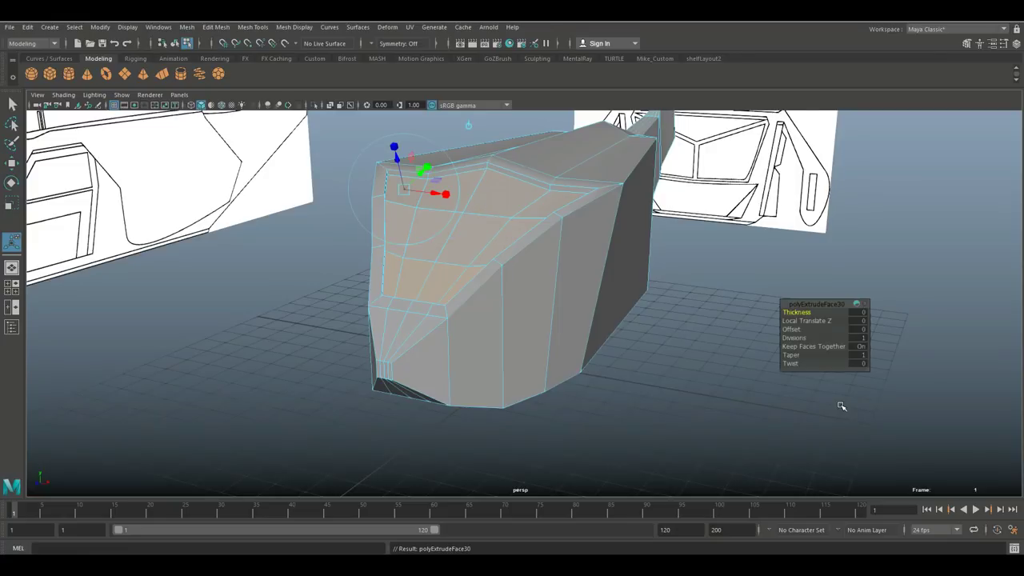
pyautogui.moveTo(792, 329); pyautogui.dragTo(800, 329)
pyautogui.hotkey('ctrl', 'e')
pyautogui.press('w')
pyautogui.moveTo(450, 185); pyautogui.dragTo(450, 155)
# Rotate the raised windshield faces to a steeper slope in side view and lower them slightly toward the nose
pyautogui.keyDown('alt'); pyautogui.moveTo(455, 206); pyautogui.dragTo(475, 299); pyautogui.keyUp('alt')
pyautogui.press('e')
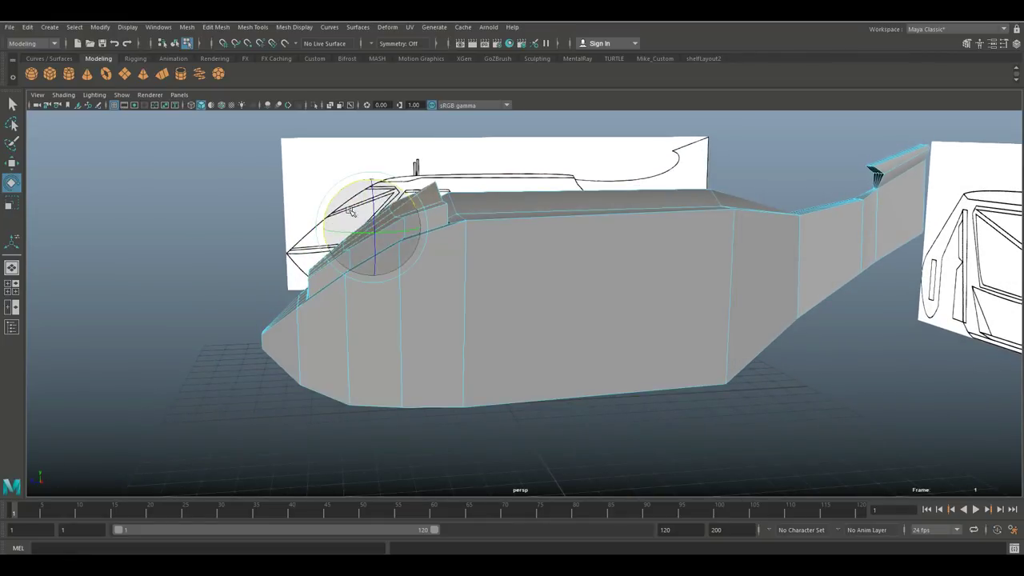
pyautogui.moveTo(342, 192); pyautogui.dragTo(338, 195)
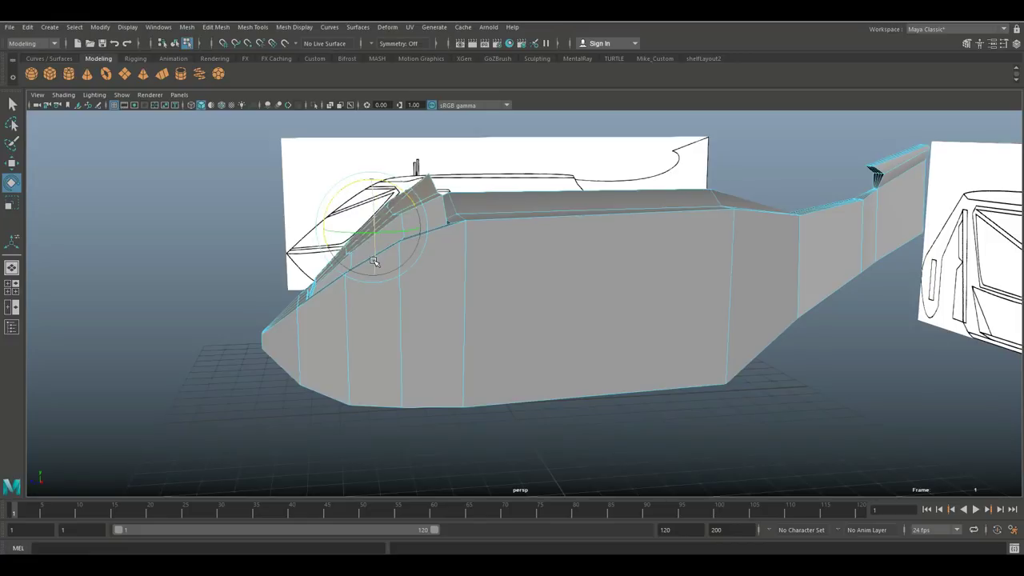
pyautogui.press('w')
pyautogui.moveTo(375, 176); pyautogui.dragTo(369, 184)
# Select the raised edges along the top of the windshield and lower them slightly toward the roofline
pyautogui.scroll(2, 389, 265)
pyautogui.keyDown('alt'); pyautogui.moveTo(390, 266); pyautogui.dragTo(499, 371); pyautogui.keyUp('alt')
pyautogui.moveTo(470, 260); pyautogui.dragTo(480, 232, button='right')
pyautogui.click(537, 233)
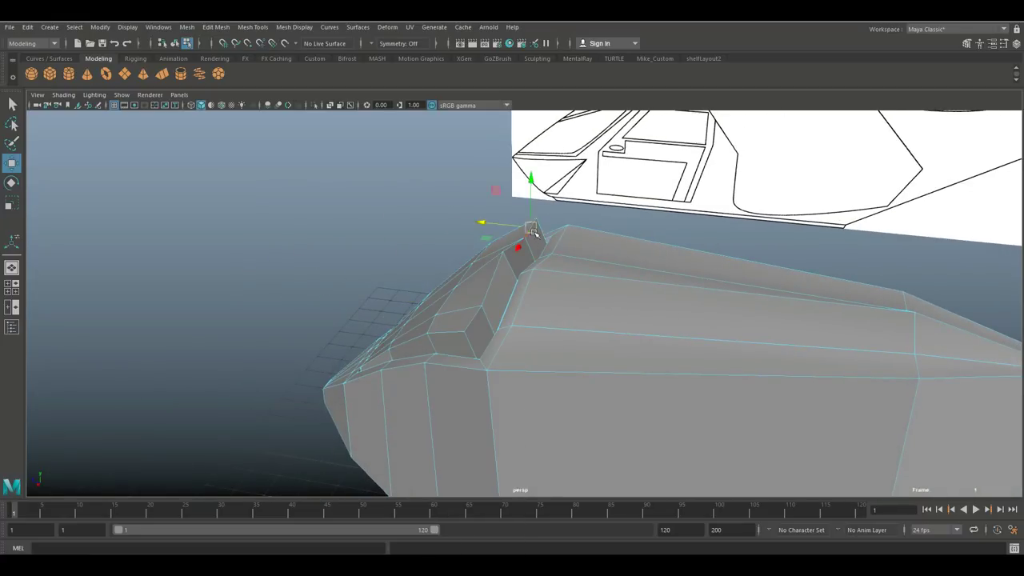
pyautogui.keyDown('shift'); pyautogui.click(472, 325); pyautogui.keyUp('shift')
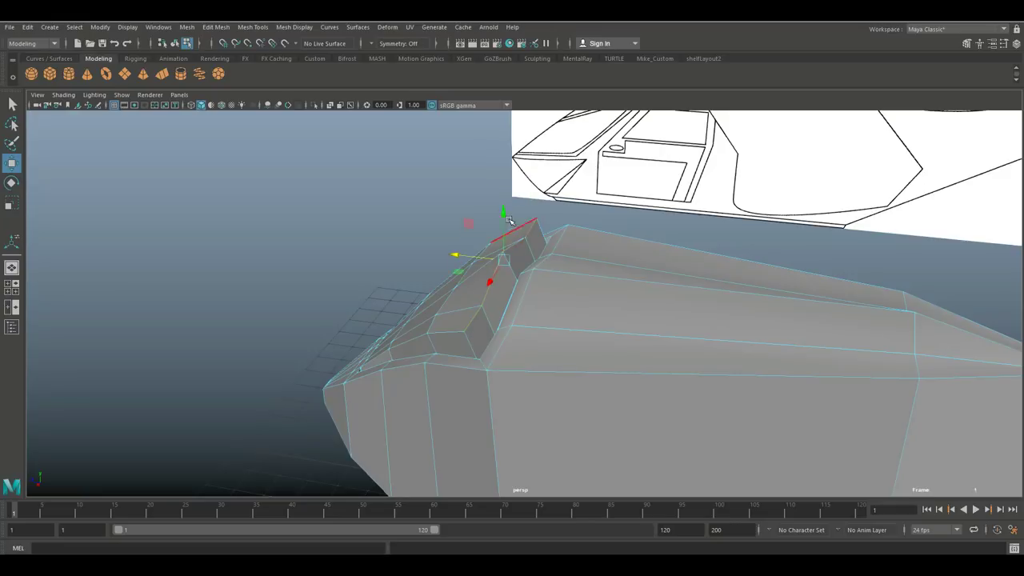
pyautogui.moveTo(508, 221); pyautogui.dragTo(508, 229)
pyautogui.keyDown('alt'); pyautogui.moveTo(297, 288); pyautogui.dragTo(252, 339); pyautogui.keyUp('alt')
pyautogui.keyDown('alt'); pyautogui.moveTo(253, 251); pyautogui.dragTo(371, 325); pyautogui.keyUp('alt')
pyautogui.keyDown('alt'); pyautogui.moveTo(371, 324); pyautogui.dragTo(786, 225, button='right'); pyautogui.keyUp('alt')
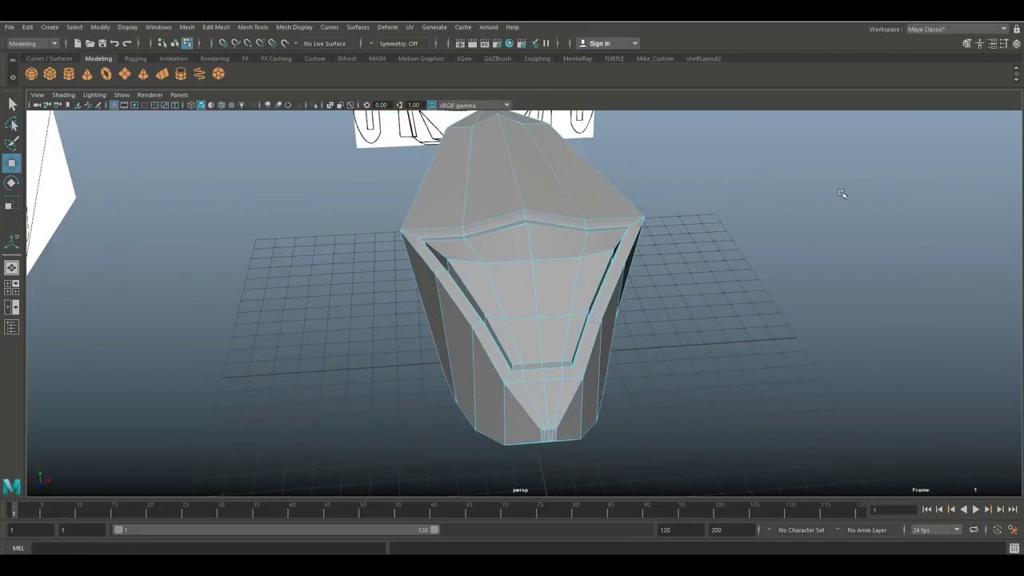
# Cut a diagonal edge with Multi-Cut from the windshield's lower centre vertex through the upper side vertex to one top corner
pyautogui.click(968, 43)
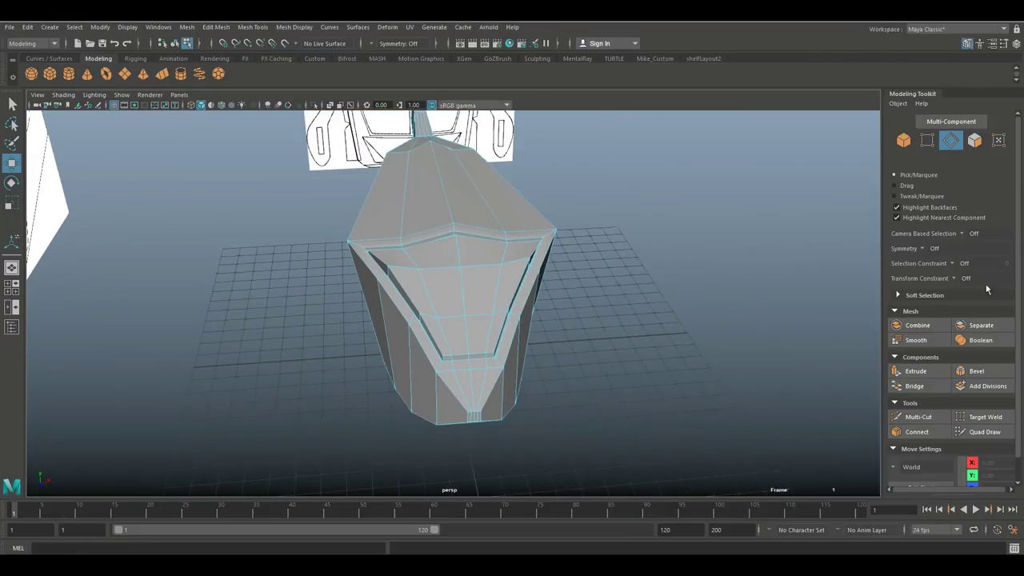
pyautogui.click(935, 418)
pyautogui.press('w')
pyautogui.click(468, 345)
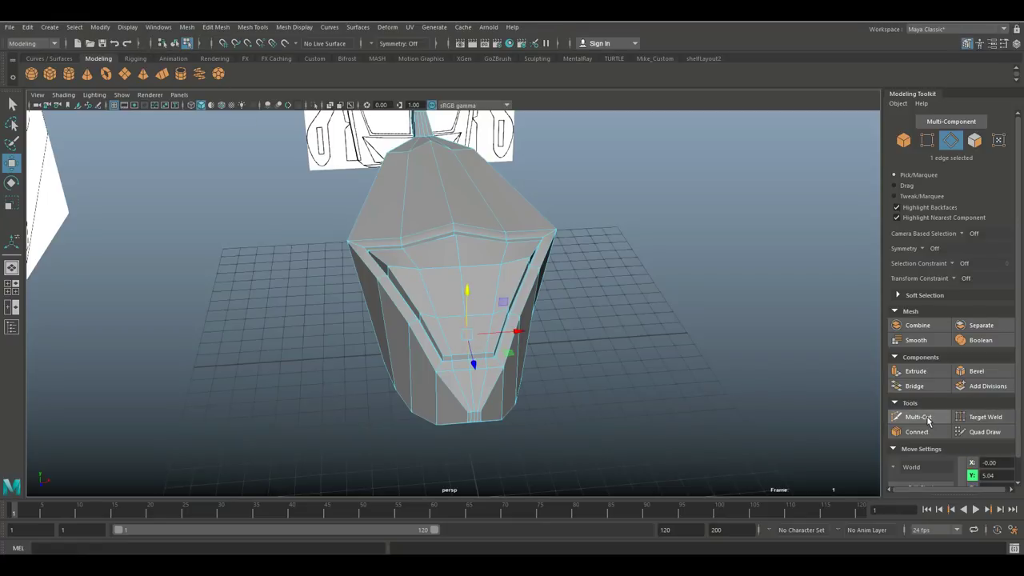
pyautogui.click(928, 417)
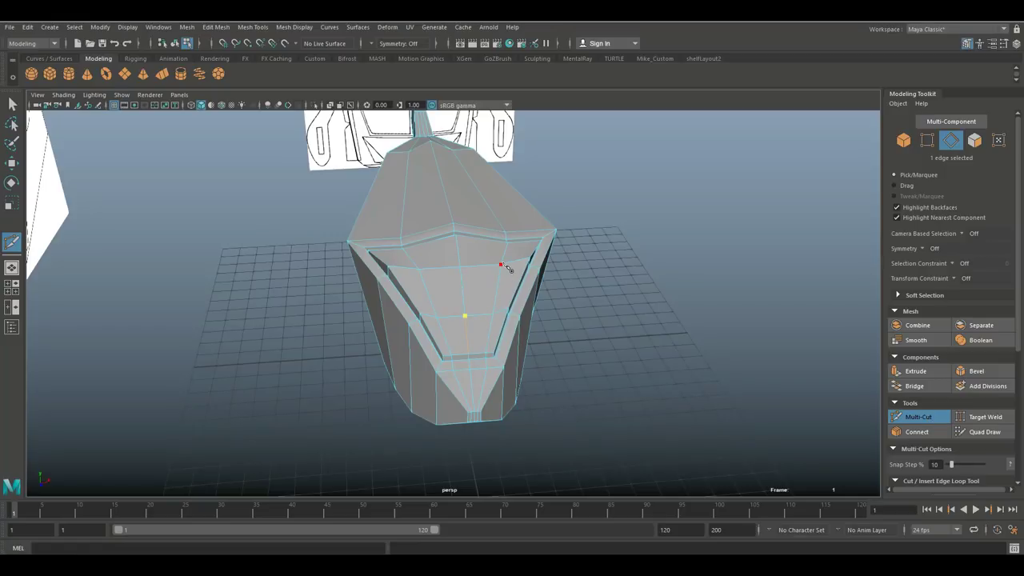
pyautogui.keyDown('alt'); pyautogui.moveTo(539, 242); pyautogui.dragTo(591, 261, button='right'); pyautogui.keyUp('alt')
pyautogui.keyDown('alt'); pyautogui.moveTo(590, 261); pyautogui.dragTo(578, 306); pyautogui.keyUp('alt')
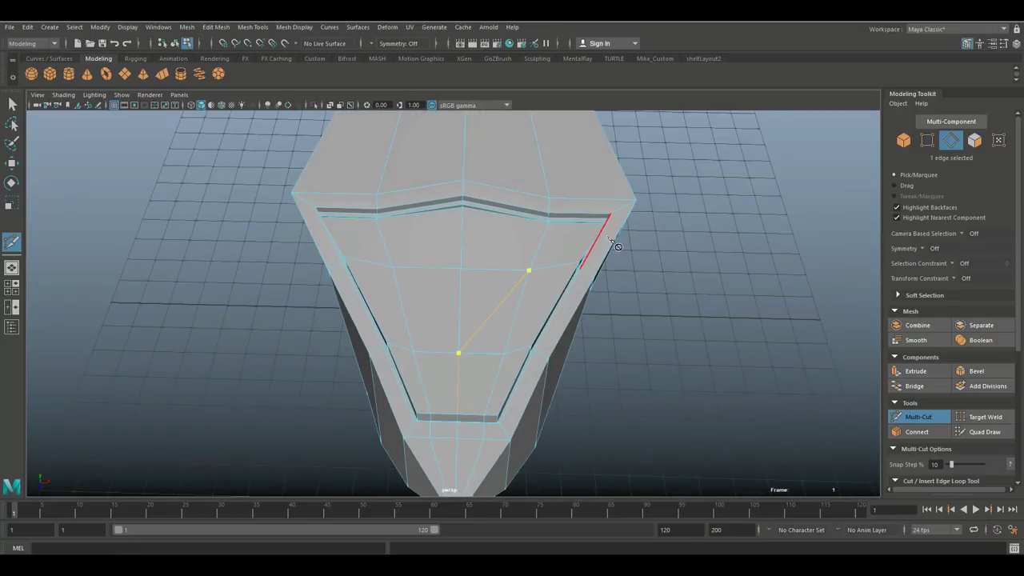
pyautogui.keyDown('alt'); pyautogui.moveTo(608, 229); pyautogui.dragTo(573, 308); pyautogui.keyUp('alt')
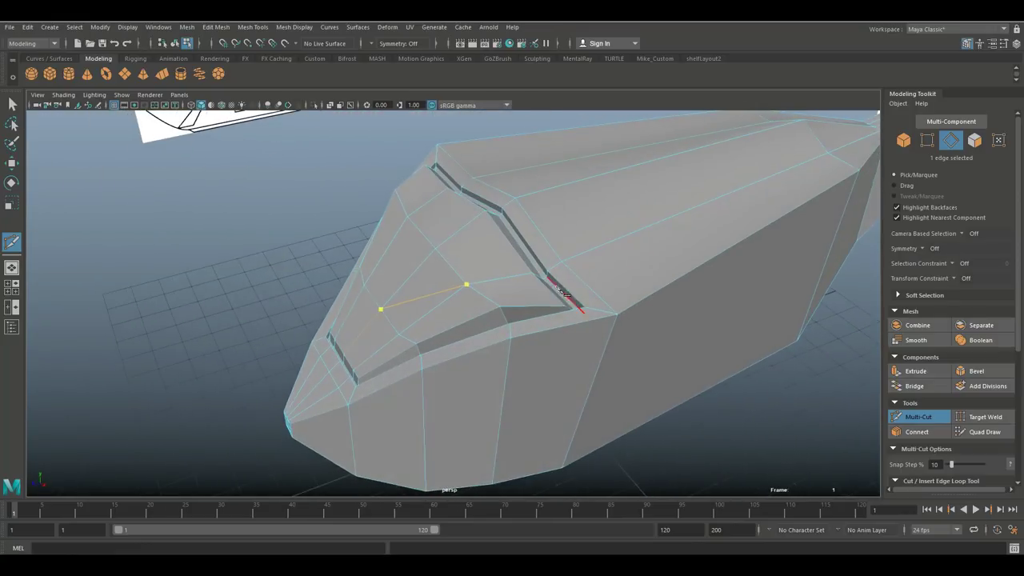
pyautogui.click(564, 306)
pyautogui.keyDown('alt'); pyautogui.moveTo(447, 392); pyautogui.dragTo(812, 375); pyautogui.keyUp('alt')
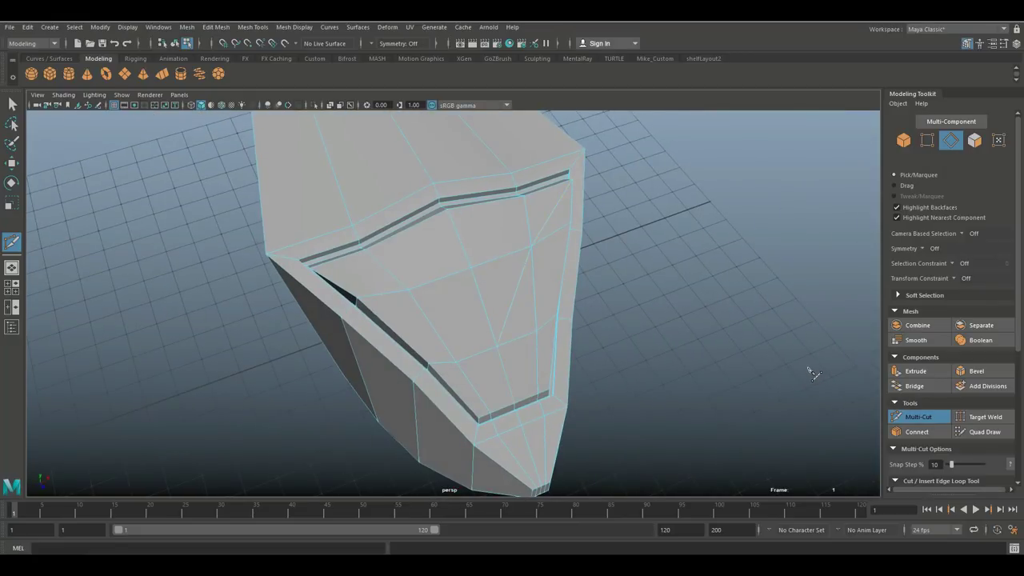
# Cut the matching diagonal across the other half of the windshield, from the same centre vertex to the opposite top corner
pyautogui.click(500, 352)
pyautogui.keyDown('alt'); pyautogui.moveTo(324, 280); pyautogui.dragTo(404, 316); pyautogui.keyUp('alt')
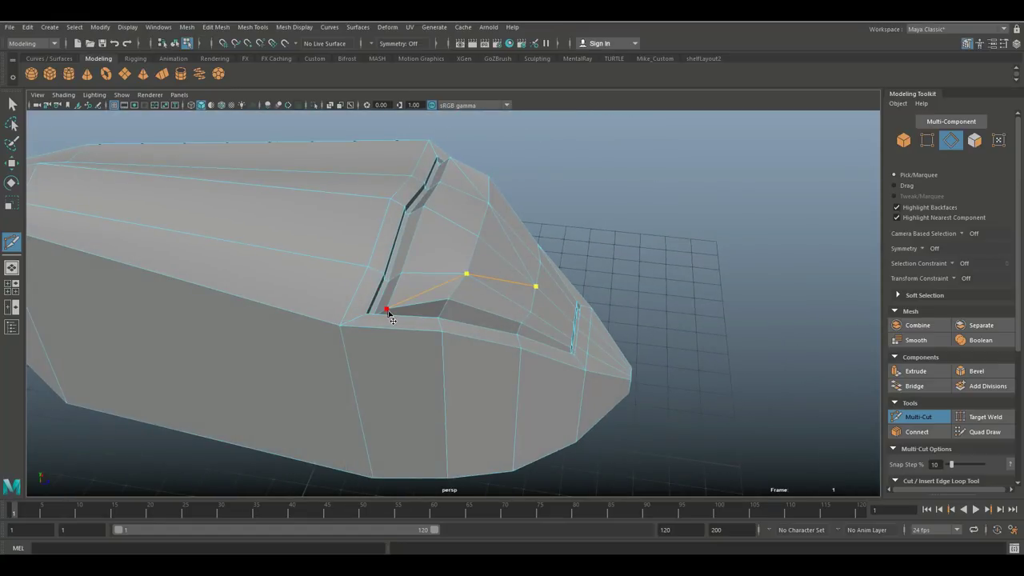
pyautogui.keyDown('alt'); pyautogui.moveTo(392, 316); pyautogui.dragTo(439, 321); pyautogui.keyUp('alt')
pyautogui.press('q')
# Bevel the windshield's top edges and both diagonal cuts with a fraction of 0.2
pyautogui.scroll(3, 621, 259)
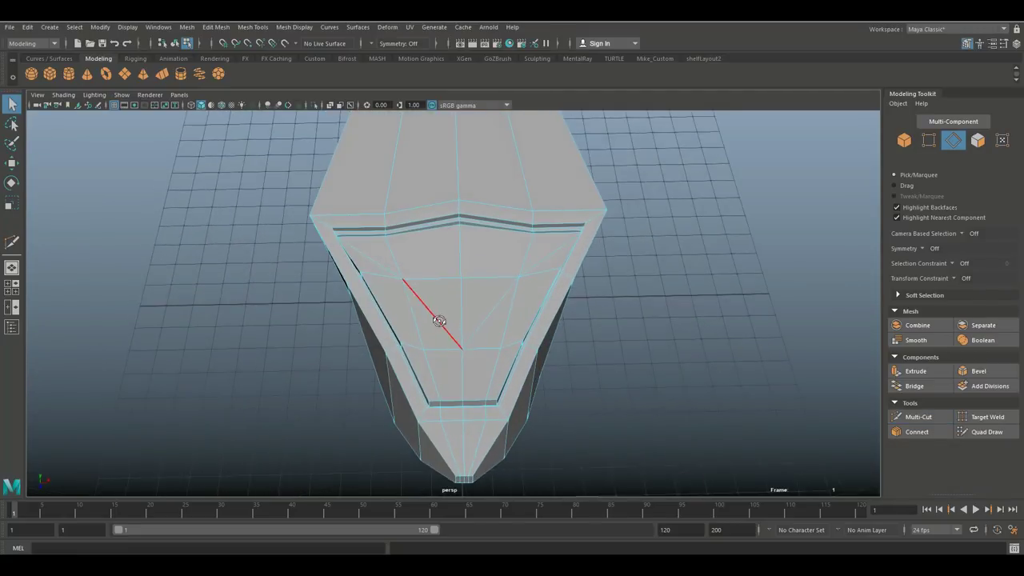
pyautogui.click(360, 234)
pyautogui.keyDown('shift'); pyautogui.click(546, 233); pyautogui.keyUp('shift')
pyautogui.keyDown('shift'); pyautogui.click(381, 267); pyautogui.keyUp('shift')
pyautogui.keyDown('alt'); pyautogui.moveTo(306, 311); pyautogui.dragTo(337, 313); pyautogui.keyUp('alt')
pyautogui.click(228, 28)
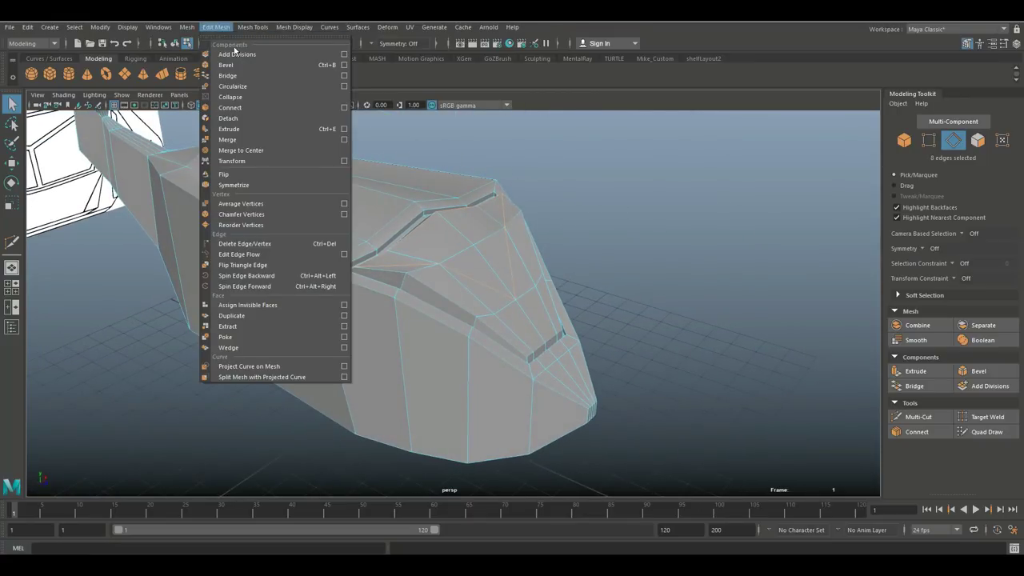
pyautogui.click(240, 71)
pyautogui.keyDown('alt'); pyautogui.moveTo(432, 288); pyautogui.dragTo(520, 304); pyautogui.keyUp('alt')
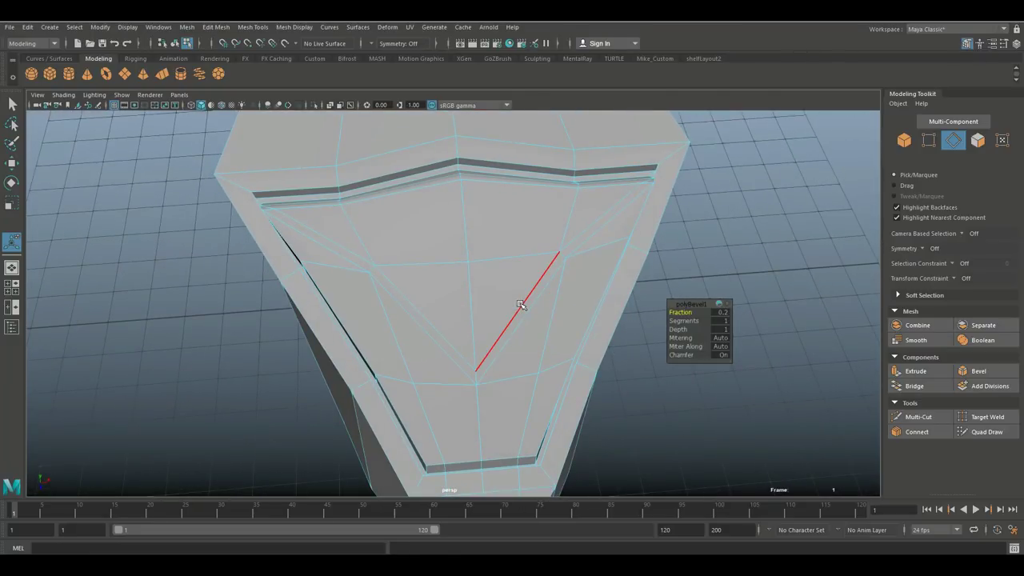
pyautogui.press('q')
# Select the thin bevelled faces along the full width of the windshield's top edge
pyautogui.keyDown('alt'); pyautogui.moveTo(630, 323); pyautogui.dragTo(613, 359); pyautogui.keyUp('alt')
pyautogui.keyDown('alt'); pyautogui.moveTo(612, 359); pyautogui.dragTo(767, 390, button='middle'); pyautogui.keyUp('alt')
pyautogui.scroll(4, 603, 369)
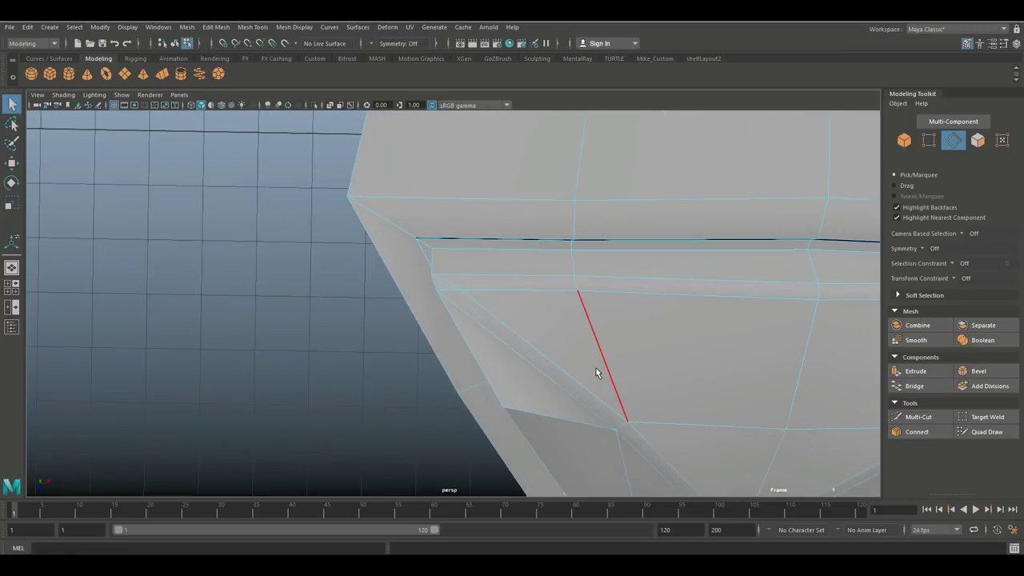
pyautogui.moveTo(442, 282); pyautogui.dragTo(441, 287, button='right')
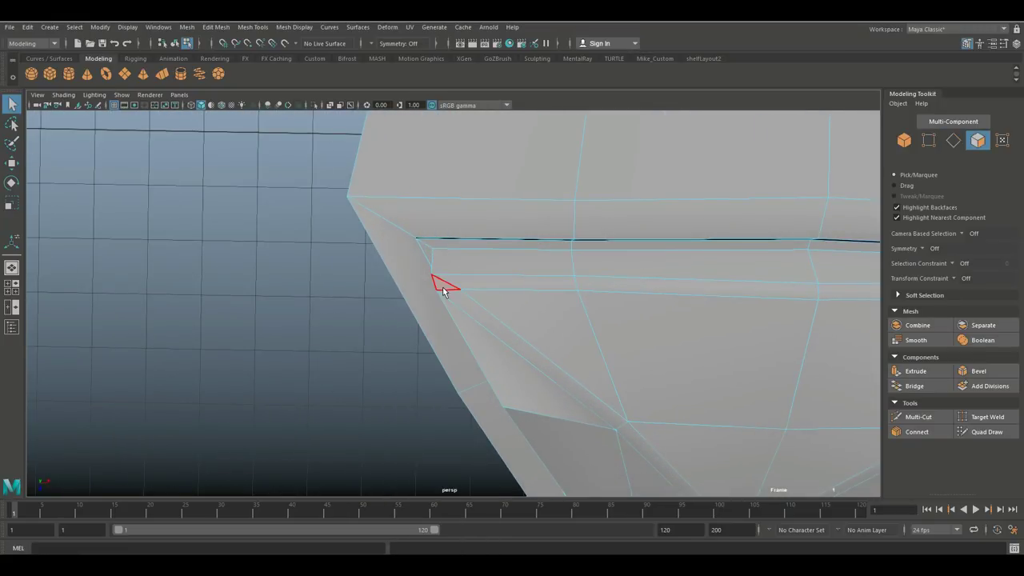
pyautogui.click(444, 285)
pyautogui.keyDown('shift'); pyautogui.click(649, 289); pyautogui.keyUp('shift')
pyautogui.keyDown('shift'); pyautogui.click(670, 325); pyautogui.keyUp('shift')
pyautogui.keyDown('alt'); pyautogui.moveTo(679, 328); pyautogui.dragTo(379, 297); pyautogui.keyUp('alt')
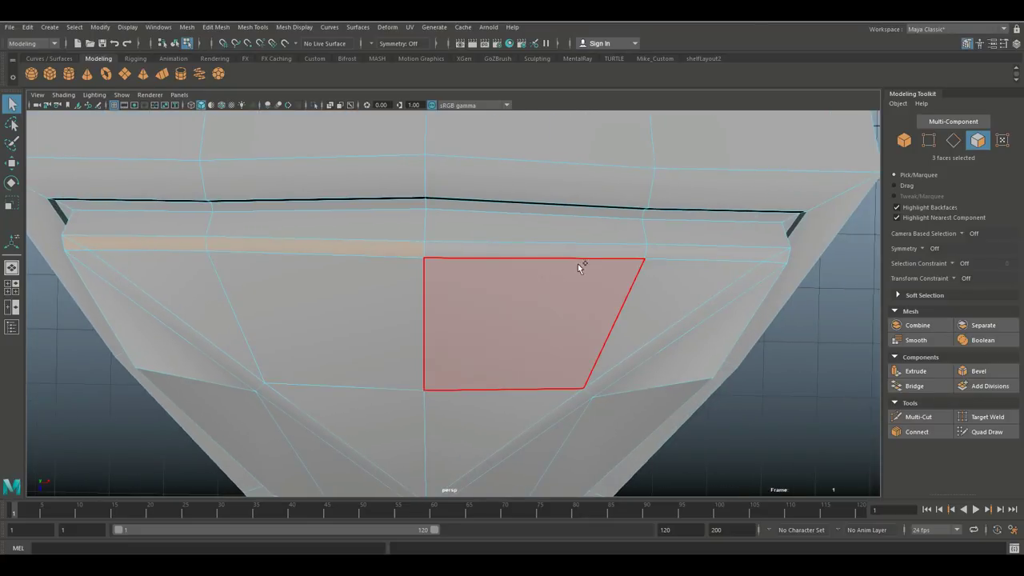
pyautogui.keyDown('shift'); pyautogui.click(600, 253); pyautogui.keyUp('shift')
pyautogui.keyDown('shift'); pyautogui.click(697, 251); pyautogui.keyUp('shift')
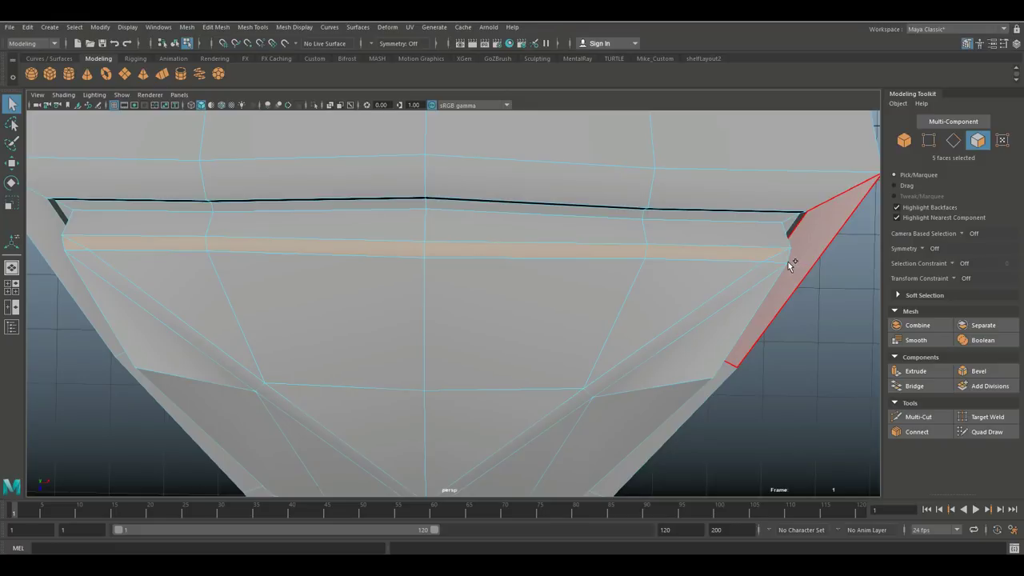
# Add the narrow bevelled faces of both windshield diagonals to the selection, forming a V-shaped frame
pyautogui.keyDown('shift'); pyautogui.click(781, 260); pyautogui.keyUp('shift')
pyautogui.keyDown('shift'); pyautogui.click(757, 276); pyautogui.keyUp('shift')
pyautogui.scroll(-4, 702, 338)
pyautogui.keyDown('alt'); pyautogui.moveTo(702, 338); pyautogui.dragTo(771, 266, button='middle'); pyautogui.keyUp('alt')
pyautogui.keyDown('alt'); pyautogui.moveTo(771, 265); pyautogui.dragTo(581, 272); pyautogui.keyUp('alt')
pyautogui.keyDown('shift'); pyautogui.click(584, 256); pyautogui.keyUp('shift')
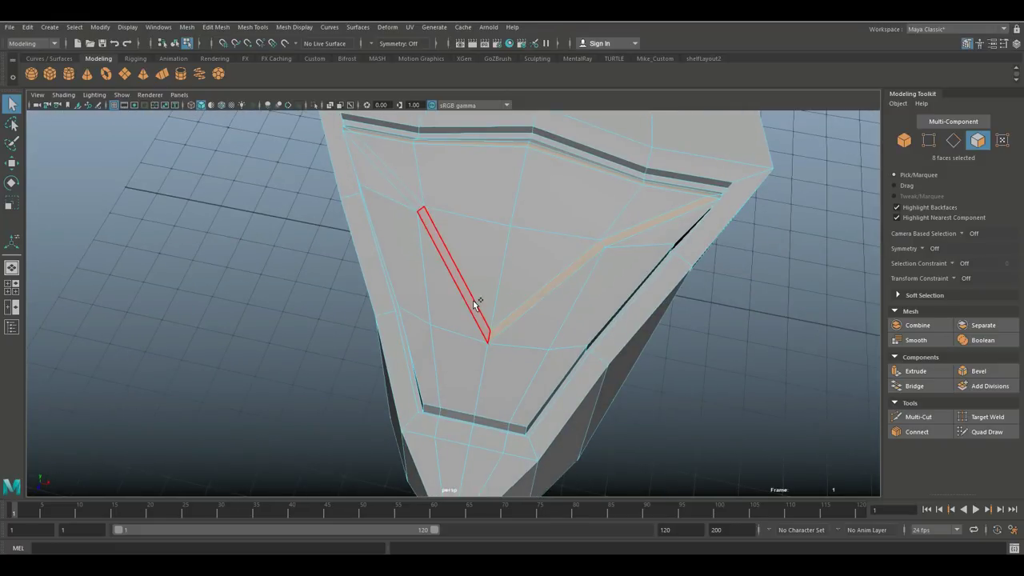
pyautogui.keyDown('shift'); pyautogui.click(440, 256); pyautogui.keyUp('shift')
pyautogui.keyDown('shift'); pyautogui.click(406, 194); pyautogui.keyUp('shift')
pyautogui.keyDown('alt'); pyautogui.moveTo(297, 193); pyautogui.dragTo(258, 318); pyautogui.keyUp('alt')
pyautogui.scroll(-4, 279, 237)
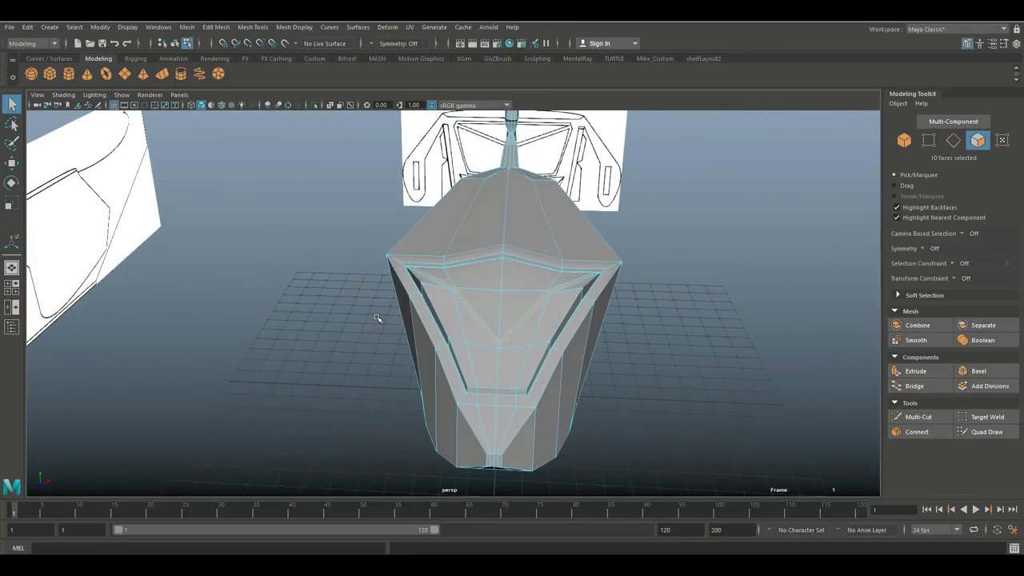
# Extrude the selected windshield frame faces and raise them above the glass
pyautogui.hotkey('ctrl', 'e')
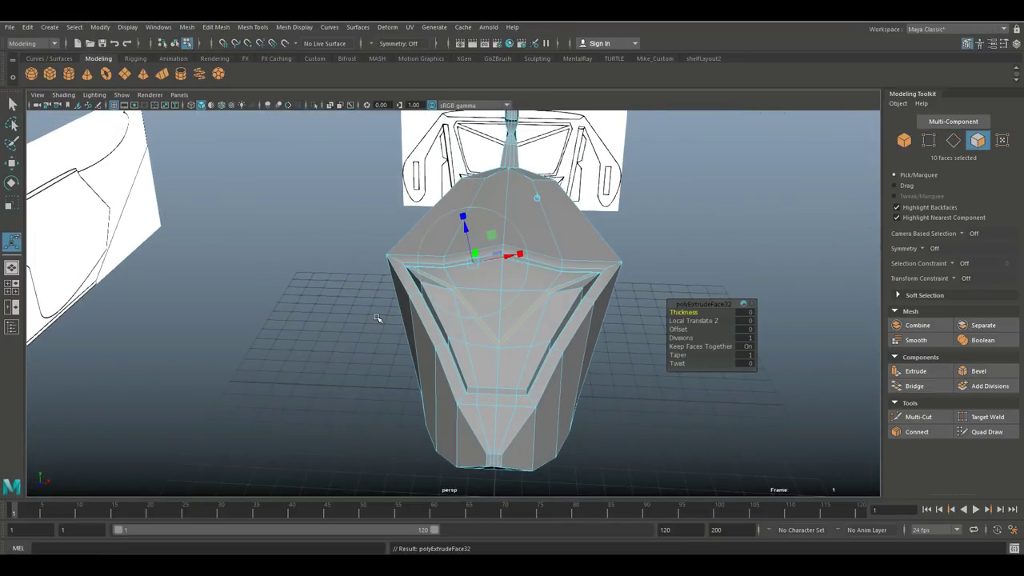
pyautogui.keyDown('alt'); pyautogui.moveTo(376, 318); pyautogui.dragTo(359, 329); pyautogui.keyUp('alt')
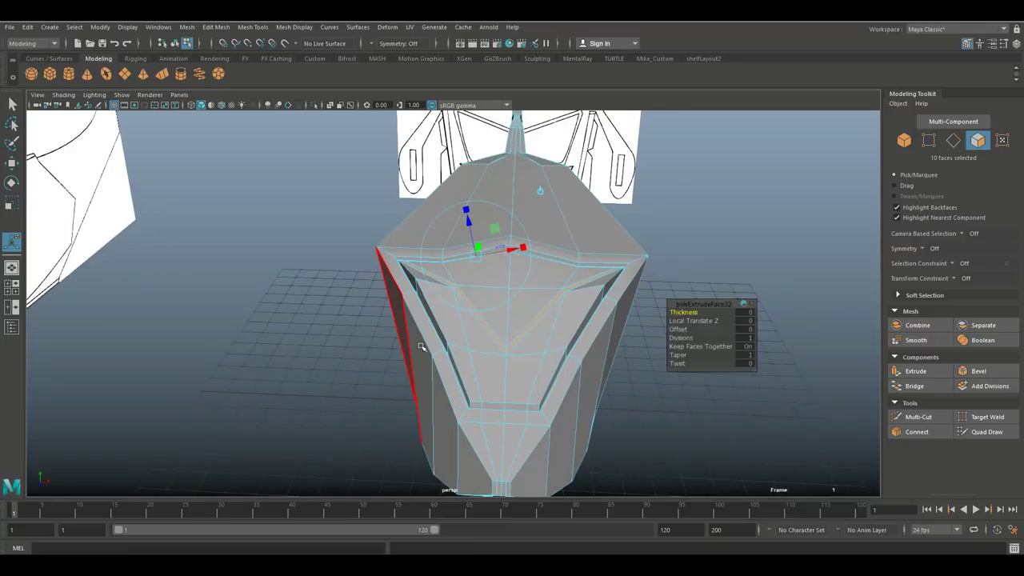
pyautogui.press('w')
pyautogui.moveTo(515, 258); pyautogui.dragTo(439, 398)
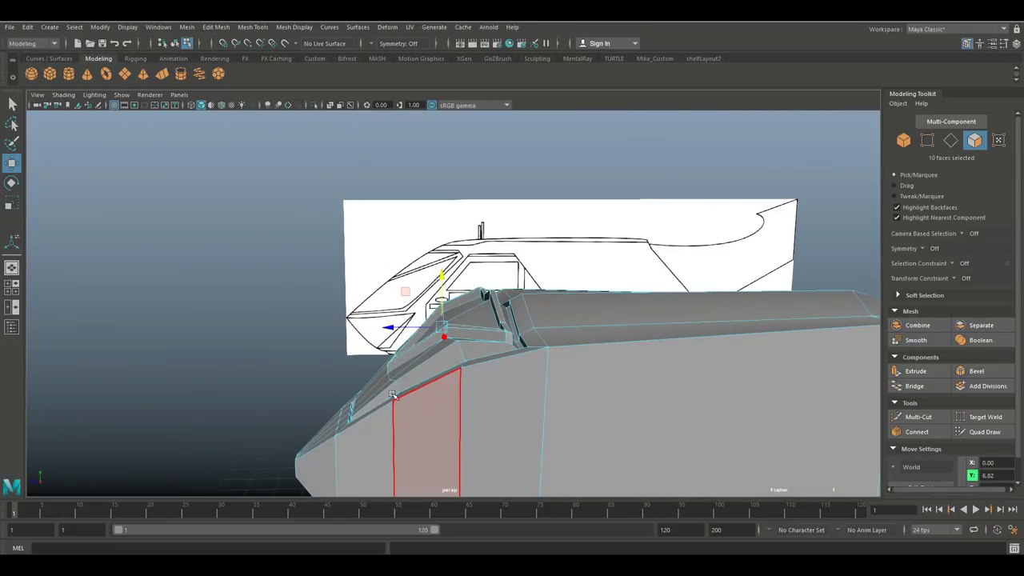
# Adjust the raised windshield frame faces' tilt slightly in side view, then lower them a little toward the glass
pyautogui.press('e')
pyautogui.moveTo(413, 289); pyautogui.dragTo(410, 291)
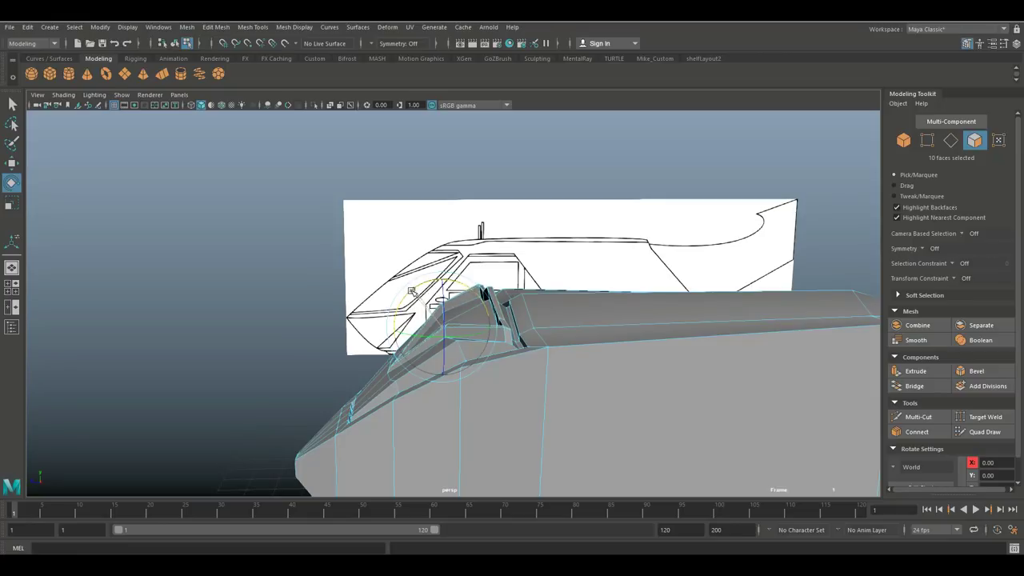
pyautogui.keyDown('alt'); pyautogui.moveTo(343, 339); pyautogui.dragTo(443, 375); pyautogui.keyUp('alt')
pyautogui.keyDown('alt'); pyautogui.moveTo(443, 362); pyautogui.dragTo(252, 447); pyautogui.keyUp('alt')
pyautogui.hotkey('ctrl', 'z')
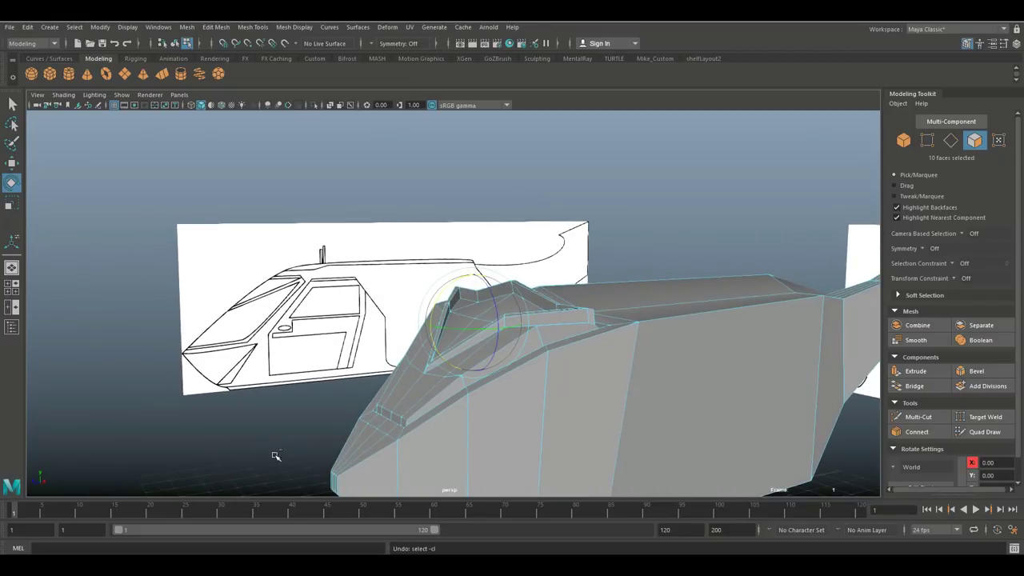
pyautogui.hotkey('ctrl', 'z')
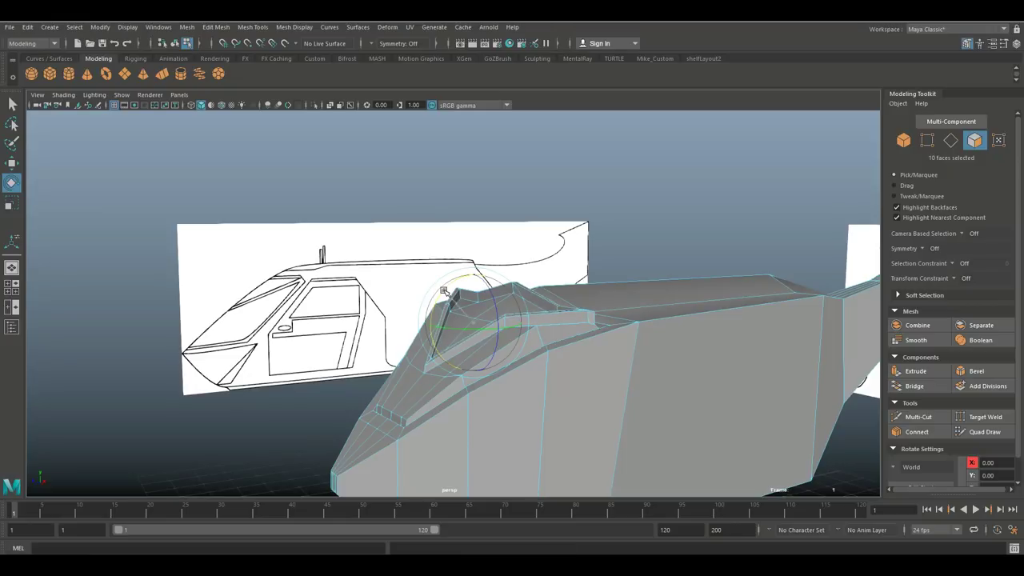
pyautogui.press('w')
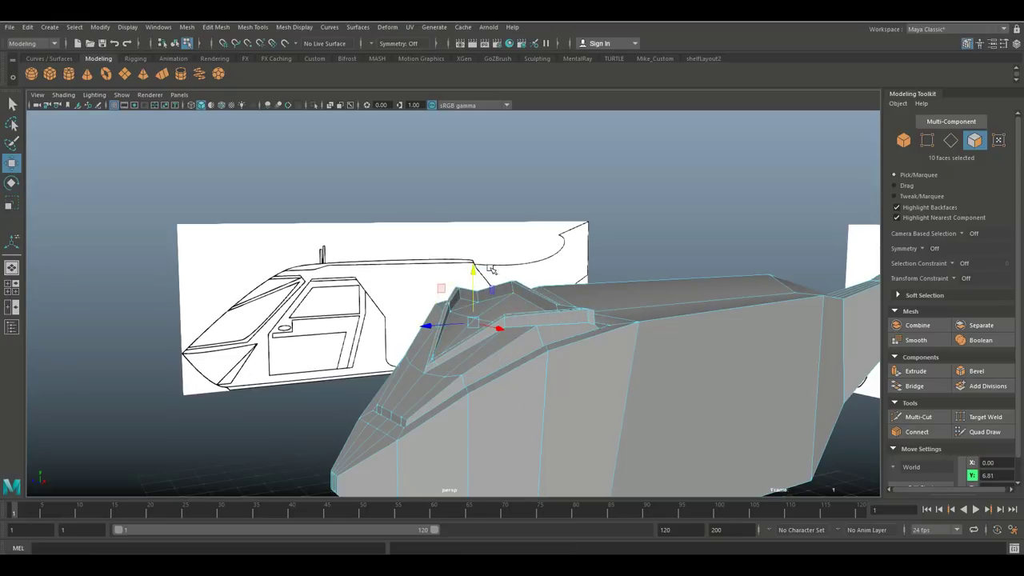
pyautogui.moveTo(475, 270); pyautogui.dragTo(476, 272)
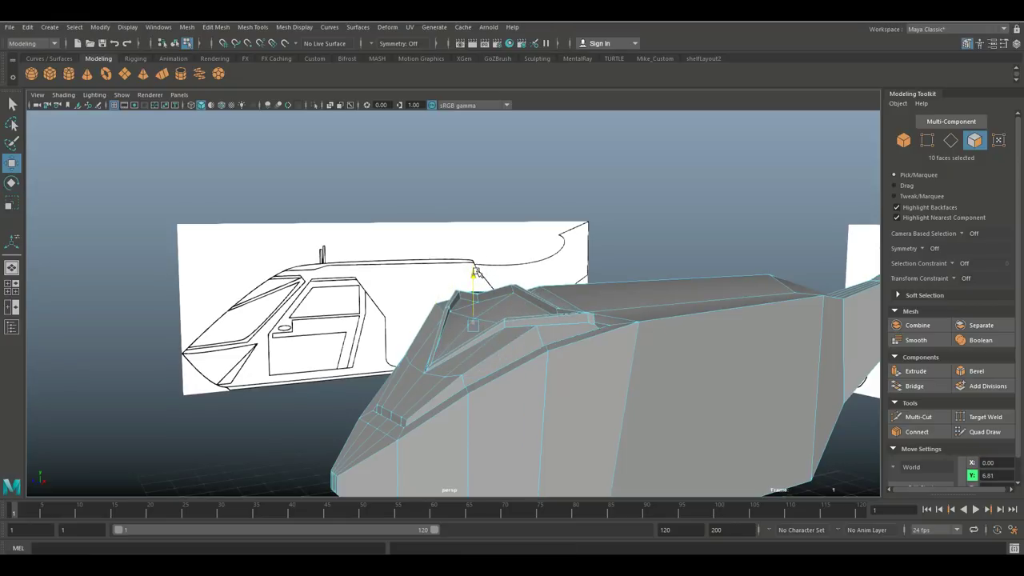
pyautogui.click(638, 200)
pyautogui.scroll(-4, 612, 244)
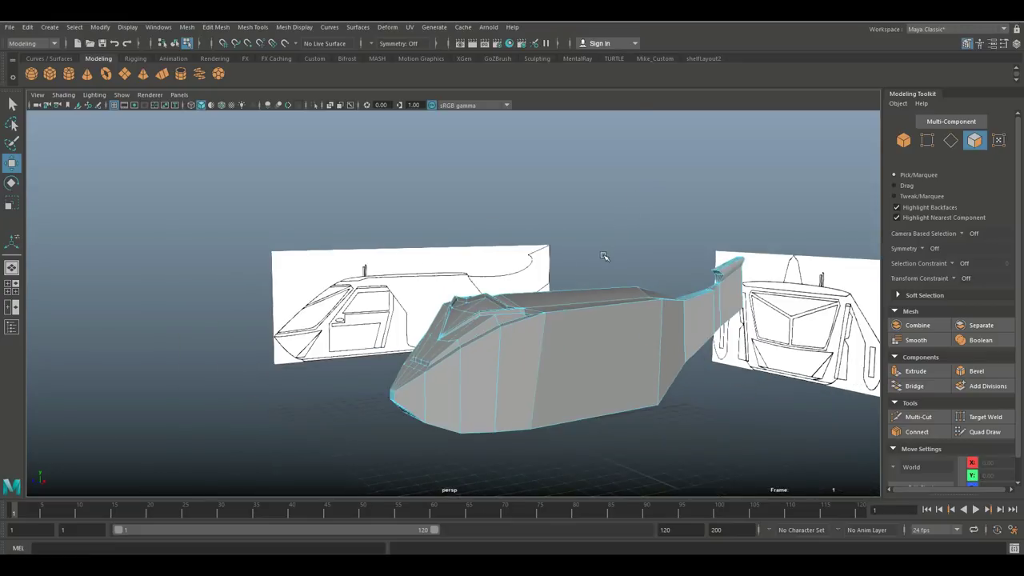
# Select six faces around the nose tip: the two front side panels and the four faces underneath
pyautogui.keyDown('alt'); pyautogui.moveTo(537, 451); pyautogui.dragTo(603, 464); pyautogui.keyUp('alt')
pyautogui.scroll(3, 611, 434)
pyautogui.keyDown('alt'); pyautogui.moveTo(636, 434); pyautogui.dragTo(447, 354); pyautogui.keyUp('alt')
pyautogui.keyDown('alt'); pyautogui.moveTo(478, 387); pyautogui.dragTo(595, 391, button='middle'); pyautogui.keyUp('alt')
pyautogui.scroll(3, 594, 390)
pyautogui.keyDown('alt'); pyautogui.moveTo(563, 401); pyautogui.dragTo(532, 353); pyautogui.keyUp('alt')
pyautogui.scroll(1, 584, 384)
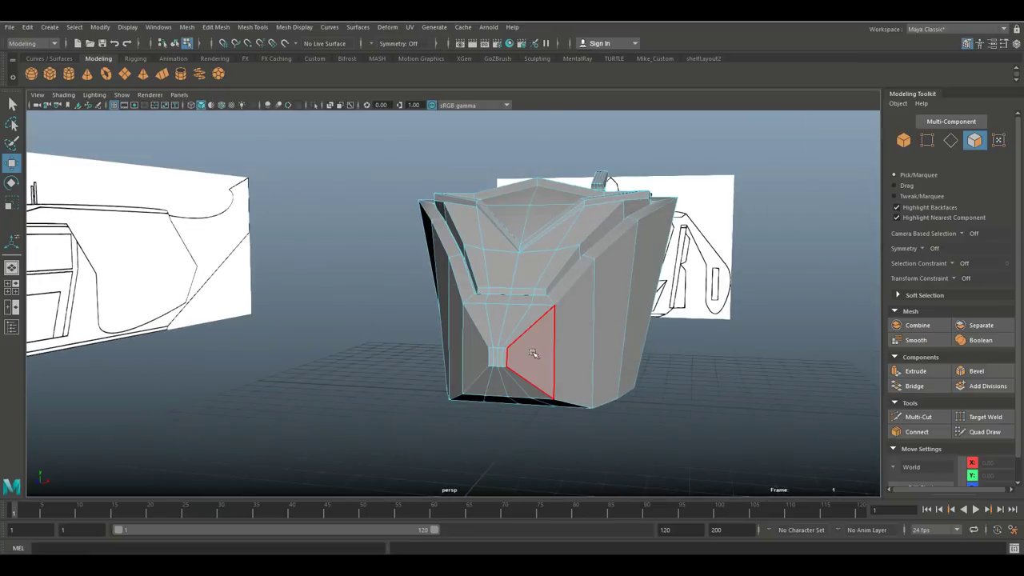
pyautogui.click(537, 346)
pyautogui.keyDown('shift'); pyautogui.click(474, 354); pyautogui.keyUp('shift')
pyautogui.keyDown('shift'); pyautogui.click(481, 387); pyautogui.keyUp('shift')
pyautogui.keyDown('shift'); pyautogui.click(496, 391); pyautogui.keyUp('shift')
pyautogui.keyDown('shift'); pyautogui.click(516, 390); pyautogui.keyUp('shift')
pyautogui.keyDown('shift'); pyautogui.click(537, 391); pyautogui.keyUp('shift')
# Extrude the selected nose faces slightly forward, adjust their scale, and check them against the reference views
pyautogui.keyDown('alt'); pyautogui.moveTo(581, 432); pyautogui.dragTo(426, 387); pyautogui.keyUp('alt')
pyautogui.hotkey('ctrl', 'e')
pyautogui.press('w')
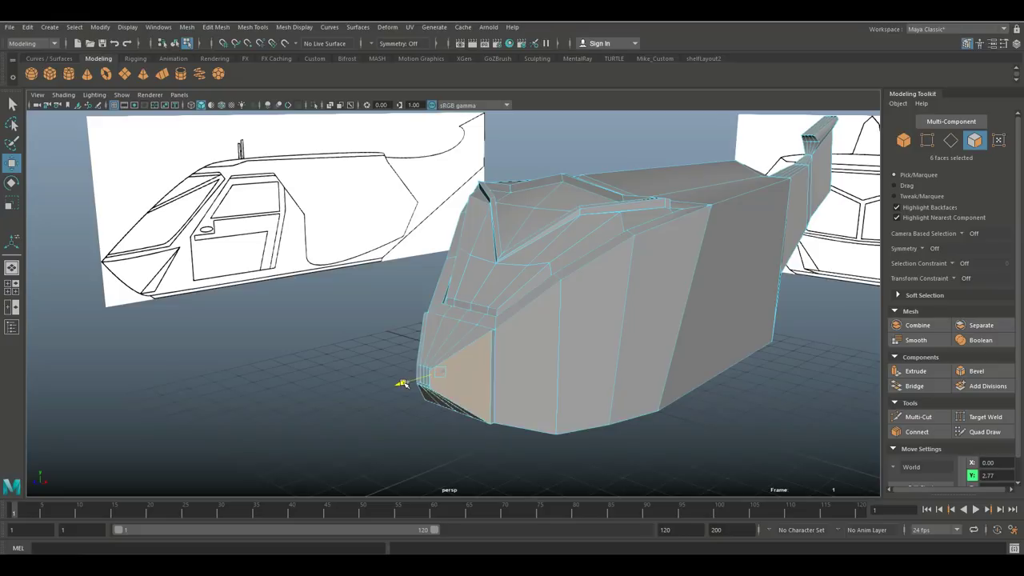
pyautogui.keyDown('alt'); pyautogui.moveTo(405, 389); pyautogui.dragTo(428, 426); pyautogui.keyUp('alt')
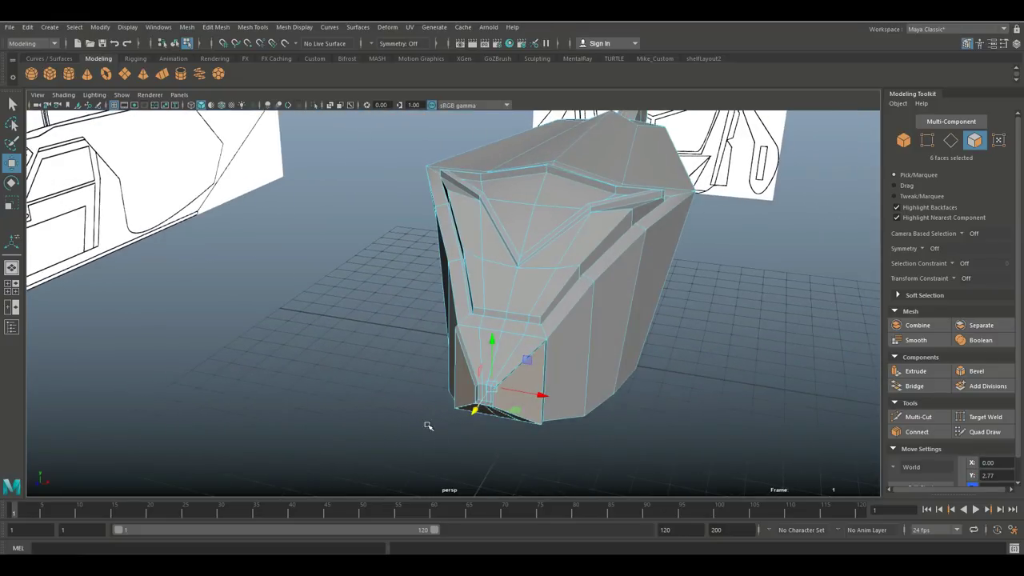
pyautogui.press('r')
pyautogui.moveTo(495, 387); pyautogui.dragTo(500, 389)
pyautogui.press('space')
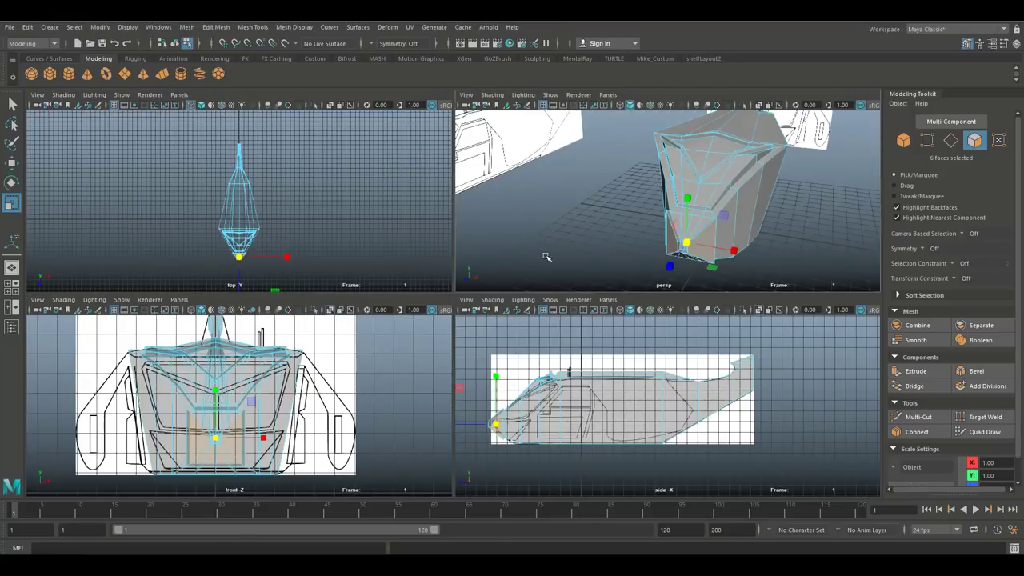
pyautogui.press('space')
# Extrude the two side faces at the rear of the body, just ahead of the tail boom, with a thickness of 1
pyautogui.keyDown('alt'); pyautogui.moveTo(413, 348); pyautogui.dragTo(395, 413); pyautogui.keyUp('alt')
pyautogui.click(297, 377)
pyautogui.scroll(-3, 304, 383)
pyautogui.scroll(3, 309, 390)
pyautogui.click(375, 305)
pyautogui.keyDown('alt'); pyautogui.moveTo(375, 305); pyautogui.dragTo(449, 308); pyautogui.keyUp('alt')
pyautogui.keyDown('shift'); pyautogui.click(456, 294); pyautogui.keyUp('shift')
pyautogui.keyDown('alt'); pyautogui.moveTo(469, 385); pyautogui.dragTo(567, 400); pyautogui.keyUp('alt')
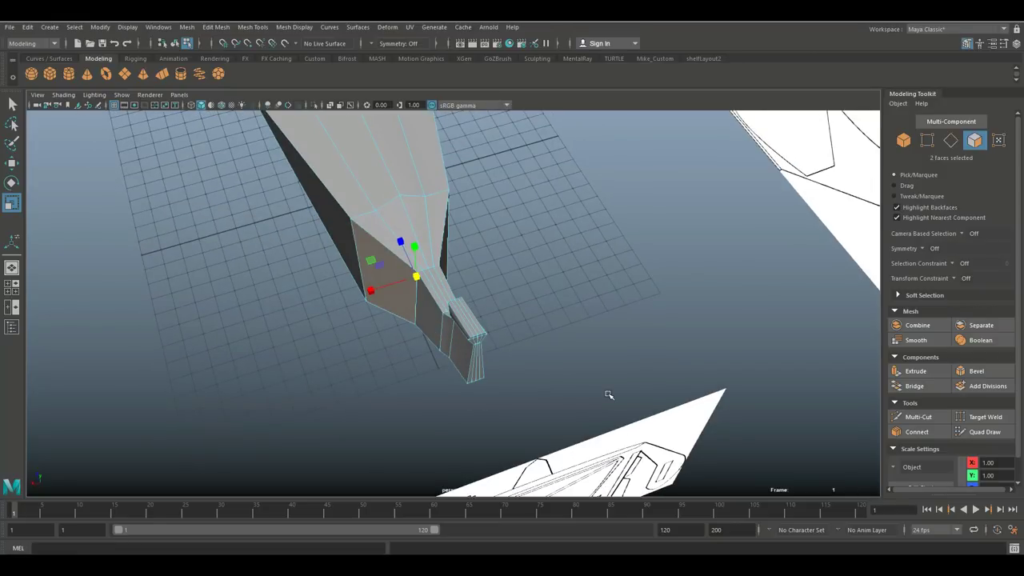
pyautogui.hotkey('ctrl', 'e')
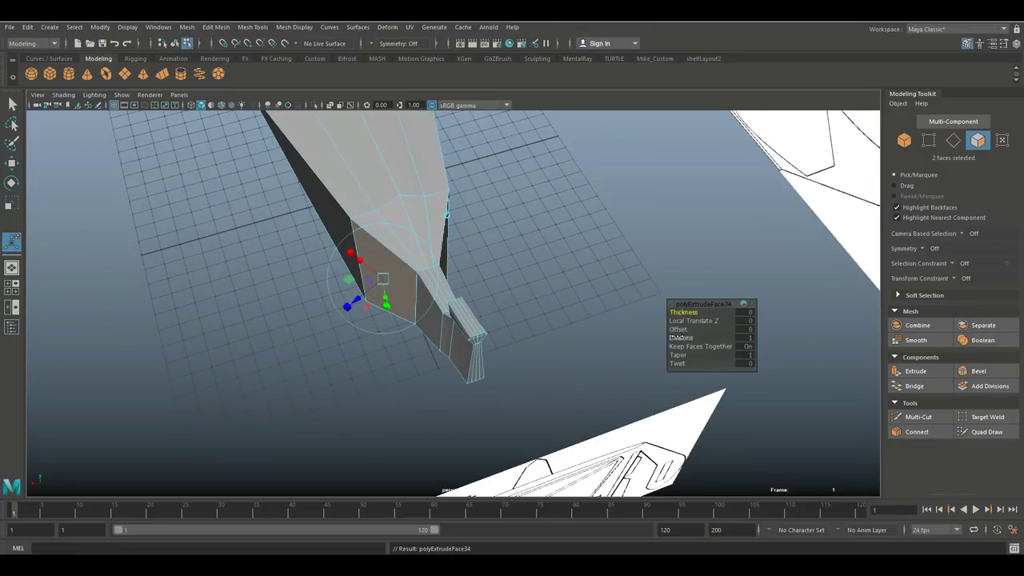
pyautogui.moveTo(690, 312); pyautogui.dragTo(693, 312)
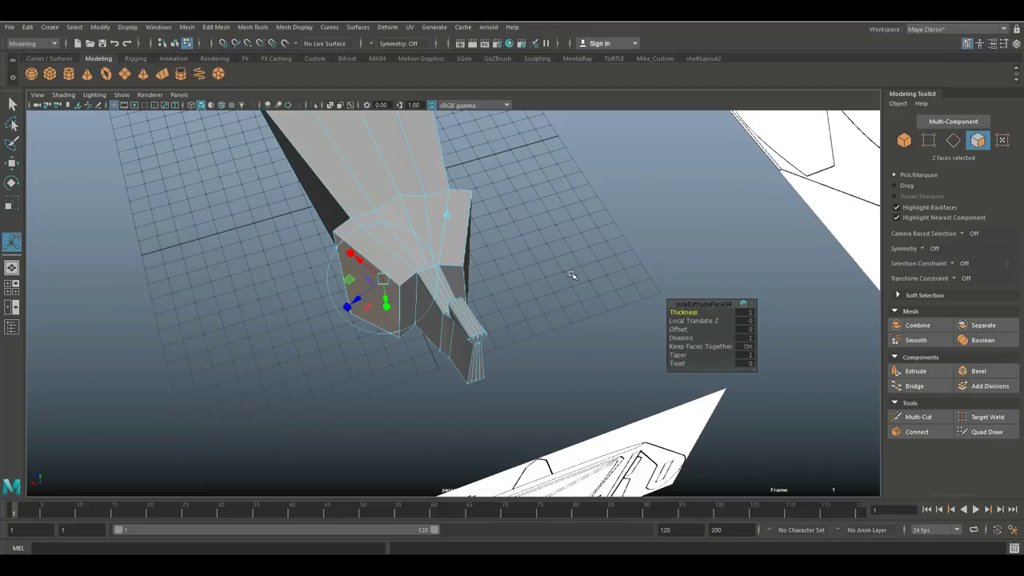
# Select both rear side faces ahead of the tail boom and inset them by extruding with an offset of 0.5
pyautogui.click(571, 274)
pyautogui.keyDown('alt'); pyautogui.moveTo(528, 313); pyautogui.dragTo(596, 292); pyautogui.keyUp('alt')
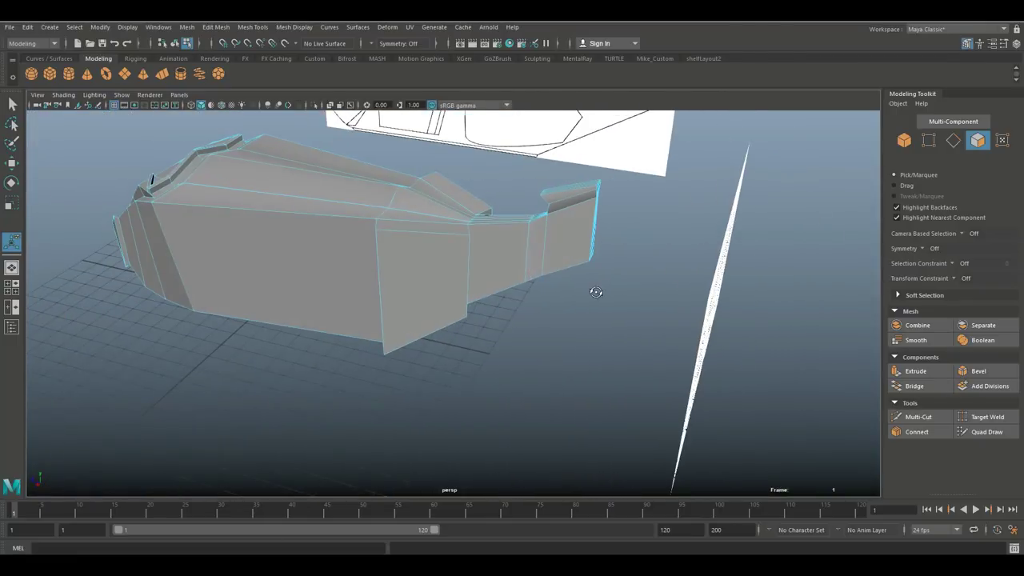
pyautogui.click(441, 278)
pyautogui.keyDown('alt'); pyautogui.moveTo(457, 367); pyautogui.dragTo(354, 381); pyautogui.keyUp('alt')
pyautogui.keyDown('shift'); pyautogui.click(470, 276); pyautogui.keyUp('shift')
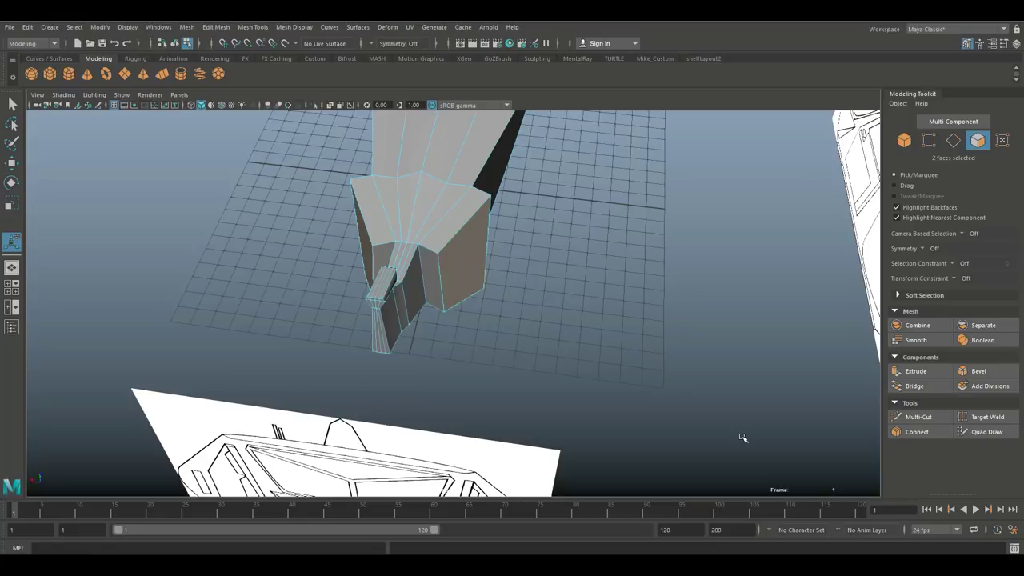
pyautogui.hotkey('ctrl', 'e')
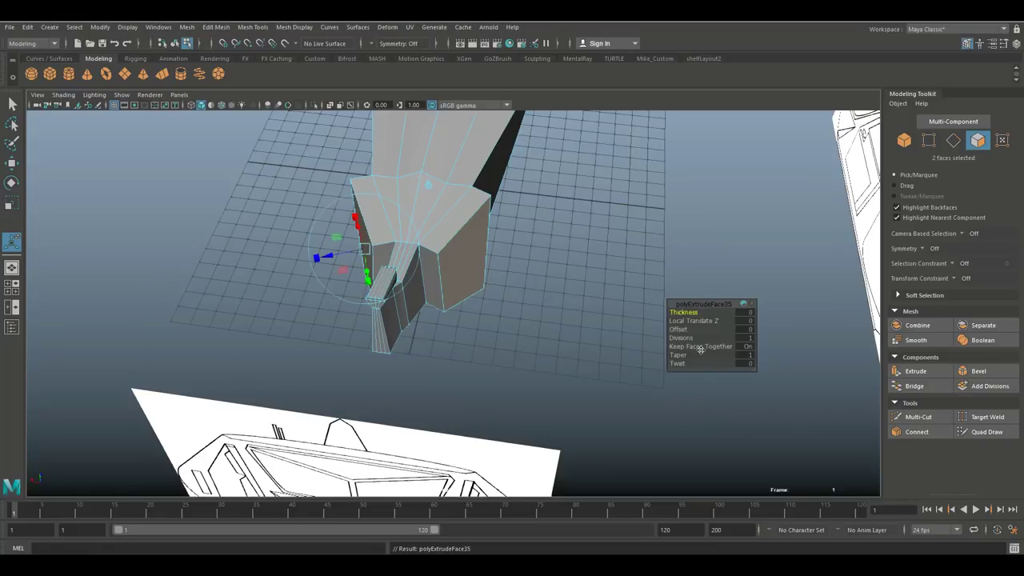
pyautogui.click(680, 330)
pyautogui.moveTo(680, 329); pyautogui.dragTo(687, 329)
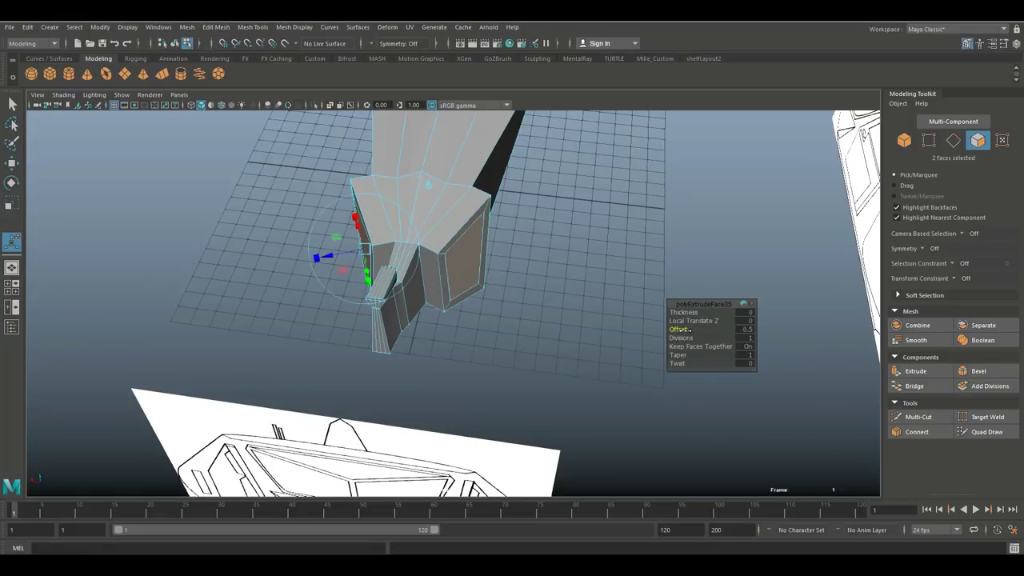
# Extrude the two inset rear side faces inward with a thickness of -0.5
pyautogui.hotkey('ctrl', 'e')
pyautogui.moveTo(684, 312); pyautogui.dragTo(678, 312)
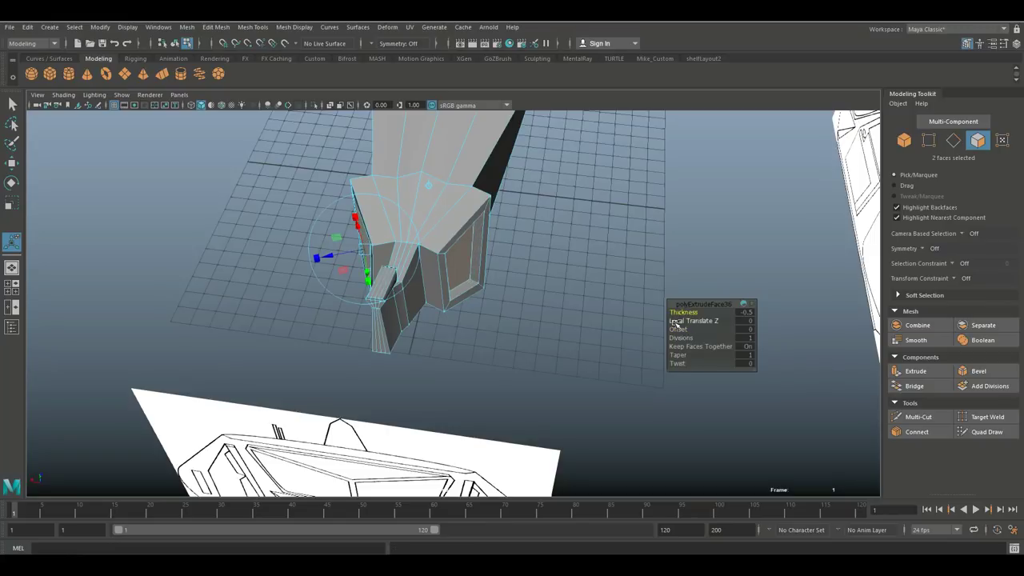
pyautogui.click(448, 350)
# Examine the whole helicopter body against the reference images from the side and front
pyautogui.press('a')
pyautogui.scroll(-3, 509, 360)
pyautogui.keyDown('alt'); pyautogui.moveTo(229, 318); pyautogui.dragTo(426, 402); pyautogui.keyUp('alt')
pyautogui.scroll(3, 463, 417)
pyautogui.keyDown('alt'); pyautogui.moveTo(459, 421); pyautogui.dragTo(575, 406, button='middle'); pyautogui.keyUp('alt')
pyautogui.scroll(-2, 582, 429)
pyautogui.keyDown('alt'); pyautogui.moveTo(528, 408); pyautogui.dragTo(503, 423); pyautogui.keyUp('alt')
pyautogui.scroll(2, 589, 441)
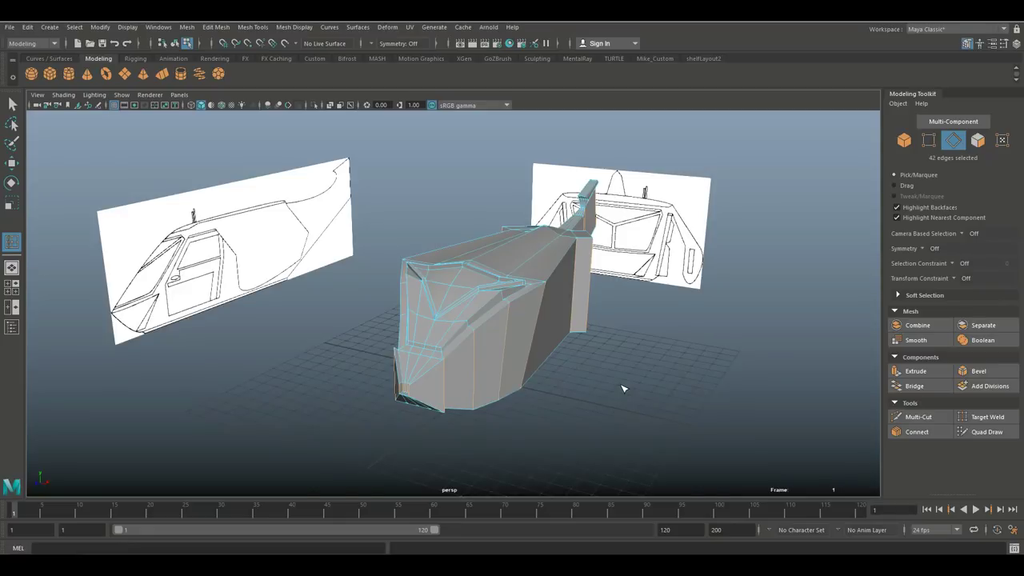
pyautogui.scroll(2, 623, 388)
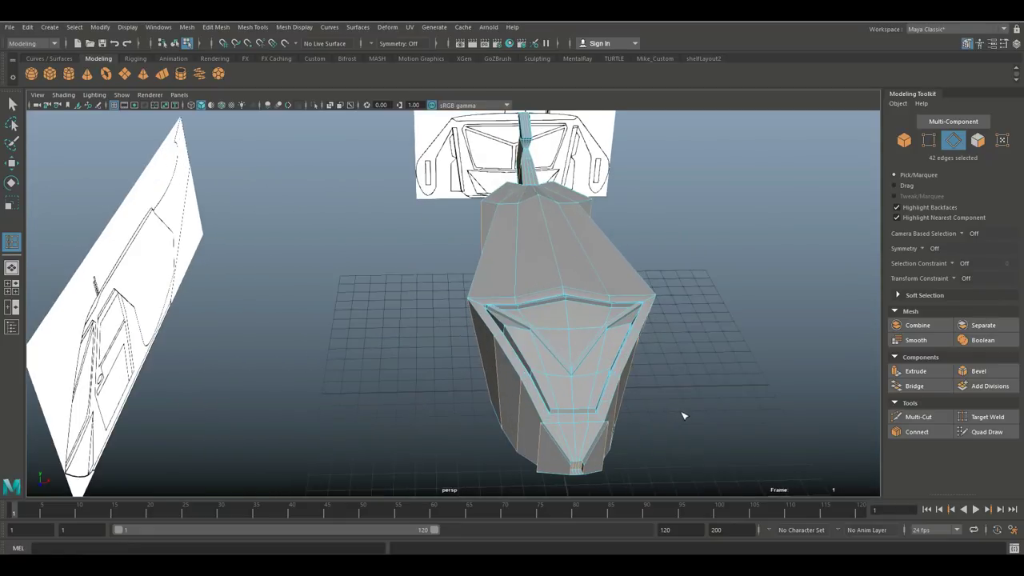
pyautogui.keyDown('alt'); pyautogui.moveTo(683, 416); pyautogui.dragTo(565, 374, button='middle'); pyautogui.keyUp('alt')
# Extrude the four roof faces behind the windshield and raise them slightly above the body
pyautogui.moveTo(549, 259); pyautogui.dragTo(551, 276, button='right')
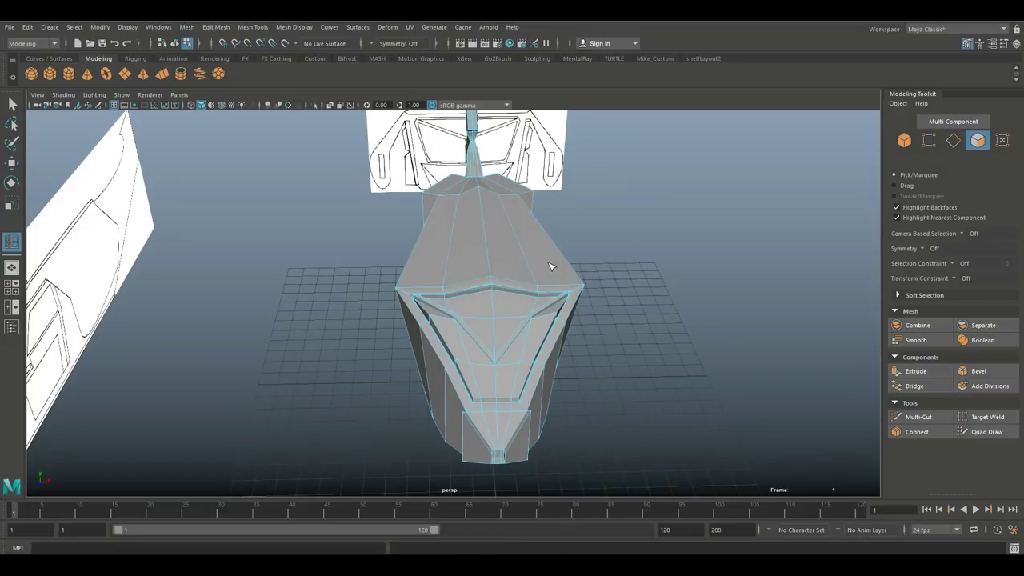
pyautogui.press('q')
pyautogui.click(539, 264)
pyautogui.keyDown('shift'); pyautogui.click(505, 262); pyautogui.keyUp('shift')
pyautogui.keyDown('shift'); pyautogui.click(458, 263); pyautogui.keyUp('shift')
pyautogui.keyDown('shift'); pyautogui.click(460, 264); pyautogui.keyUp('shift')
pyautogui.hotkey('ctrl', 'e')
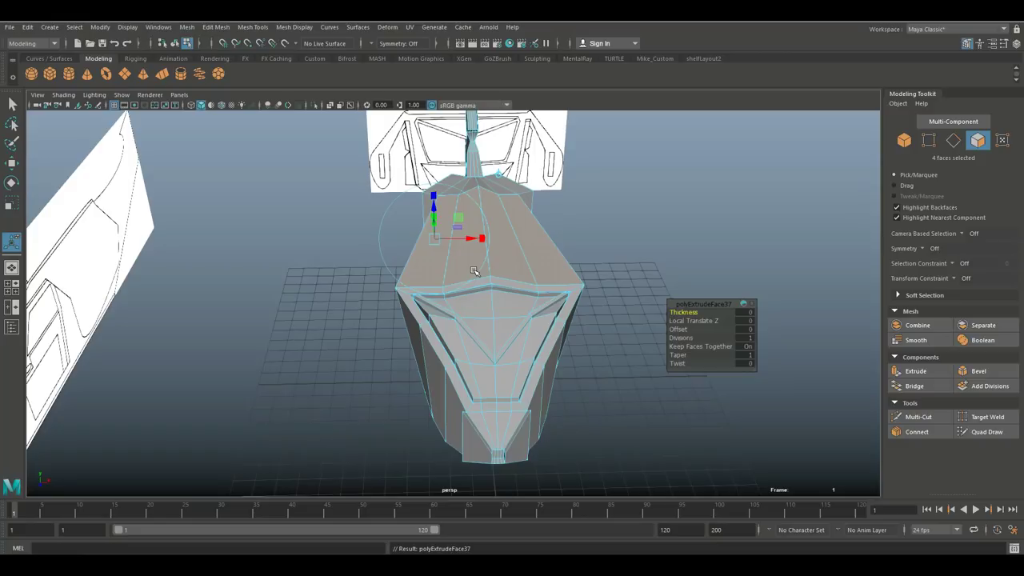
pyautogui.press('w')
pyautogui.moveTo(483, 192); pyautogui.dragTo(483, 171)
pyautogui.keyDown('alt'); pyautogui.moveTo(592, 327); pyautogui.dragTo(473, 313); pyautogui.keyUp('alt')
pyautogui.keyDown('alt'); pyautogui.moveTo(471, 328); pyautogui.dragTo(469, 355, button='middle'); pyautogui.keyUp('alt')
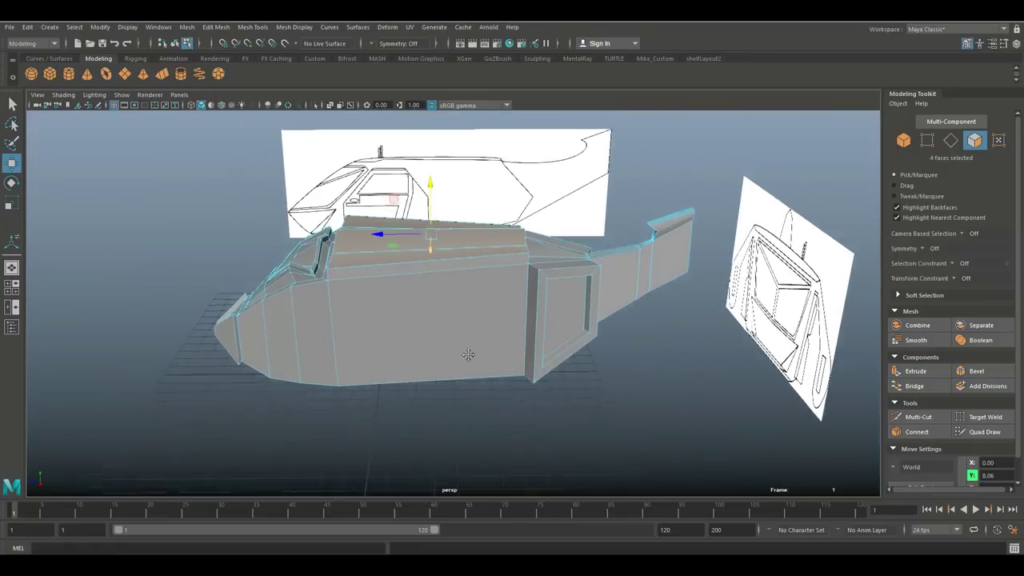
# Insert a vertical edge loop around the main body, about a third of the way back along the large side panel
pyautogui.scroll(-4, 480, 404)
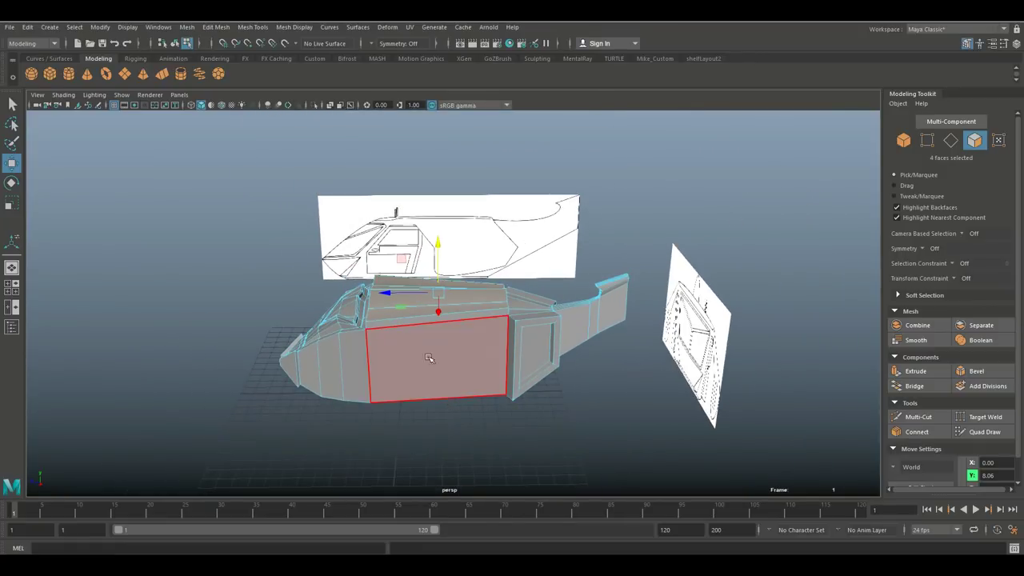
pyautogui.click(301, 28)
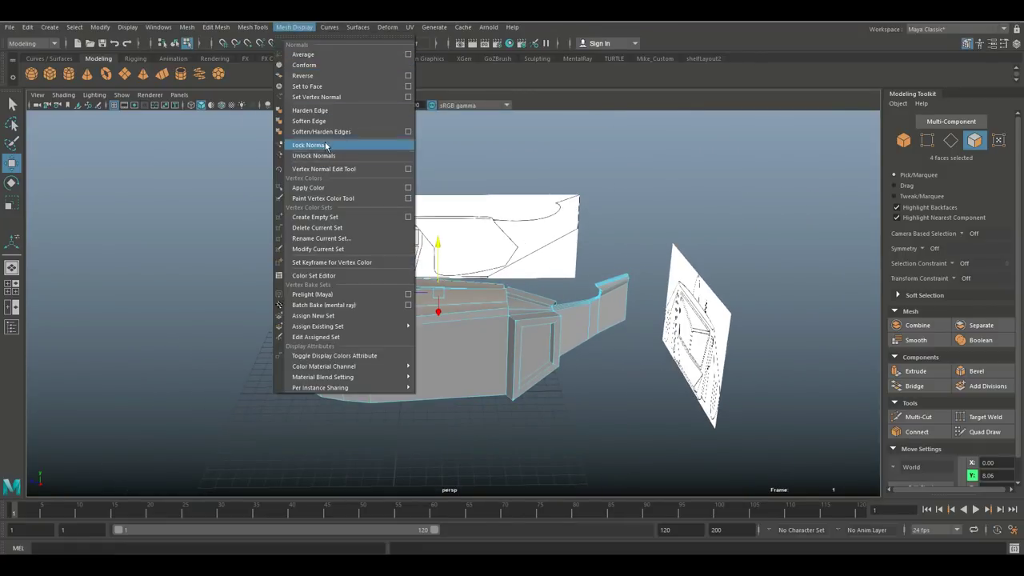
pyautogui.moveTo(252, 28)
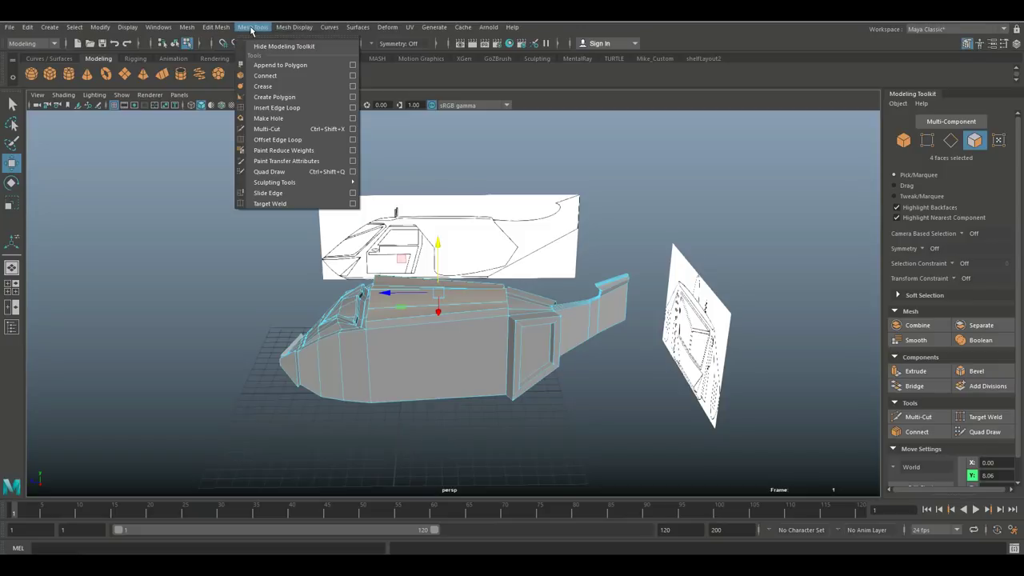
pyautogui.click(352, 109)
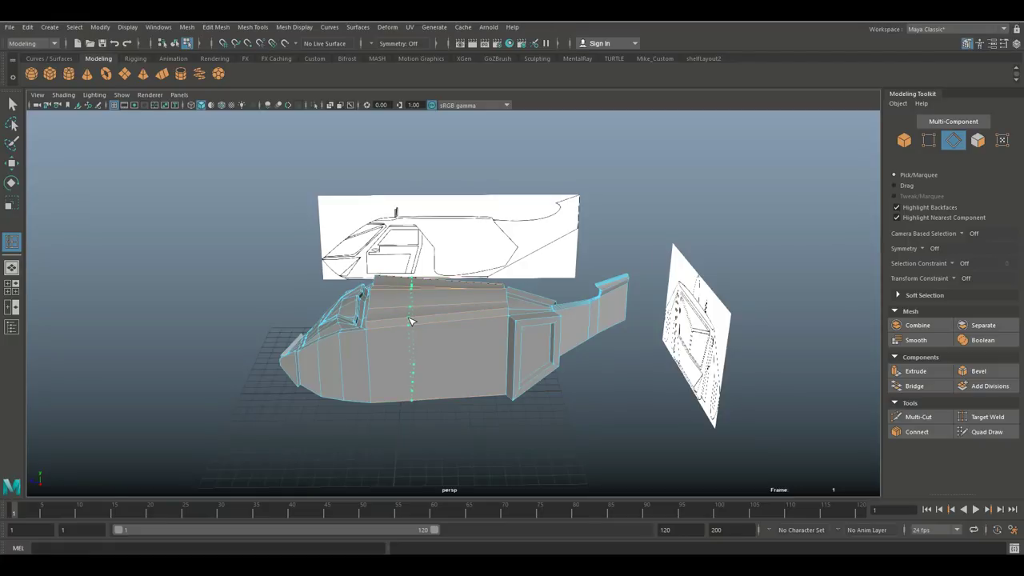
pyautogui.click(410, 321)
pyautogui.press('q')
pyautogui.scroll(3, 415, 336)
pyautogui.keyDown('alt'); pyautogui.moveTo(425, 372); pyautogui.dragTo(389, 327); pyautogui.keyUp('alt')
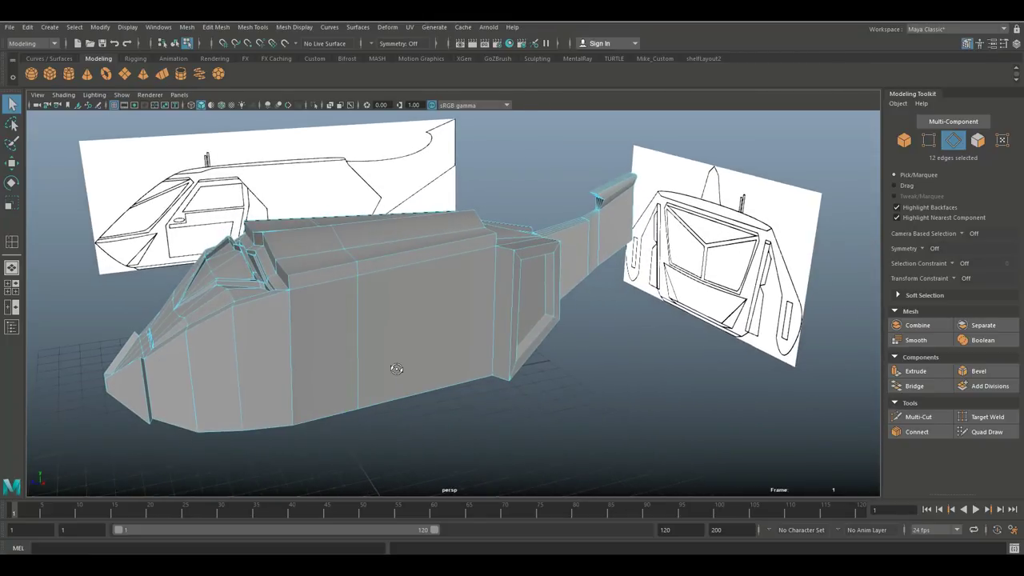
# Extrude the narrow upper side face behind the new edge loop outward to form a flat wing stub
pyautogui.moveTo(401, 258); pyautogui.dragTo(400, 286, button='right')
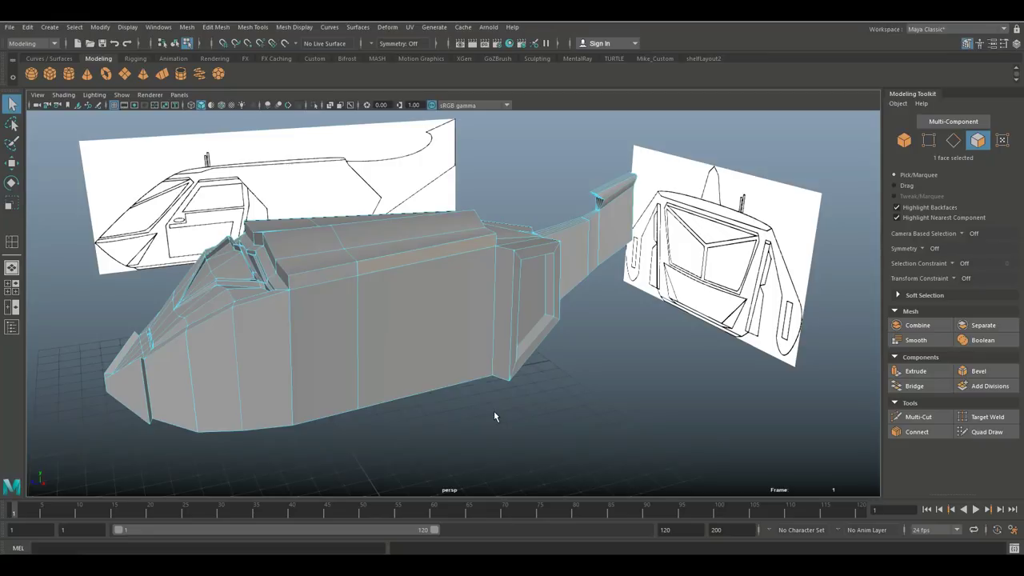
pyautogui.hotkey('ctrl', 'e')
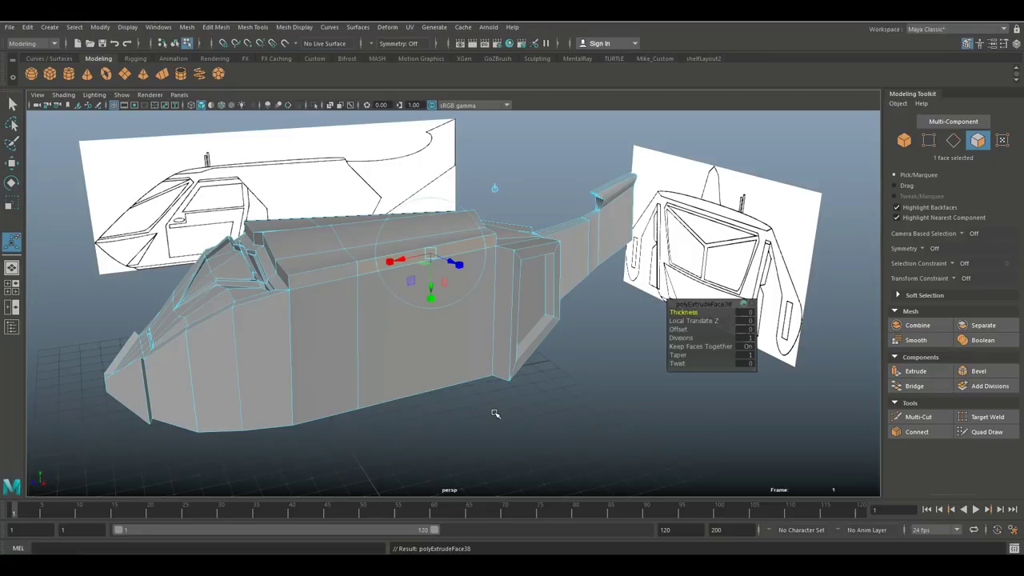
pyautogui.press('w')
pyautogui.scroll(-3, 497, 408)
pyautogui.scroll(4, 488, 400)
pyautogui.keyDown('alt'); pyautogui.moveTo(453, 389); pyautogui.dragTo(615, 166); pyautogui.keyUp('alt')
pyautogui.scroll(-3, 671, 271)
pyautogui.keyDown('alt'); pyautogui.moveTo(666, 298); pyautogui.dragTo(651, 384, button='middle'); pyautogui.keyUp('alt')
pyautogui.scroll(3, 652, 384)
pyautogui.keyDown('alt'); pyautogui.moveTo(624, 403); pyautogui.dragTo(530, 430); pyautogui.keyUp('alt')
pyautogui.click(600, 454)
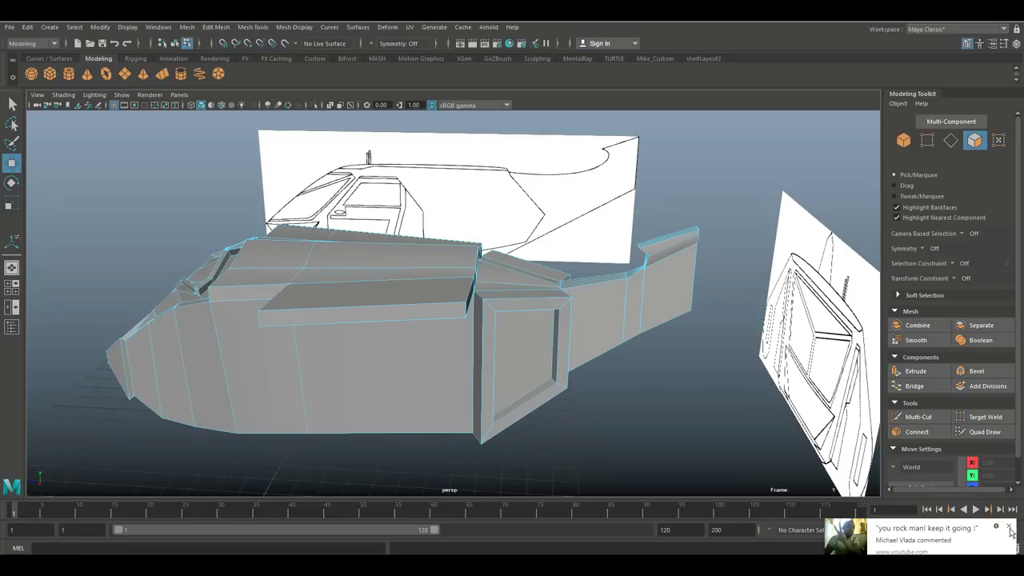
pyautogui.click(1009, 526)
# Insert an edge loop across the wing stub and body, splitting the stub's outer face into front and rear parts
pyautogui.click(265, 27)
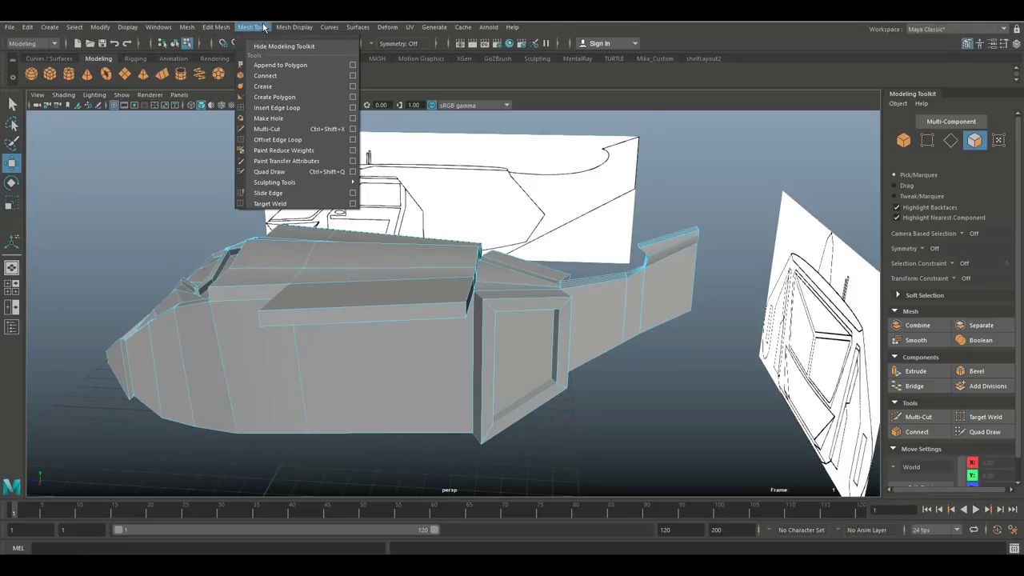
pyautogui.click(320, 108)
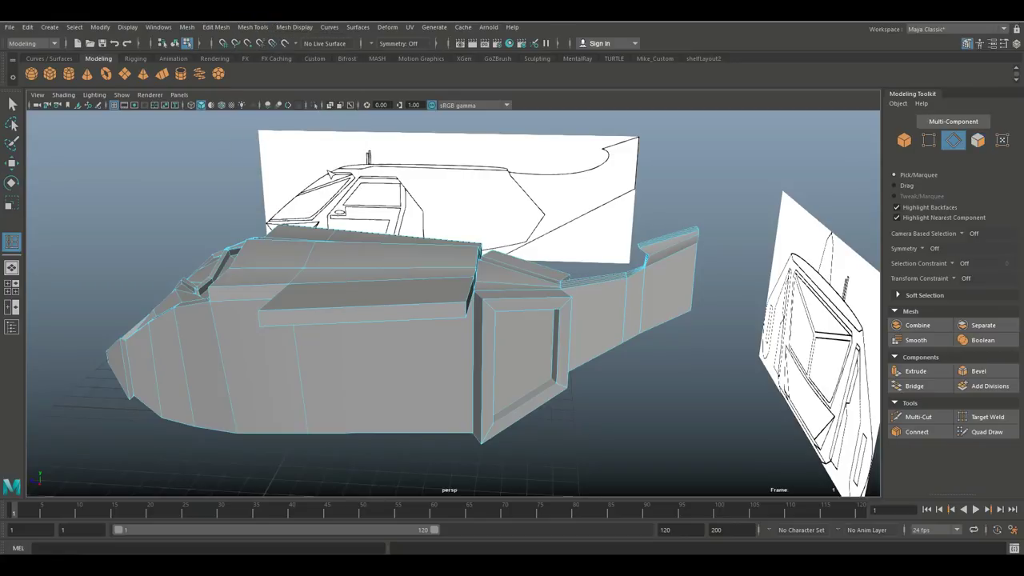
pyautogui.click(339, 309)
pyautogui.keyDown('alt'); pyautogui.moveTo(337, 345); pyautogui.dragTo(353, 352); pyautogui.keyUp('alt')
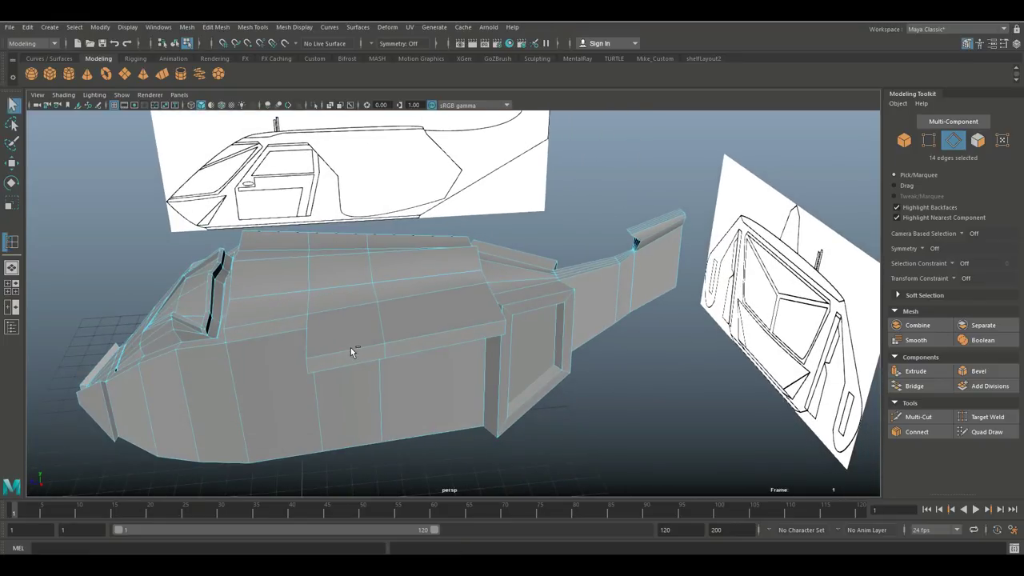
# Extrude the rear part of the wing stub's outer face outward to X 8.84
pyautogui.moveTo(409, 344); pyautogui.dragTo(429, 346, button='right')
pyautogui.click(429, 346)
pyautogui.hotkey('ctrl', 'e')
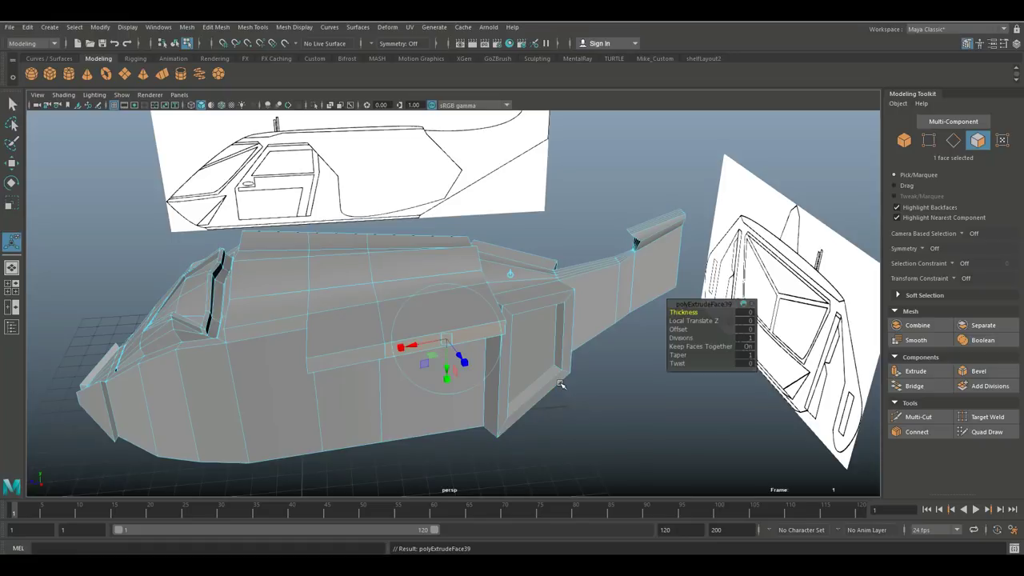
pyautogui.keyDown('alt'); pyautogui.moveTo(539, 383); pyautogui.dragTo(627, 366); pyautogui.keyUp('alt')
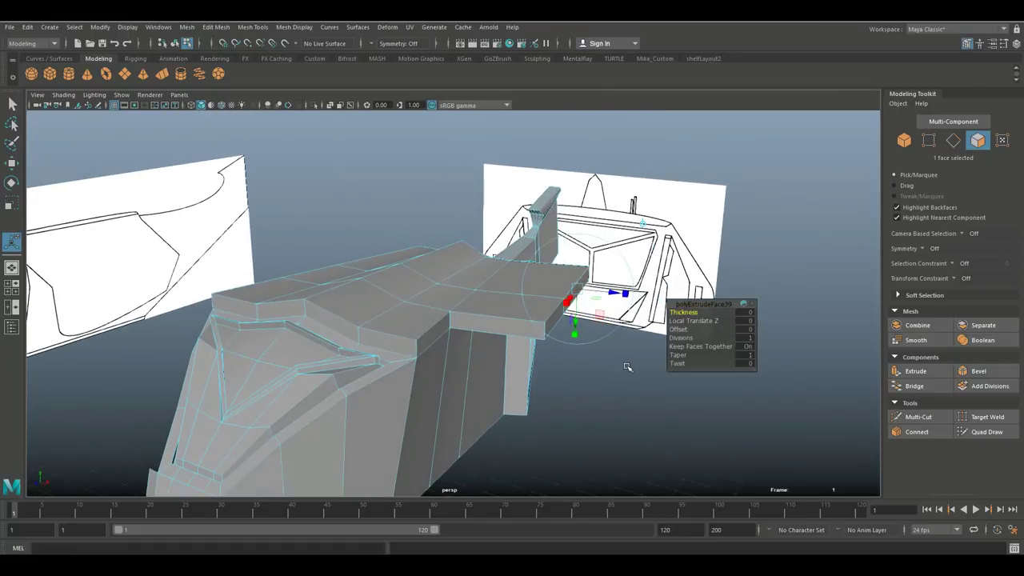
pyautogui.press('w')
pyautogui.moveTo(632, 300); pyautogui.dragTo(705, 306)
pyautogui.keyDown('alt'); pyautogui.moveTo(704, 352); pyautogui.dragTo(596, 371); pyautogui.keyUp('alt')
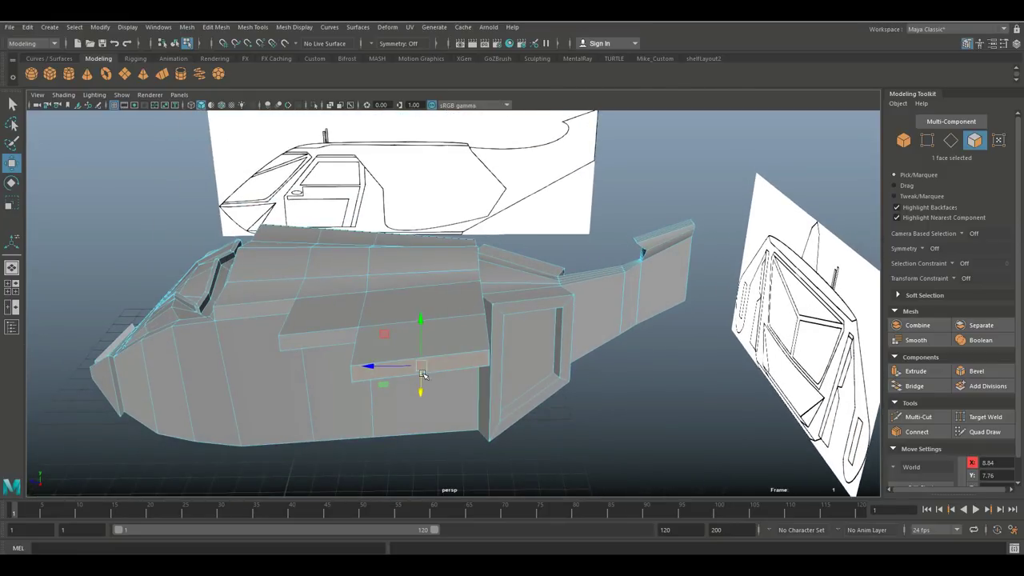
# Shift the extended wing's end face rearward and lower it to about Y 5.59 so the wing slopes down
pyautogui.moveTo(373, 368); pyautogui.dragTo(477, 387)
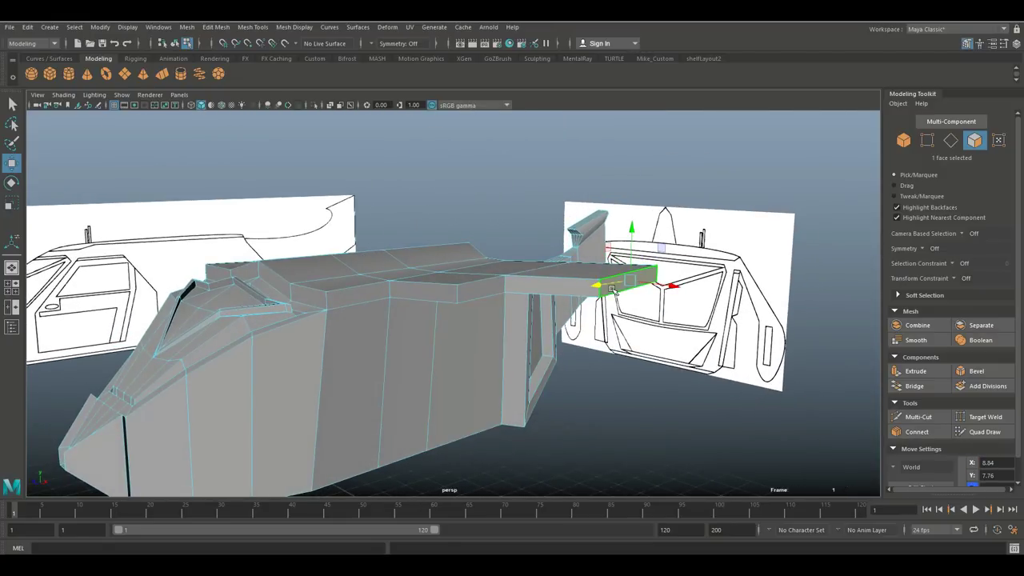
pyautogui.moveTo(631, 230); pyautogui.dragTo(631, 294)
pyautogui.keyDown('alt'); pyautogui.moveTo(501, 368); pyautogui.dragTo(467, 383); pyautogui.keyUp('alt')
pyautogui.keyDown('alt'); pyautogui.moveTo(214, 359); pyautogui.dragTo(264, 373); pyautogui.keyUp('alt')
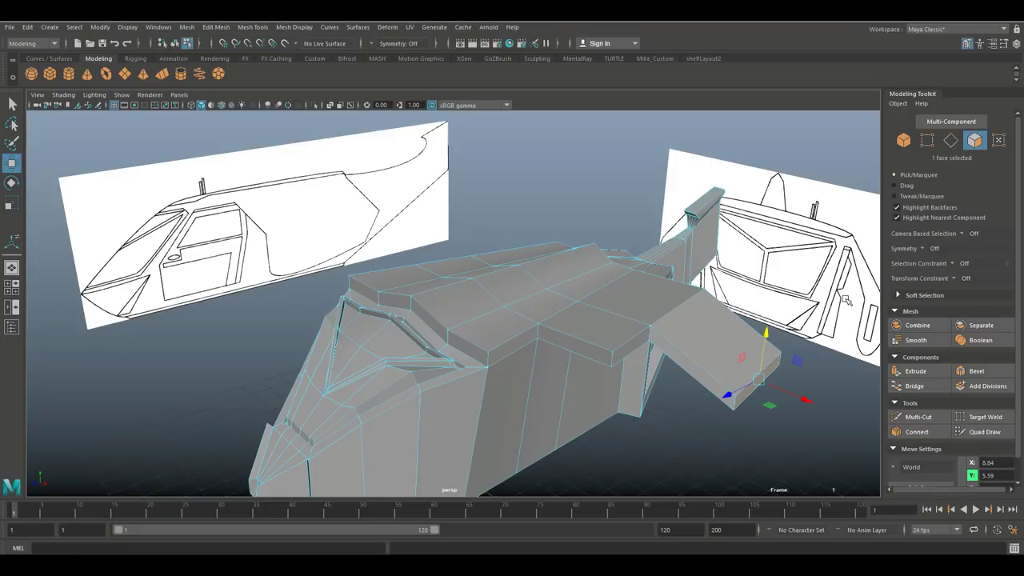
pyautogui.keyDown('alt'); pyautogui.moveTo(678, 356); pyautogui.dragTo(533, 411); pyautogui.keyUp('alt')
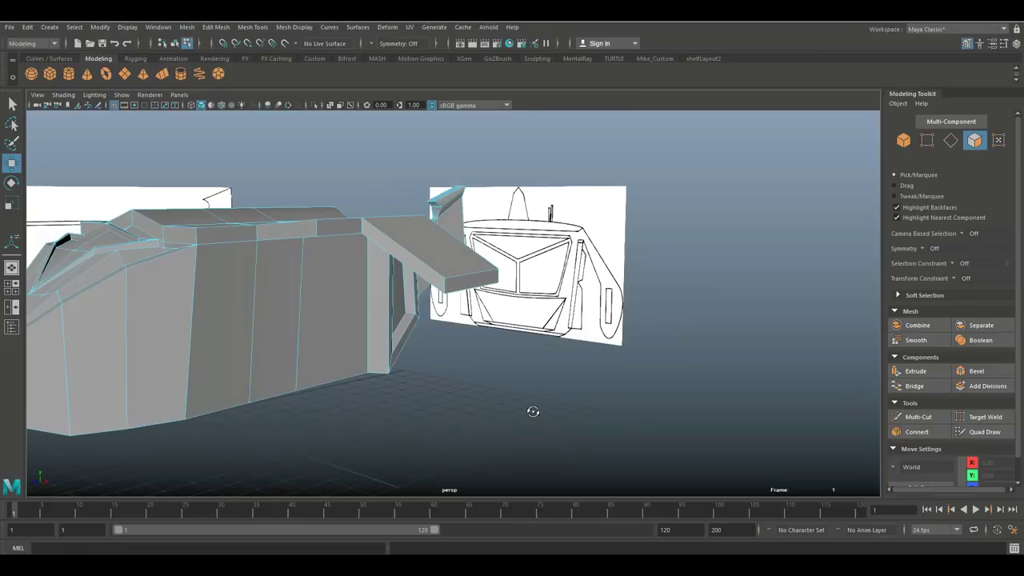
# Insert a lengthwise edge loop near the outer end of the sloping wing section
pyautogui.click(243, 29)
pyautogui.click(313, 118)
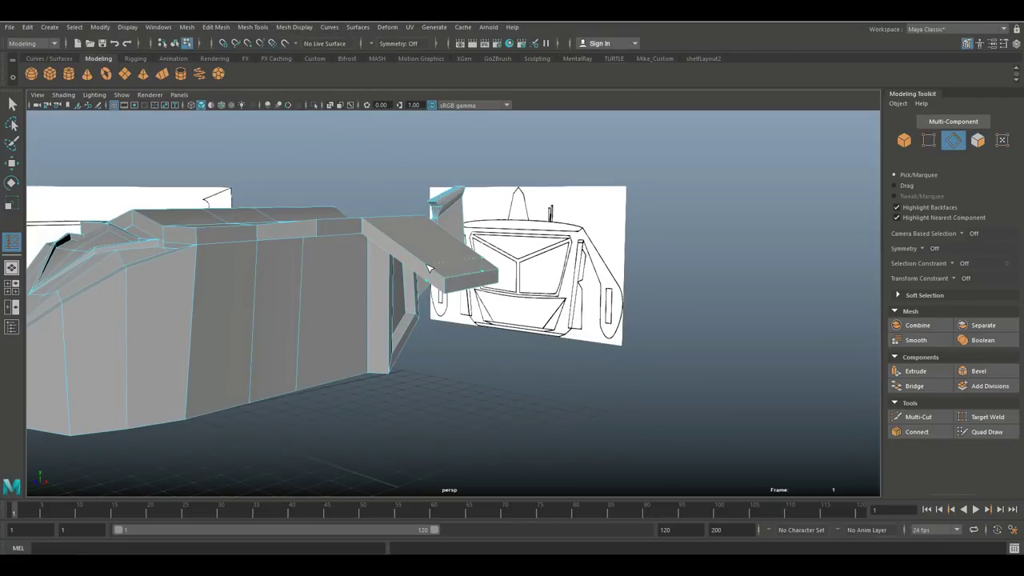
pyautogui.click(421, 261)
pyautogui.keyDown('alt'); pyautogui.moveTo(438, 325); pyautogui.dragTo(432, 237); pyautogui.keyUp('alt')
pyautogui.press('q')
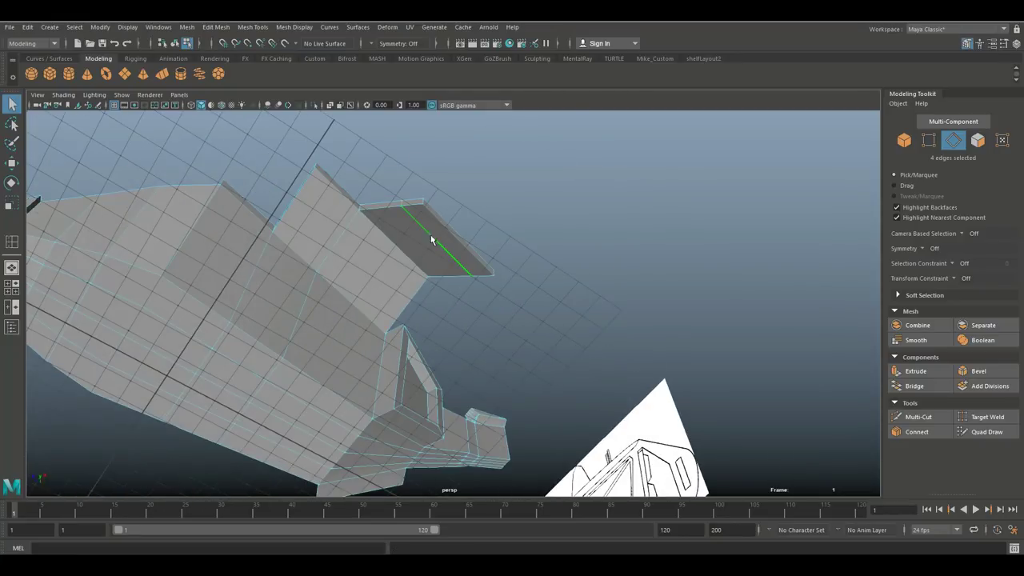
# Extrude the underside face at the wing's tip straight down to Y 2.62 as a hanging pod
pyautogui.rightClick(434, 230)
pyautogui.moveTo(434, 232); pyautogui.dragTo(443, 245, button='right')
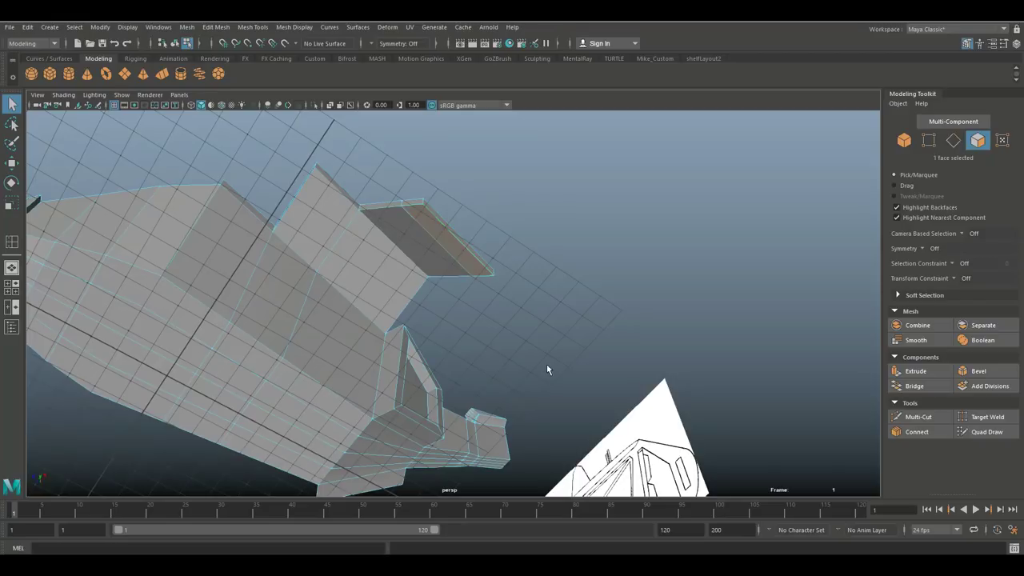
pyautogui.hotkey('ctrl', 'e')
pyautogui.keyDown('alt'); pyautogui.moveTo(569, 367); pyautogui.dragTo(599, 447); pyautogui.keyUp('alt')
pyautogui.press('w')
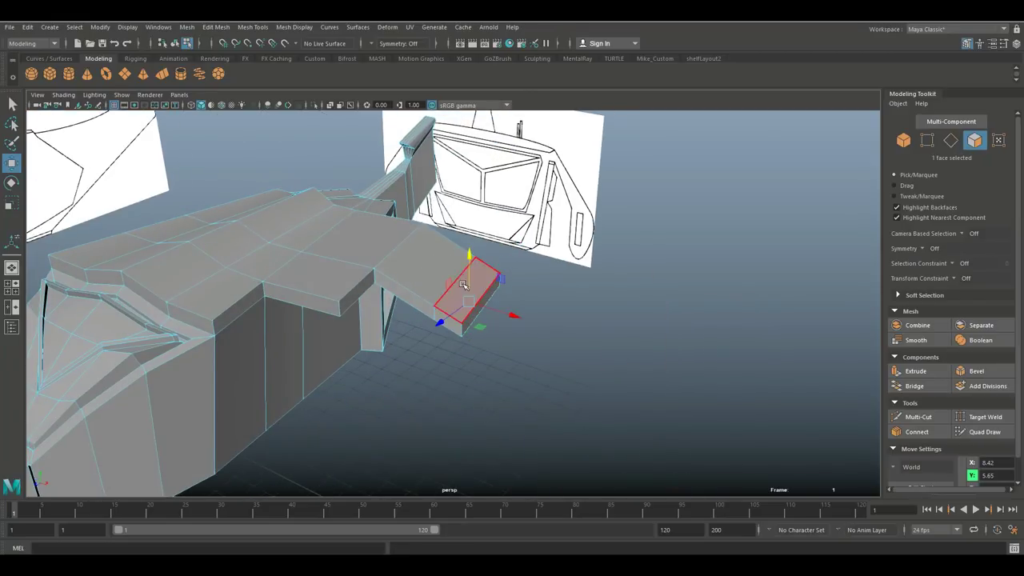
pyautogui.moveTo(470, 256); pyautogui.dragTo(446, 334)
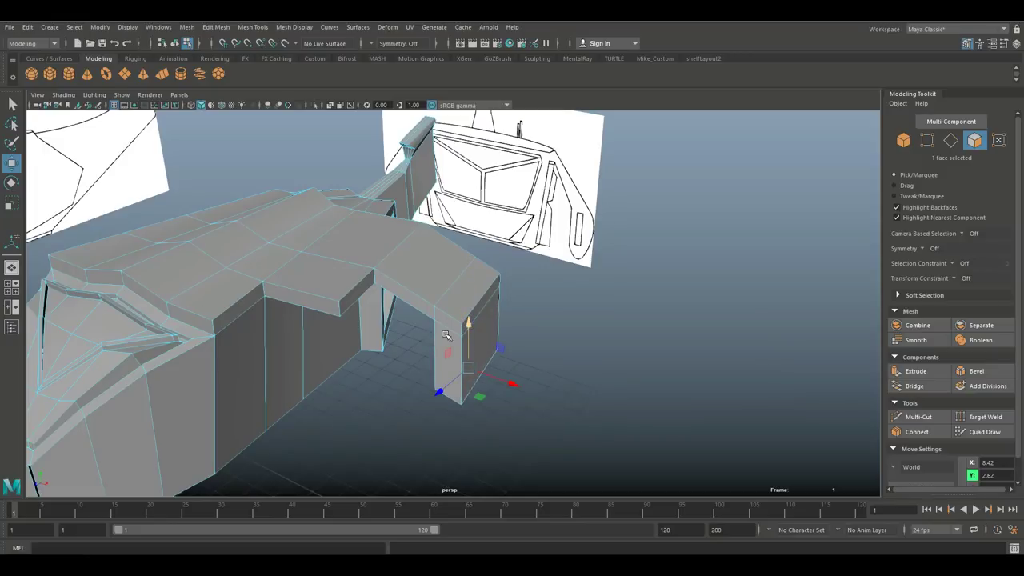
# In the front view, move the outer wing and pod vertices inward and down to fit the side pod in the reference
pyautogui.click(10, 289)
pyautogui.press('space')
pyautogui.keyDown('alt'); pyautogui.moveTo(501, 374); pyautogui.dragTo(377, 431, button='middle'); pyautogui.keyUp('alt')
pyautogui.scroll(-1, 456, 416)
pyautogui.moveTo(488, 403)
pyautogui.keyDown('alt'); pyautogui.mouseDown(button='middle')
pyautogui.moveTo(475, 404)
pyautogui.moveTo(482, 390)
pyautogui.mouseUp(button='middle'); pyautogui.keyUp('alt')
pyautogui.moveTo(583, 281); pyautogui.dragTo(636, 310, button='right')
pyautogui.moveTo(717, 258); pyautogui.dragTo(470, 452)
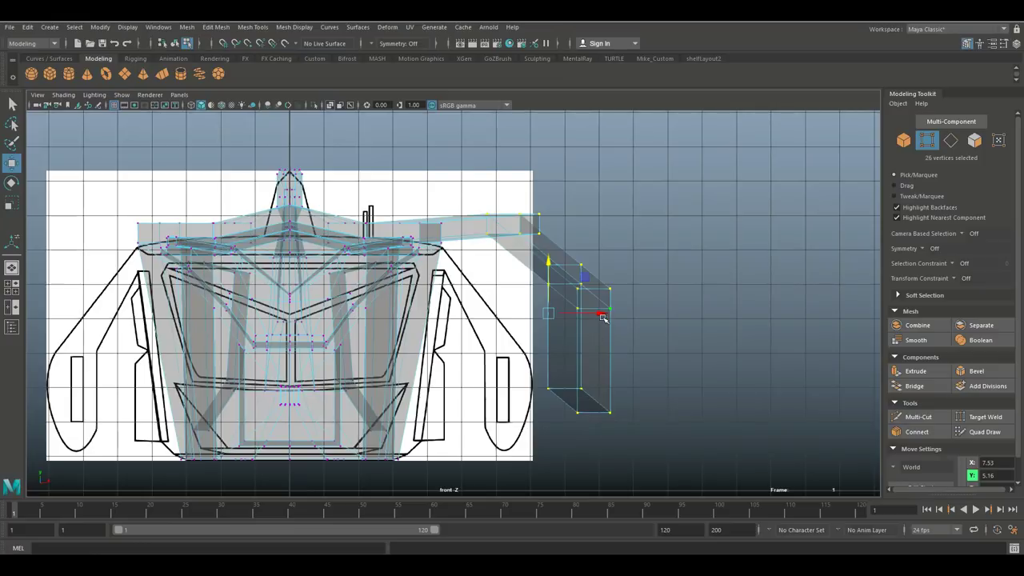
pyautogui.moveTo(604, 313); pyautogui.dragTo(564, 328)
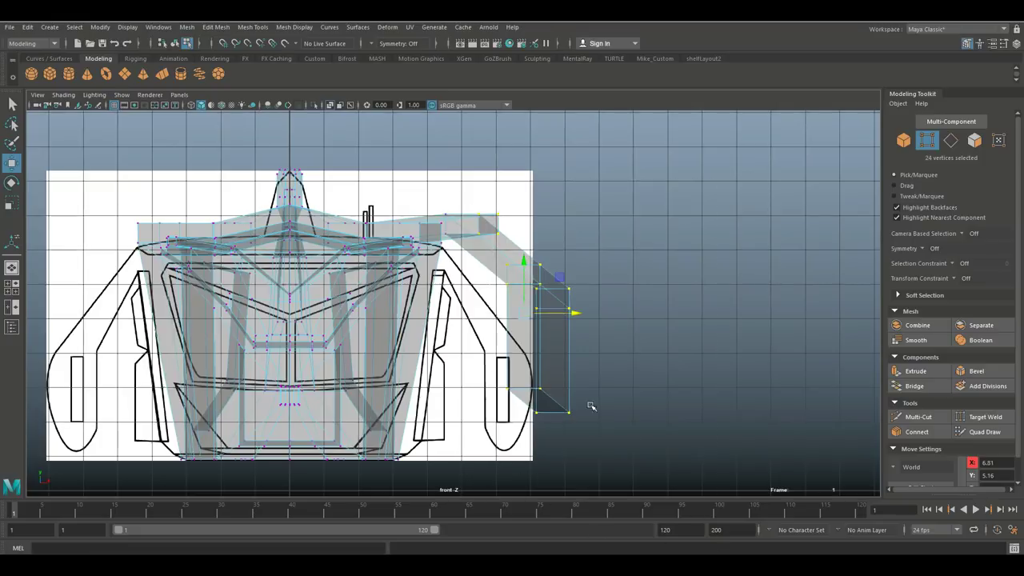
pyautogui.moveTo(530, 318); pyautogui.dragTo(499, 374)
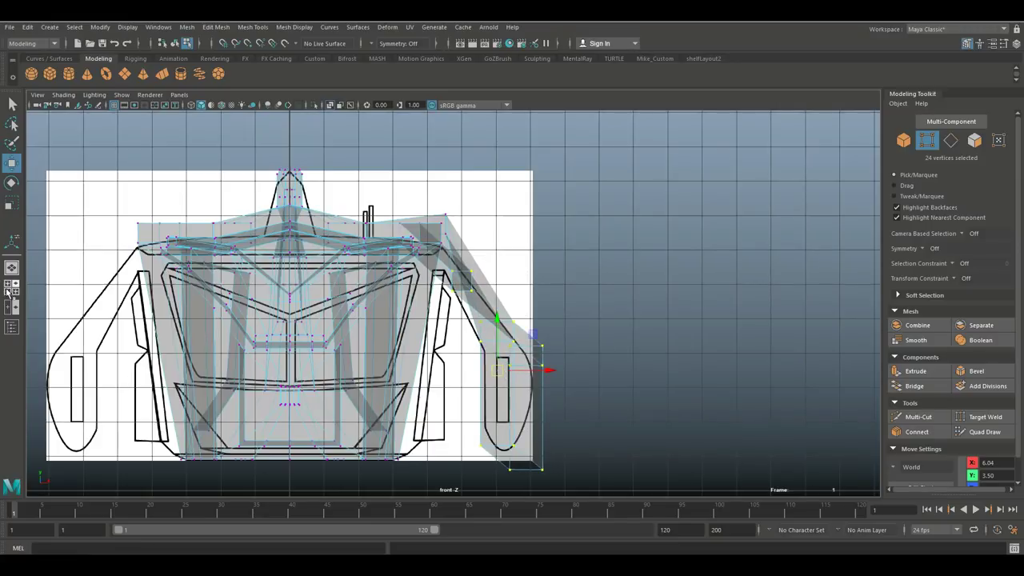
# Lower the edge at the wing's upper bend so the wing slopes more evenly from the roof down to the pod
pyautogui.click(8, 292)
pyautogui.press('space')
pyautogui.keyDown('alt'); pyautogui.moveTo(604, 355); pyautogui.dragTo(483, 284); pyautogui.keyUp('alt')
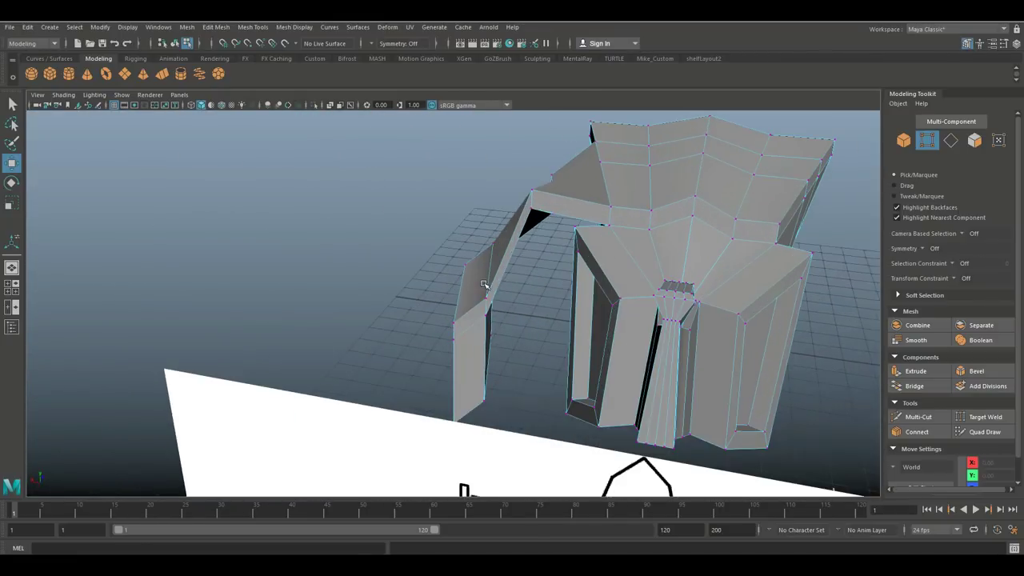
pyautogui.rightClick(532, 204)
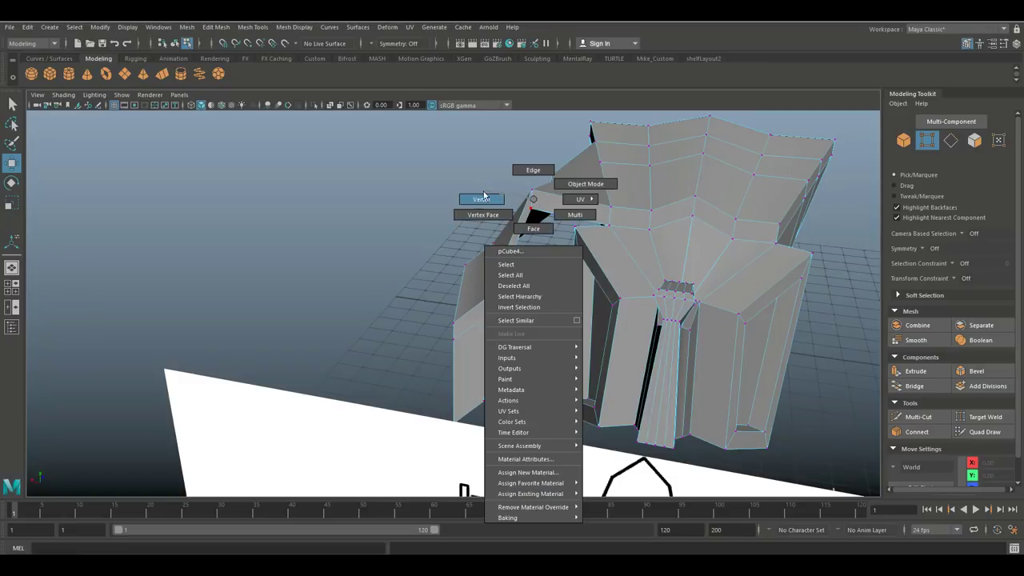
pyautogui.click(533, 169)
pyautogui.click(534, 205)
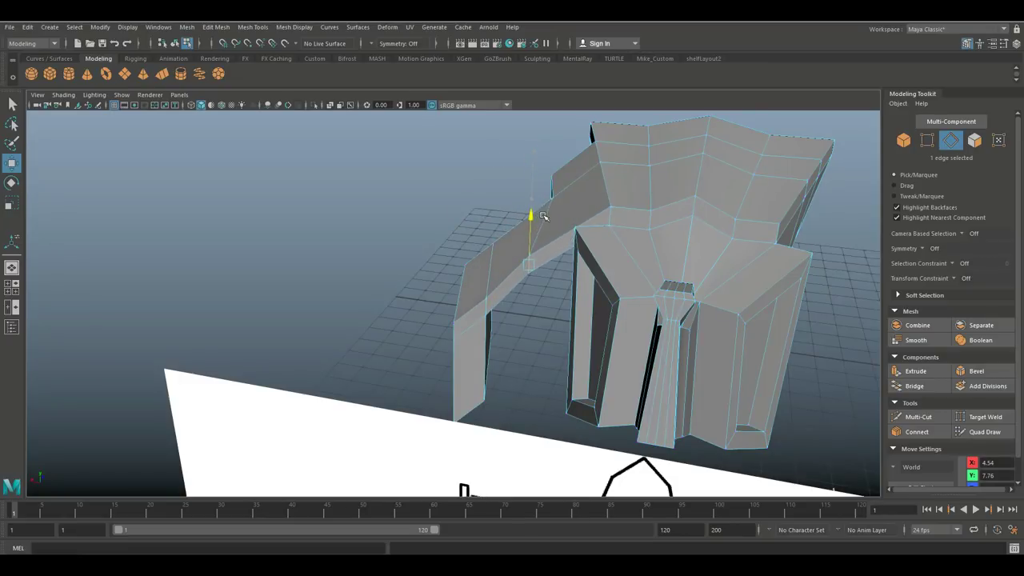
pyautogui.keyDown('alt'); pyautogui.moveTo(551, 230); pyautogui.dragTo(467, 319); pyautogui.keyUp('alt')
pyautogui.moveTo(428, 241)
pyautogui.mouseDown()
pyautogui.moveTo(382, 232)
pyautogui.moveTo(400, 266)
pyautogui.moveTo(481, 267)
pyautogui.moveTo(480, 216)
pyautogui.moveTo(482, 299)
pyautogui.moveTo(431, 320)
pyautogui.moveTo(331, 322)
pyautogui.moveTo(347, 317)
pyautogui.moveTo(370, 366)
pyautogui.mouseUp()
pyautogui.keyDown('alt'); pyautogui.moveTo(370, 366); pyautogui.dragTo(317, 237, button='middle'); pyautogui.keyUp('alt')
# Pull the pod's lower rear vertices forward and scale its bottom vertices narrower along X so the pod tapers downward
pyautogui.press('f')
pyautogui.moveTo(441, 263); pyautogui.dragTo(400, 267, button='right')
pyautogui.moveTo(516, 429); pyautogui.dragTo(516, 429)
pyautogui.keyDown('alt'); pyautogui.moveTo(414, 418); pyautogui.dragTo(524, 339); pyautogui.keyUp('alt')
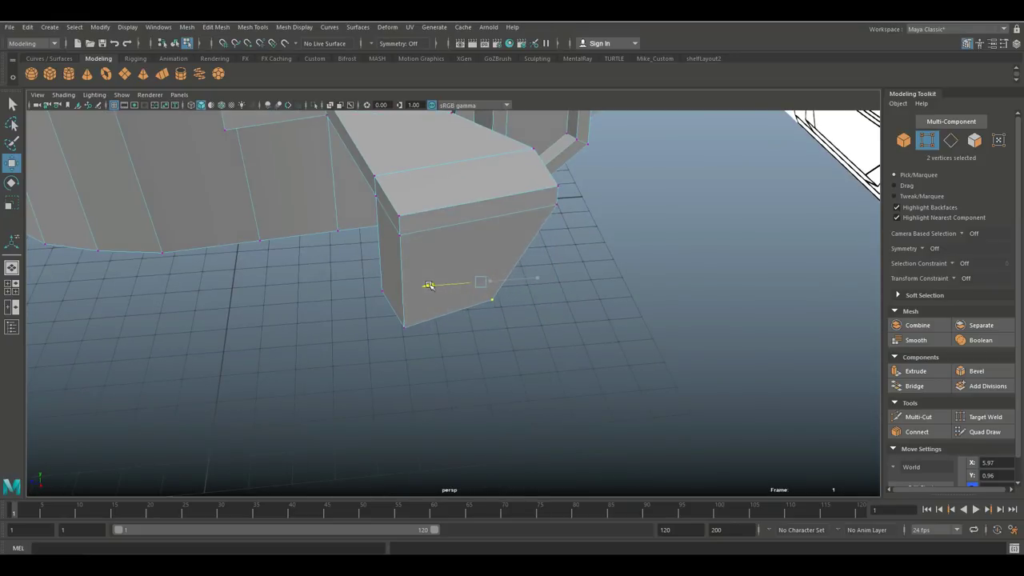
pyautogui.keyDown('alt'); pyautogui.moveTo(456, 344); pyautogui.dragTo(481, 311); pyautogui.keyUp('alt')
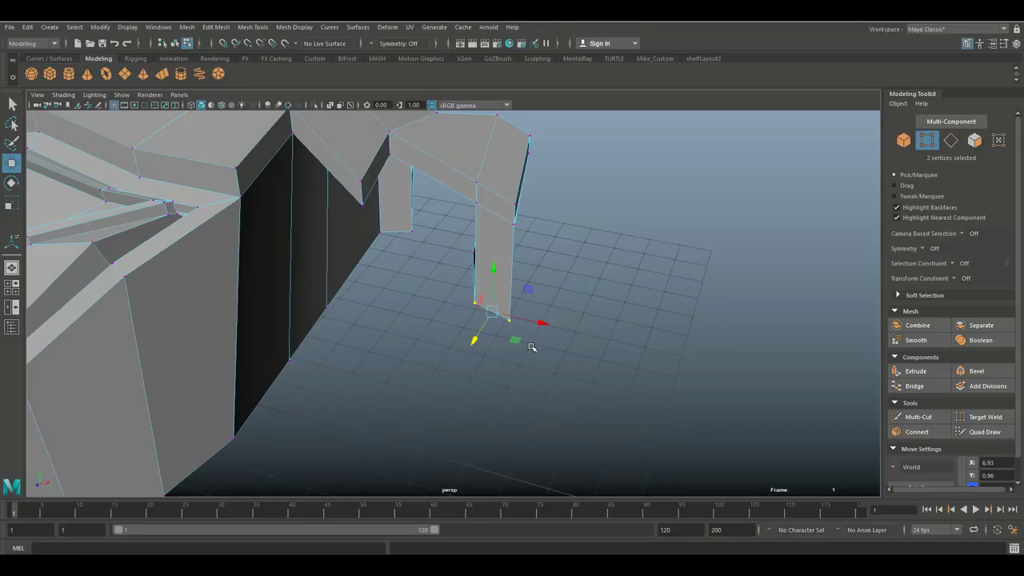
pyautogui.press('r')
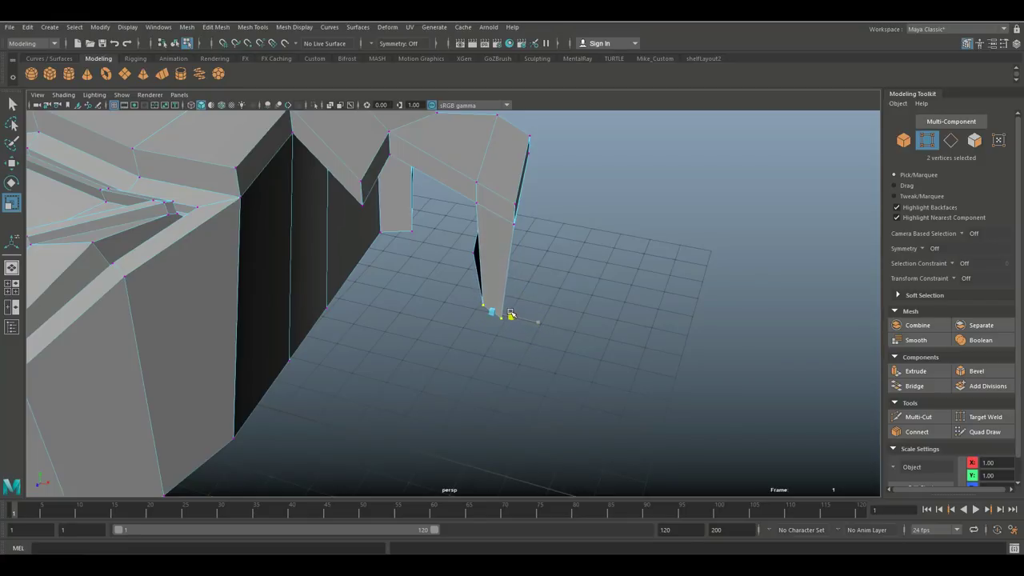
pyautogui.keyDown('alt'); pyautogui.moveTo(502, 313); pyautogui.dragTo(452, 354); pyautogui.keyUp('alt')
# Slide the two vertices at the front outer corner of the wing's base rearward along Z to angle its leading edge
pyautogui.click(442, 286)
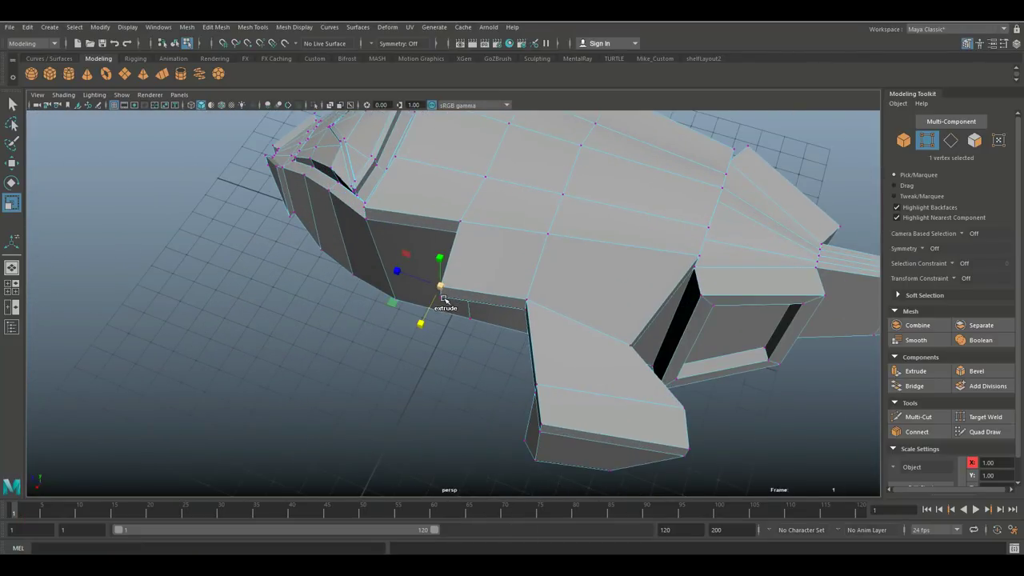
pyautogui.scroll(3, 445, 301)
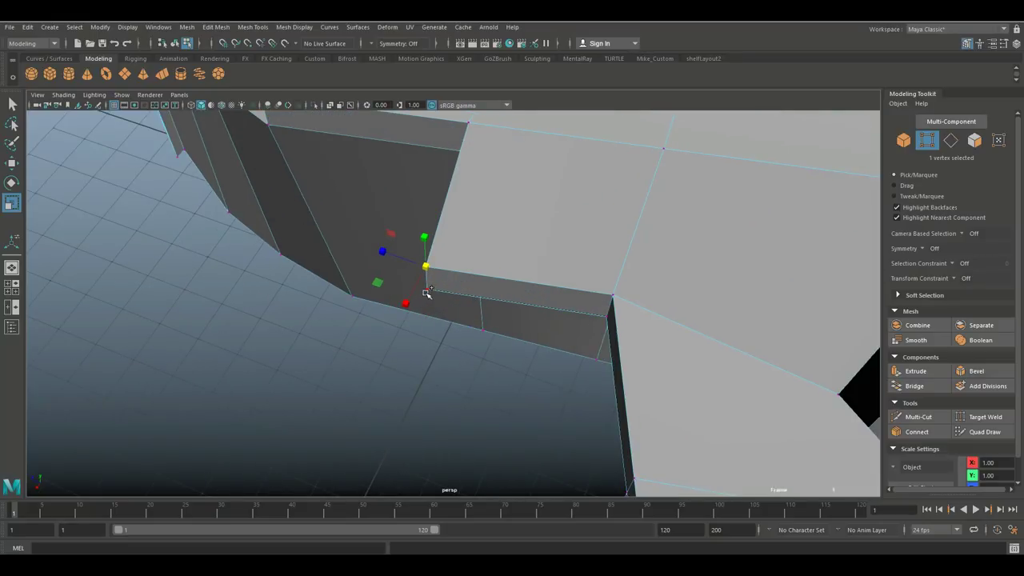
pyautogui.keyDown('shift'); pyautogui.click(464, 324); pyautogui.keyUp('shift')
pyautogui.press('w')
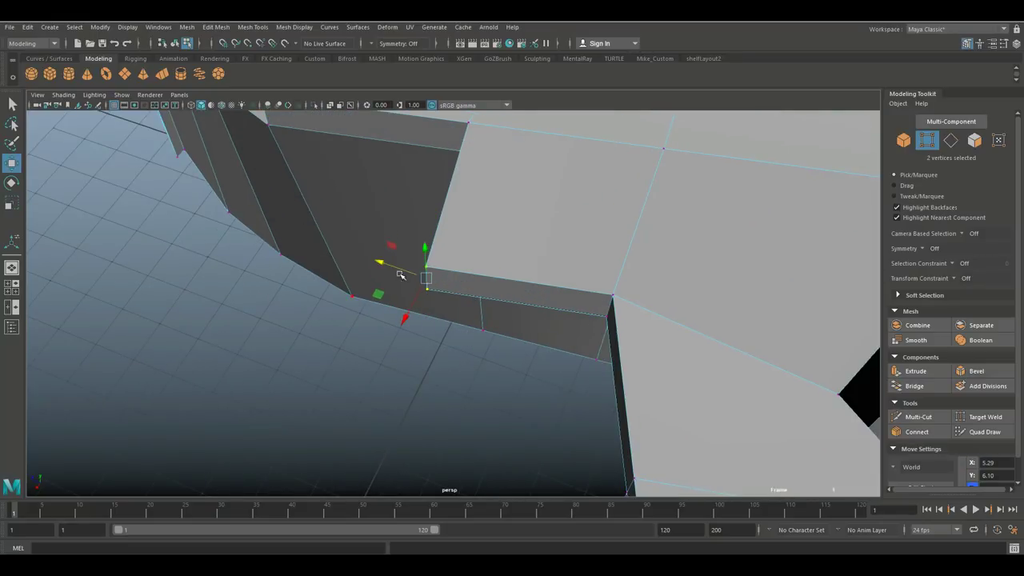
pyautogui.moveTo(381, 263); pyautogui.dragTo(482, 305, button='middle')
pyautogui.click(425, 411)
pyautogui.scroll(-5, 405, 392)
pyautogui.keyDown('alt'); pyautogui.moveTo(380, 416); pyautogui.dragTo(535, 438); pyautogui.keyUp('alt')
pyautogui.keyDown('alt'); pyautogui.moveTo(536, 438); pyautogui.dragTo(599, 477, button='middle'); pyautogui.keyUp('alt')
pyautogui.scroll(-1, 599, 474)
pyautogui.scroll(1, 597, 475)
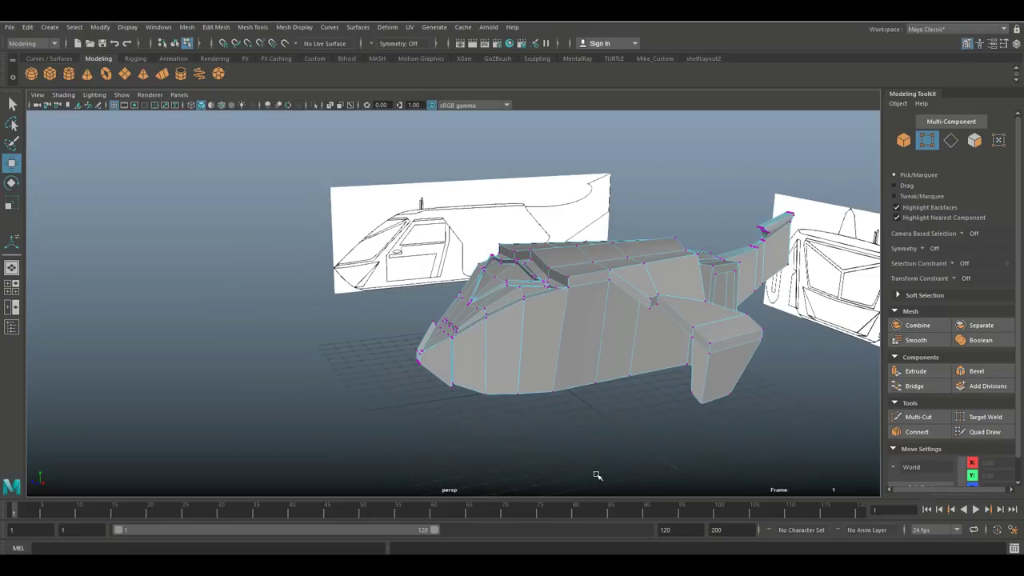
# Extrude the 20 fuselage underside faces behind the nose with Local Translate Z 0.39 and Offset 0.5
pyautogui.keyDown('alt'); pyautogui.moveTo(591, 469); pyautogui.dragTo(387, 279); pyautogui.keyUp('alt')
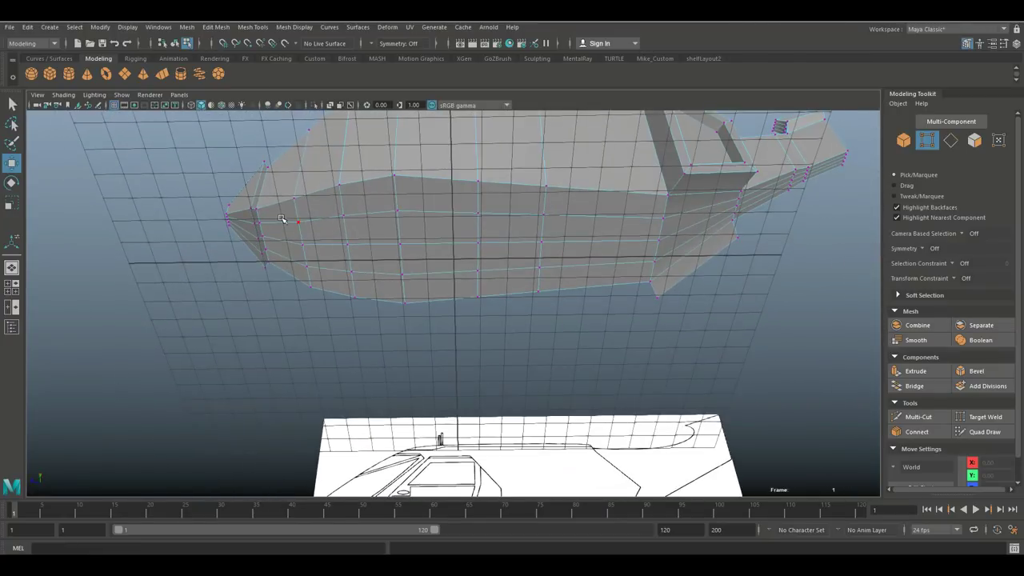
pyautogui.moveTo(287, 212); pyautogui.dragTo(286, 239, button='right')
pyautogui.click(322, 211)
pyautogui.keyDown('shift'); pyautogui.click(326, 234); pyautogui.keyUp('shift')
pyautogui.keyDown('shift'); pyautogui.click(332, 260); pyautogui.keyUp('shift')
pyautogui.keyDown('shift'); pyautogui.click(339, 290); pyautogui.keyUp('shift')
pyautogui.keyDown('shift'); pyautogui.click(379, 292); pyautogui.keyUp('shift')
pyautogui.keyDown('shift'); pyautogui.click(383, 248); pyautogui.keyUp('shift')
pyautogui.keyDown('shift'); pyautogui.click(387, 223); pyautogui.keyUp('shift')
pyautogui.keyDown('shift'); pyautogui.click(384, 198); pyautogui.keyUp('shift')
pyautogui.keyDown('shift'); pyautogui.click(432, 203); pyautogui.keyUp('shift')
pyautogui.keyDown('shift'); pyautogui.click(445, 238); pyautogui.keyUp('shift')
pyautogui.keyDown('shift'); pyautogui.click(449, 267); pyautogui.keyUp('shift')
pyautogui.keyDown('shift'); pyautogui.click(454, 292); pyautogui.keyUp('shift')
pyautogui.keyDown('shift'); pyautogui.click(504, 282); pyautogui.keyUp('shift')
pyautogui.keyDown('shift'); pyautogui.click(507, 257); pyautogui.keyUp('shift')
pyautogui.keyDown('shift'); pyautogui.click(511, 227); pyautogui.keyUp('shift')
pyautogui.keyDown('shift'); pyautogui.click(559, 210); pyautogui.keyUp('shift')
pyautogui.keyDown('shift'); pyautogui.click(561, 211); pyautogui.keyUp('shift')
pyautogui.keyDown('shift'); pyautogui.click(576, 228); pyautogui.keyUp('shift')
pyautogui.keyDown('shift'); pyautogui.click(587, 255); pyautogui.keyUp('shift')
pyautogui.keyDown('shift'); pyautogui.click(593, 272); pyautogui.keyUp('shift')
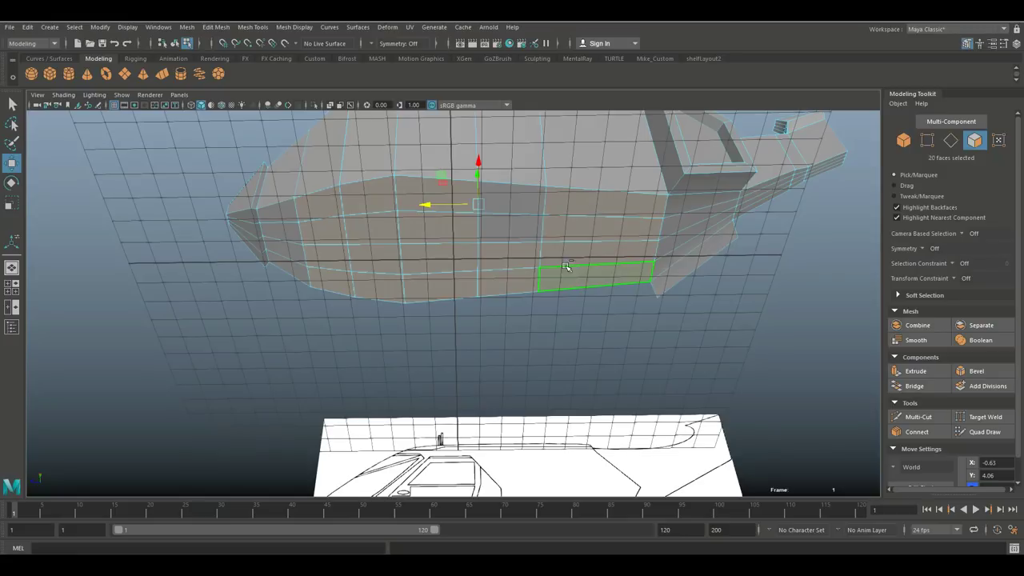
pyautogui.keyDown('shift'); pyautogui.click(513, 206); pyautogui.keyUp('shift')
pyautogui.keyDown('shift'); pyautogui.click(518, 229); pyautogui.keyUp('shift')
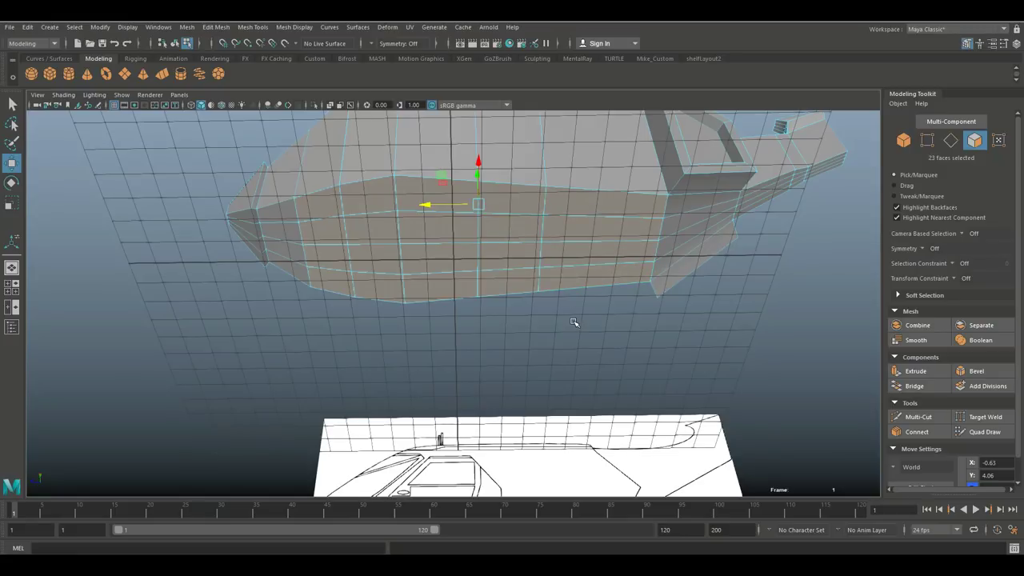
pyautogui.press('4')
pyautogui.moveTo(573, 322)
pyautogui.keyDown('alt'); pyautogui.mouseDown()
pyautogui.moveTo(531, 333)
pyautogui.moveTo(533, 359)
pyautogui.moveTo(734, 374)
pyautogui.moveTo(594, 336)
pyautogui.moveTo(574, 308)
pyautogui.mouseUp(); pyautogui.keyUp('alt')
pyautogui.keyDown('ctrl'); pyautogui.click(413, 172); pyautogui.keyUp('ctrl')
pyautogui.keyDown('ctrl'); pyautogui.click(396, 196); pyautogui.keyUp('ctrl')
pyautogui.keyDown('ctrl'); pyautogui.click(376, 226); pyautogui.keyUp('ctrl')
pyautogui.moveTo(664, 372)
pyautogui.keyDown('alt'); pyautogui.mouseDown()
pyautogui.moveTo(471, 398)
pyautogui.moveTo(464, 419)
pyautogui.moveTo(499, 346)
pyautogui.mouseUp(); pyautogui.keyUp('alt')
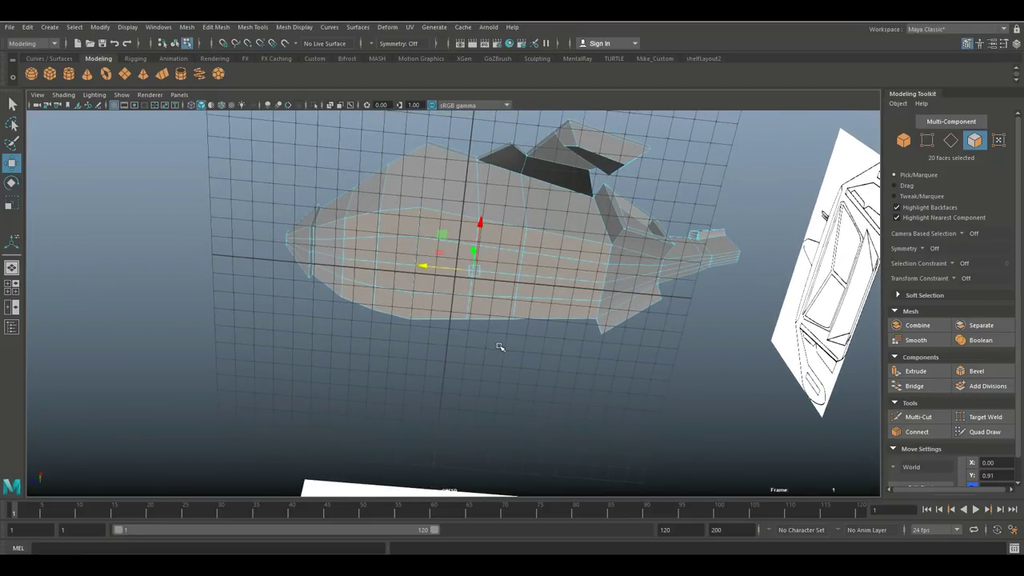
pyautogui.hotkey('ctrl', 'e')
pyautogui.keyDown('alt'); pyautogui.moveTo(505, 349); pyautogui.dragTo(437, 327); pyautogui.keyUp('alt')
pyautogui.moveTo(677, 329); pyautogui.dragTo(683, 328)
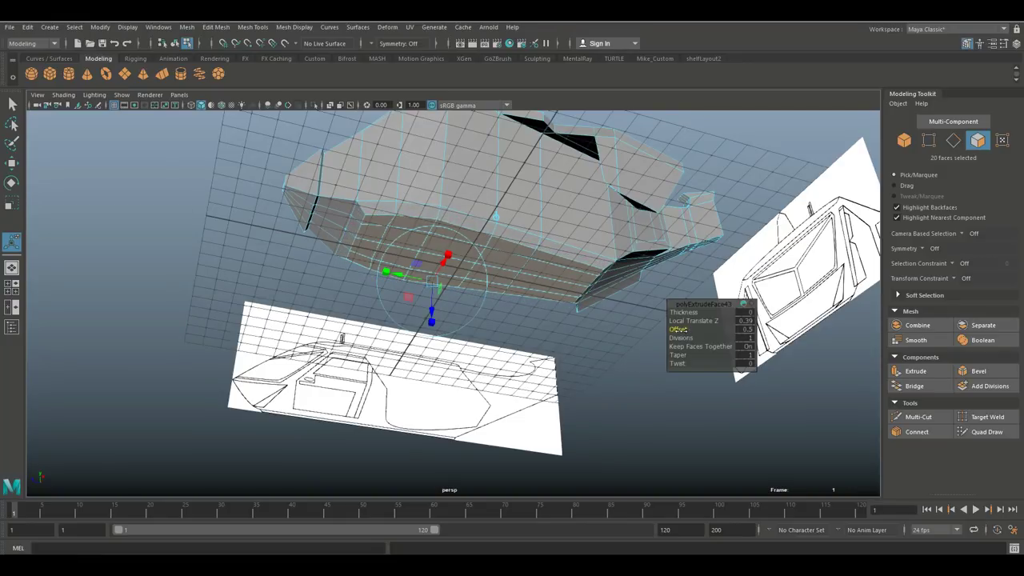
pyautogui.keyDown('alt'); pyautogui.moveTo(626, 359); pyautogui.dragTo(367, 407); pyautogui.keyUp('alt')
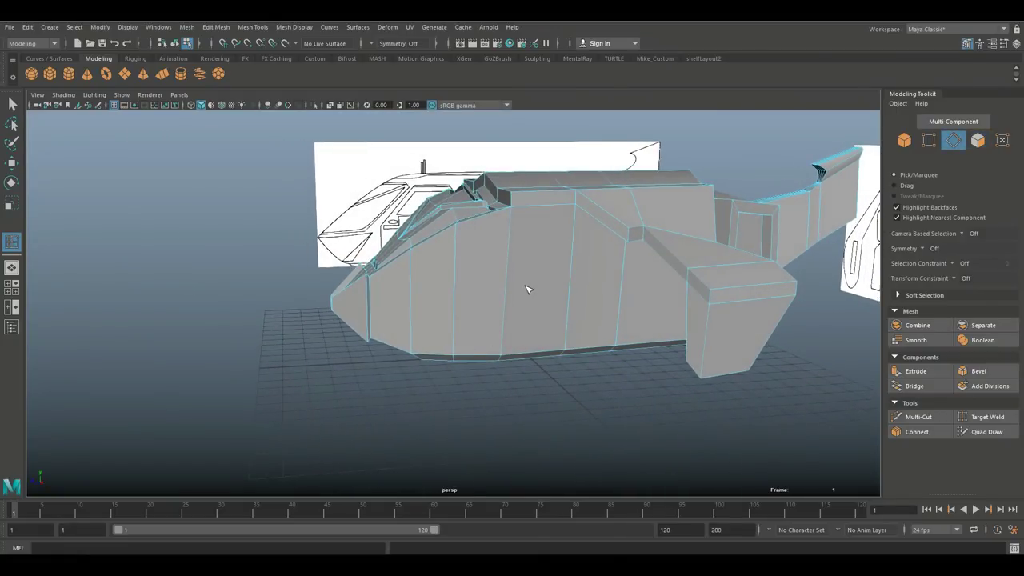
# Multi-Cut a door outline into the fuselage side ahead of the wing, with a slanted front top edge and a lower edge above the belly
pyautogui.click(919, 417)
pyautogui.keyDown('alt'); pyautogui.moveTo(489, 404); pyautogui.dragTo(504, 389); pyautogui.keyUp('alt')
pyautogui.moveTo(563, 245)
pyautogui.keyDown('alt'); pyautogui.mouseDown()
pyautogui.moveTo(528, 293)
pyautogui.moveTo(575, 228)
pyautogui.mouseUp(); pyautogui.keyUp('alt')
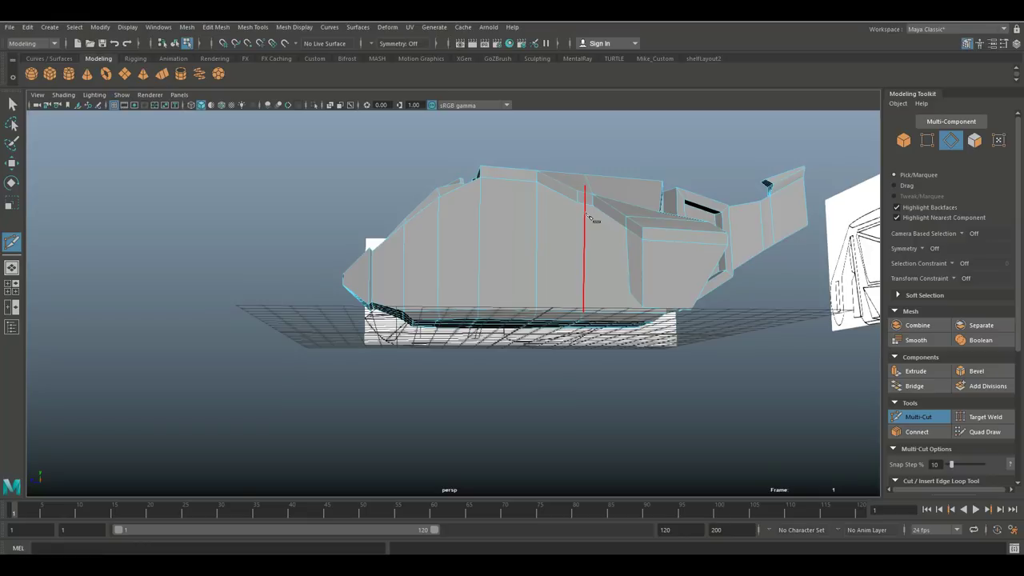
pyautogui.click(587, 215)
pyautogui.click(537, 211)
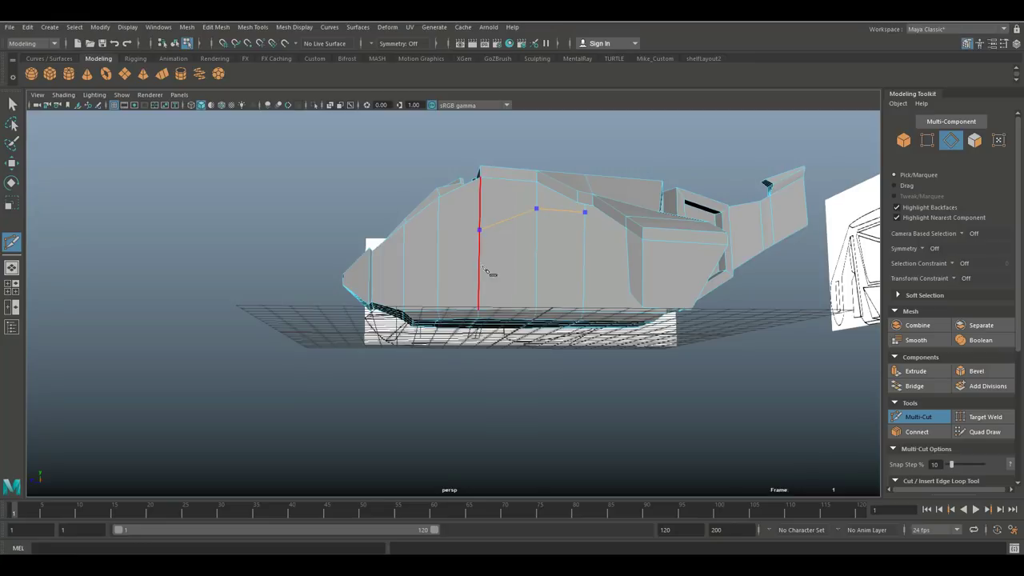
pyautogui.click(478, 297)
pyautogui.keyDown('alt'); pyautogui.moveTo(550, 235); pyautogui.dragTo(554, 284); pyautogui.keyUp('alt')
pyautogui.keyDown('alt'); pyautogui.moveTo(502, 242); pyautogui.dragTo(471, 348); pyautogui.keyUp('alt')
pyautogui.scroll(4, 480, 358)
pyautogui.keyDown('alt'); pyautogui.moveTo(443, 352); pyautogui.dragTo(468, 403, button='middle'); pyautogui.keyUp('alt')
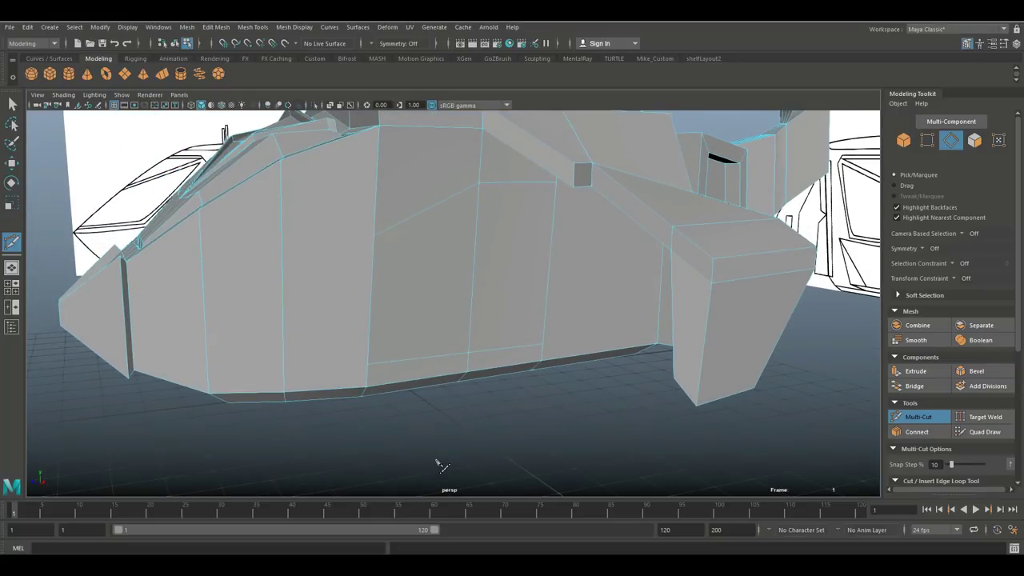
# Extrude the two door faces outward along X to about X 3.49
pyautogui.press('q')
pyautogui.moveTo(439, 278); pyautogui.dragTo(444, 285, button='right')
pyautogui.click(456, 286)
pyautogui.keyDown('shift'); pyautogui.click(511, 279); pyautogui.keyUp('shift')
pyautogui.scroll(-4, 526, 353)
pyautogui.keyDown('alt'); pyautogui.moveTo(540, 436); pyautogui.dragTo(588, 430); pyautogui.keyUp('alt')
pyautogui.keyDown('alt'); pyautogui.moveTo(591, 416); pyautogui.dragTo(559, 438); pyautogui.keyUp('alt')
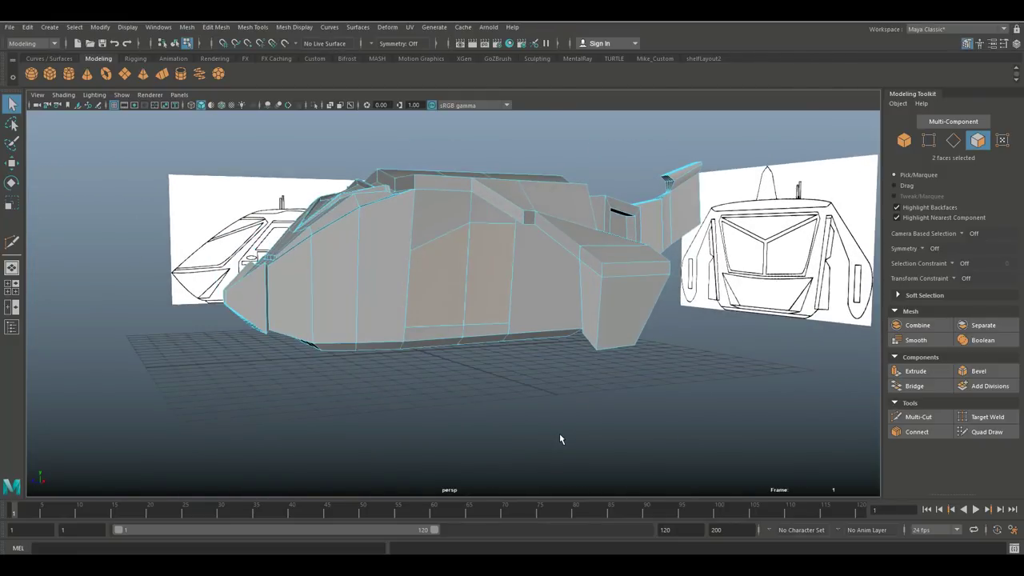
pyautogui.hotkey('ctrl', 'e')
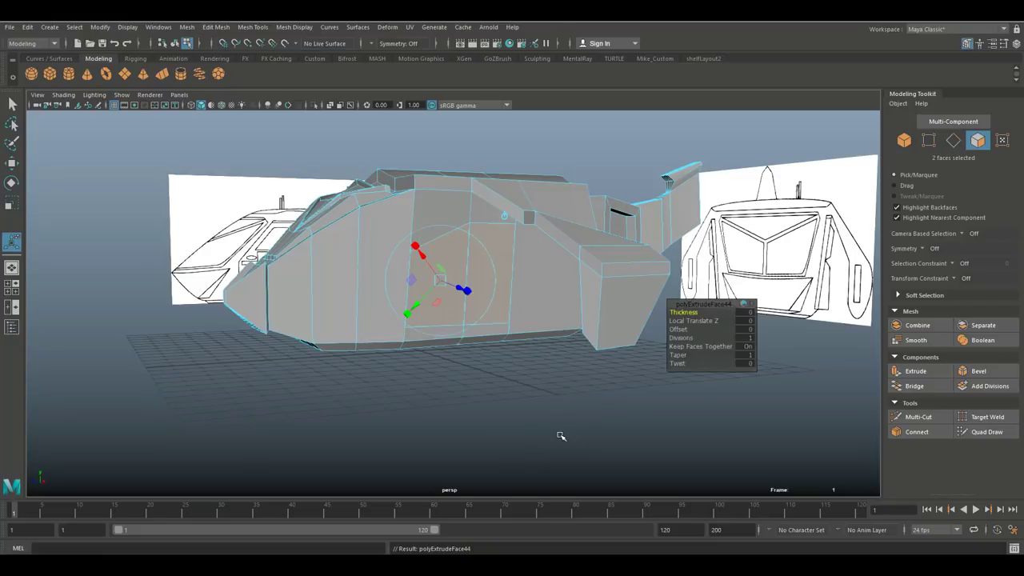
pyautogui.press('w')
pyautogui.keyDown('alt'); pyautogui.moveTo(516, 401); pyautogui.dragTo(573, 392); pyautogui.keyUp('alt')
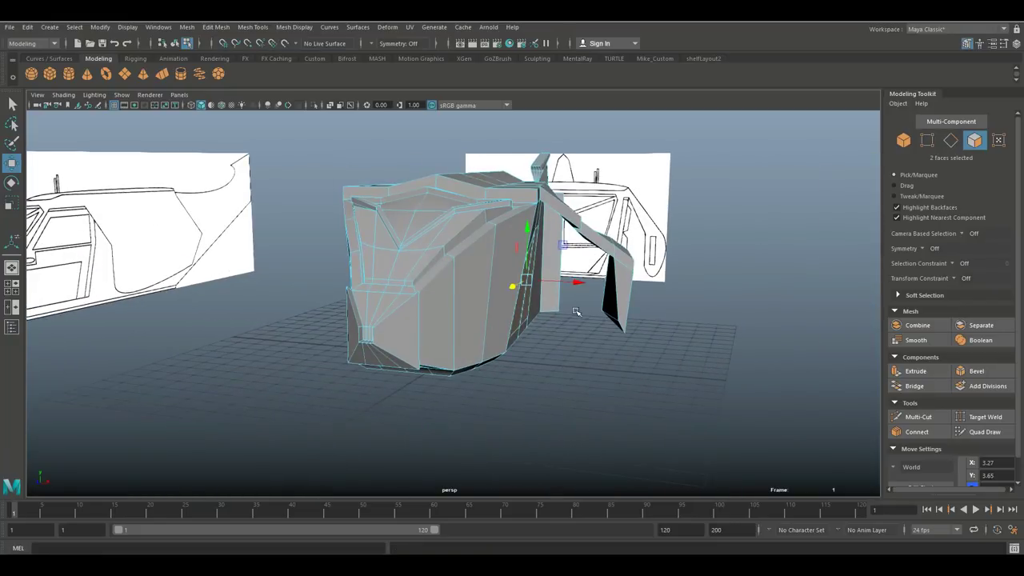
pyautogui.moveTo(579, 284); pyautogui.dragTo(542, 351)
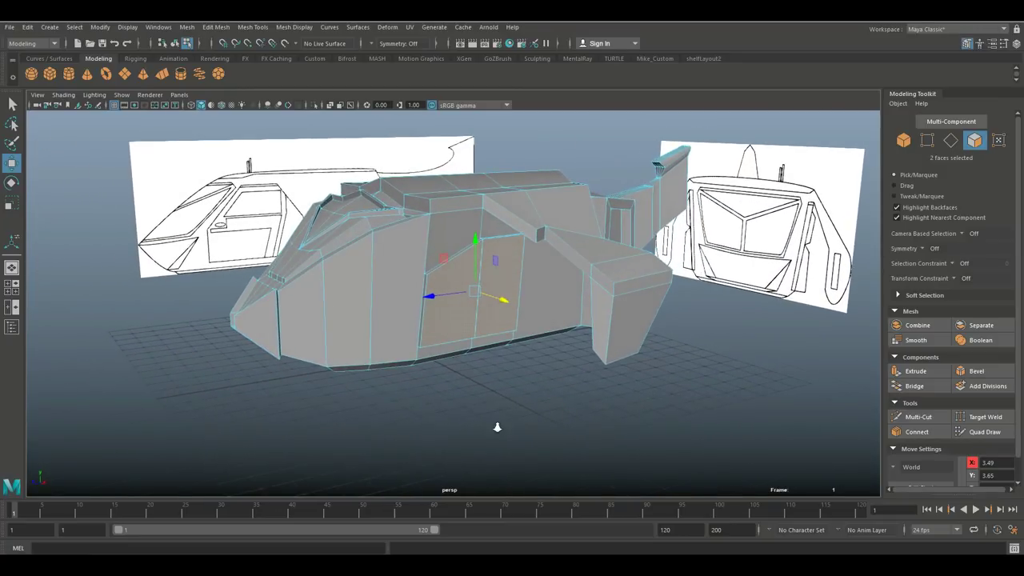
pyautogui.scroll(3, 493, 424)
pyautogui.keyDown('alt'); pyautogui.moveTo(477, 424); pyautogui.dragTo(493, 420); pyautogui.keyUp('alt')
pyautogui.click(494, 424)
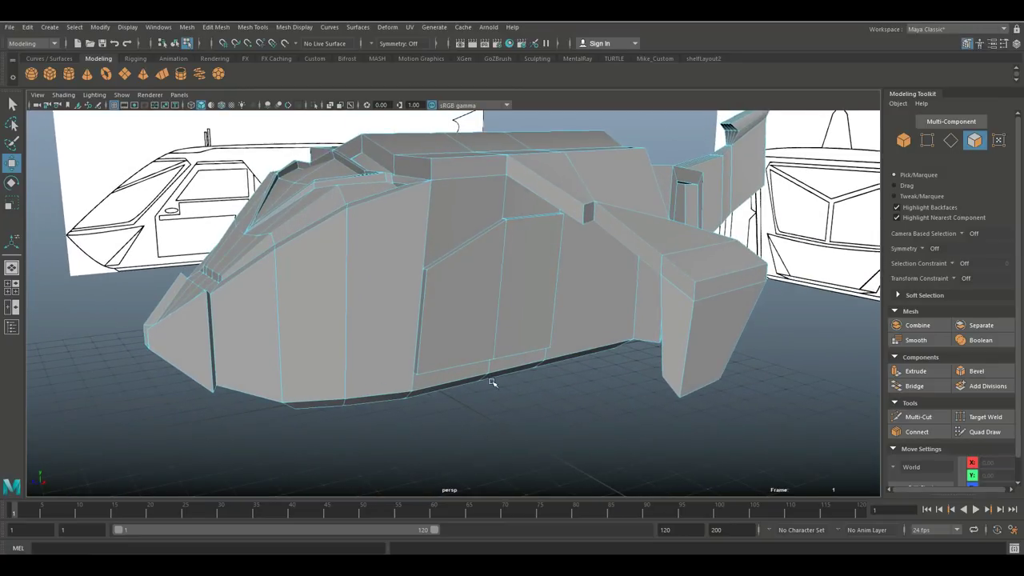
# Insert a lengthwise edge loop across the door to divide it into upper and lower faces
pyautogui.click(252, 26)
pyautogui.click(300, 110)
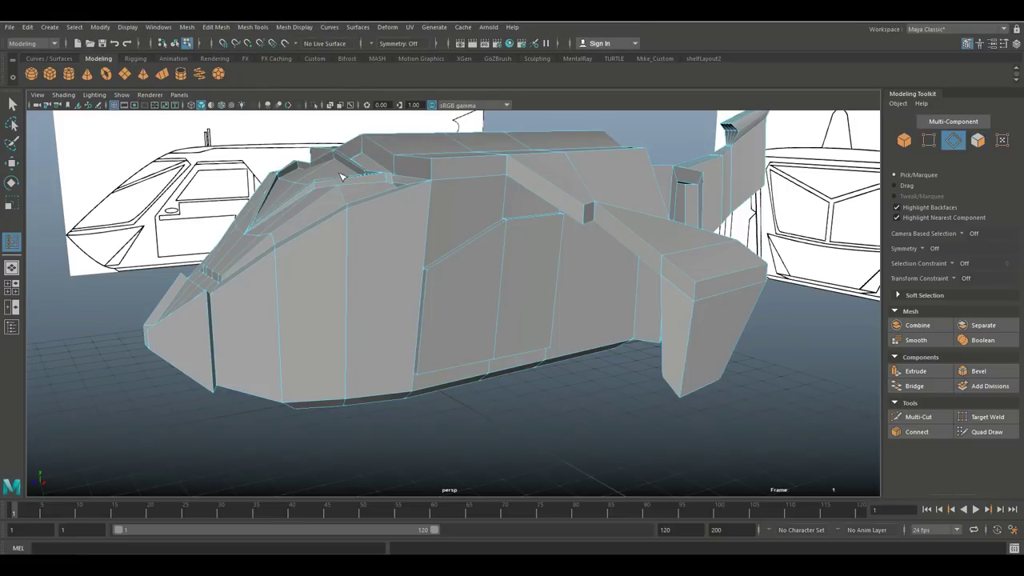
pyautogui.moveTo(426, 319); pyautogui.dragTo(427, 329)
pyautogui.moveTo(426, 328); pyautogui.dragTo(427, 330)
# Extrude the door's two upper faces with a small offset, and extrude the inset faces inward to about X 3.56 as a window recess
pyautogui.press('q')
pyautogui.moveTo(473, 276); pyautogui.dragTo(472, 285, button='right')
pyautogui.click(480, 283)
pyautogui.keyDown('shift'); pyautogui.click(543, 264); pyautogui.keyUp('shift')
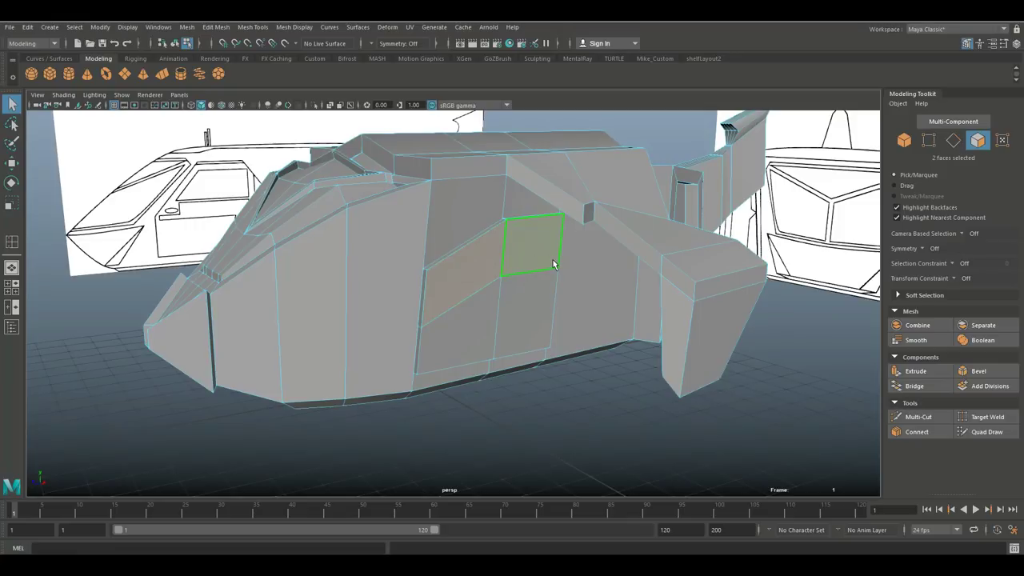
pyautogui.hotkey('ctrl', 'e')
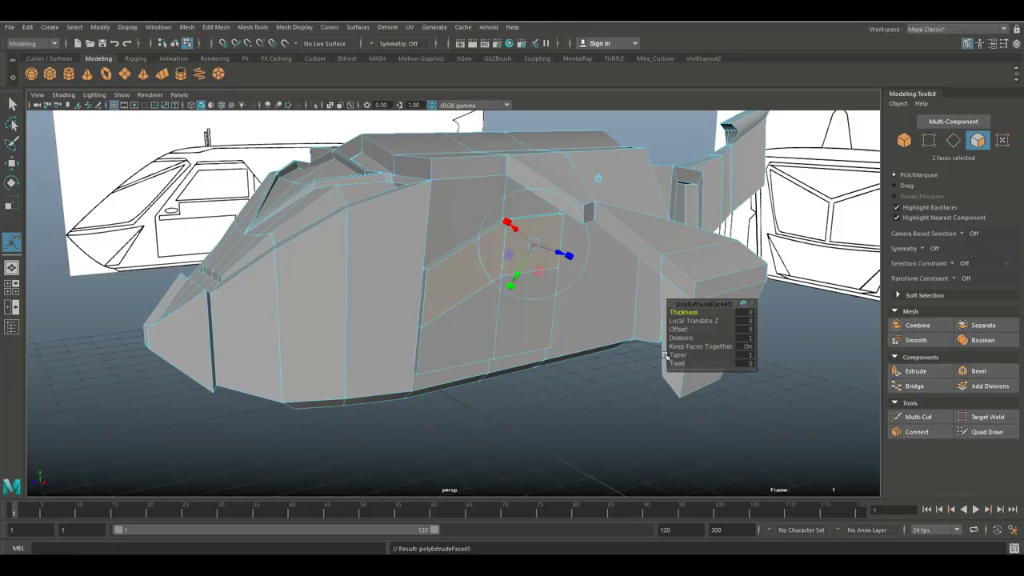
pyautogui.click(677, 329)
pyautogui.moveTo(681, 329); pyautogui.dragTo(682, 329)
pyautogui.moveTo(680, 335); pyautogui.dragTo(676, 336, button='middle')
pyautogui.hotkey('ctrl', 'e')
pyautogui.press('w')
pyautogui.moveTo(528, 275); pyautogui.dragTo(520, 274)
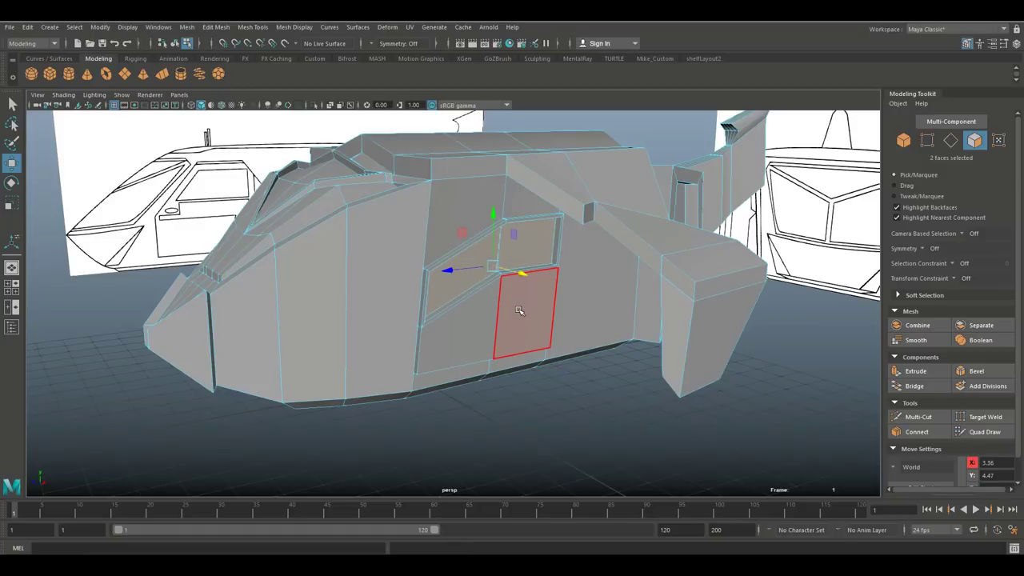
# Inset the recessed window faces once more and extrude them outward to about X 3.71
pyautogui.hotkey('ctrl', 'e')
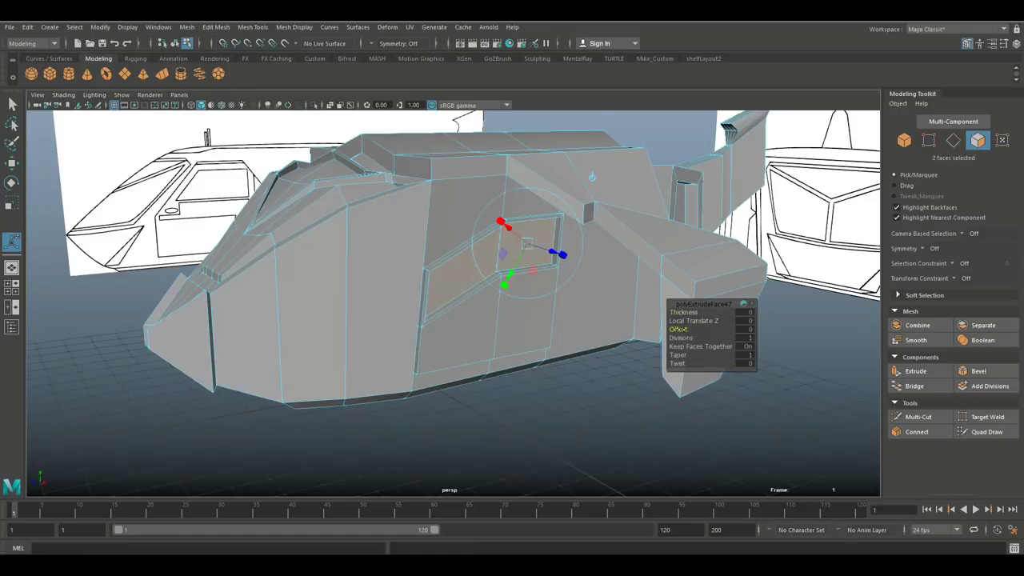
pyautogui.moveTo(678, 328); pyautogui.dragTo(679, 328)
pyautogui.hotkey('ctrl', 'e')
pyautogui.press('w')
pyautogui.moveTo(521, 271); pyautogui.dragTo(531, 280)
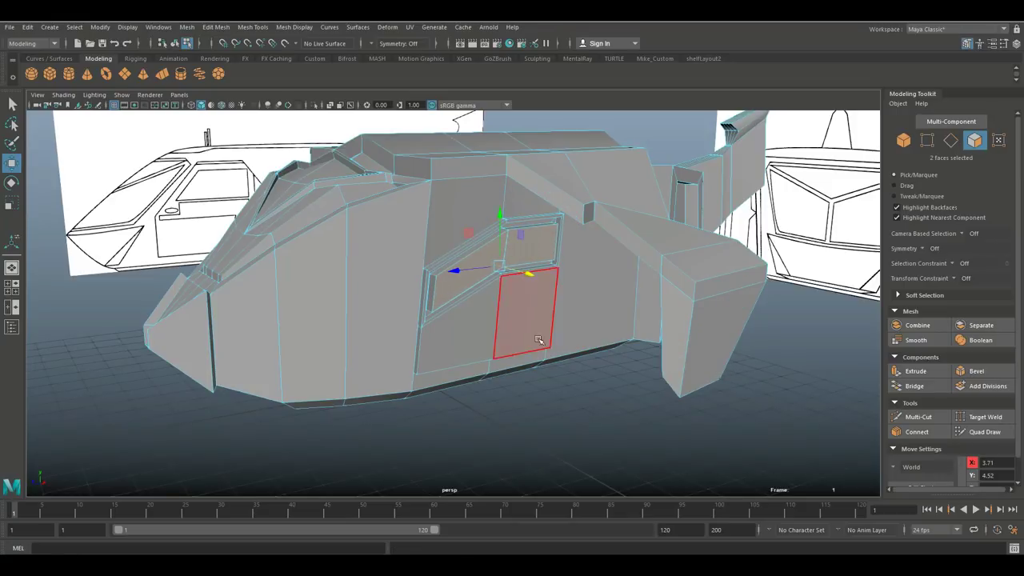
pyautogui.click(530, 432)
# Extrude the door's two lower faces outward to about X 3.72 and scale them down slightly to taper the panel
pyautogui.moveTo(530, 432)
pyautogui.keyDown('alt'); pyautogui.mouseDown()
pyautogui.moveTo(560, 413)
pyautogui.moveTo(517, 421)
pyautogui.mouseUp(); pyautogui.keyUp('alt')
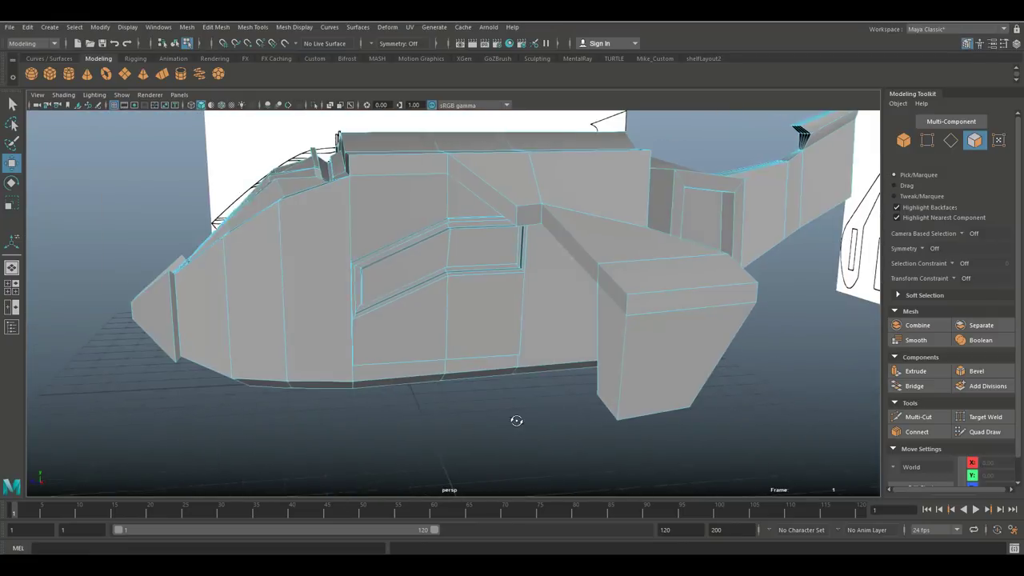
pyautogui.click(505, 333)
pyautogui.keyDown('shift'); pyautogui.click(503, 333); pyautogui.keyUp('shift')
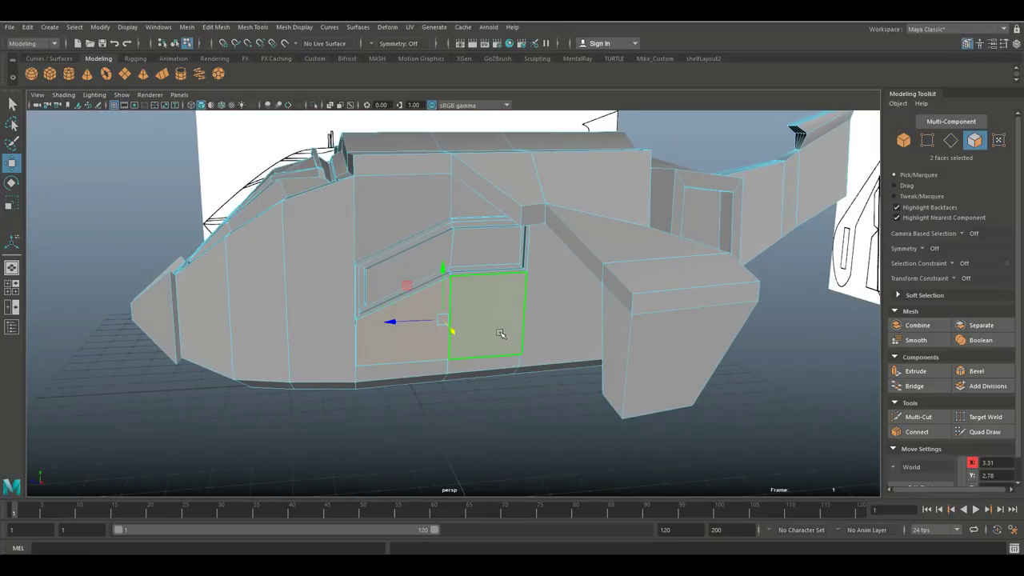
pyautogui.hotkey('ctrl', 'e')
pyautogui.keyDown('alt'); pyautogui.moveTo(322, 473); pyautogui.dragTo(390, 446); pyautogui.keyUp('alt')
pyautogui.press('w')
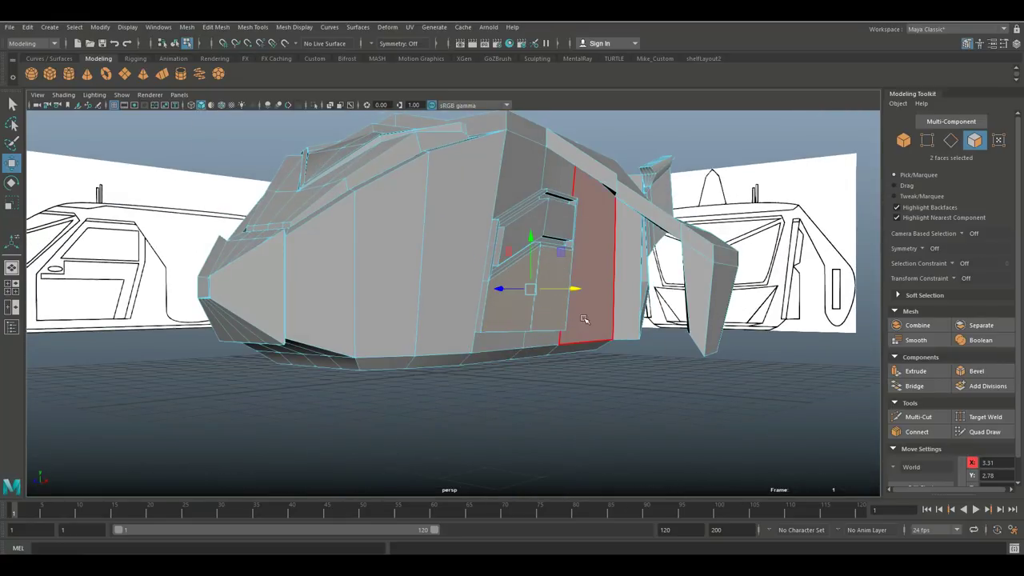
pyautogui.moveTo(576, 291); pyautogui.dragTo(589, 291)
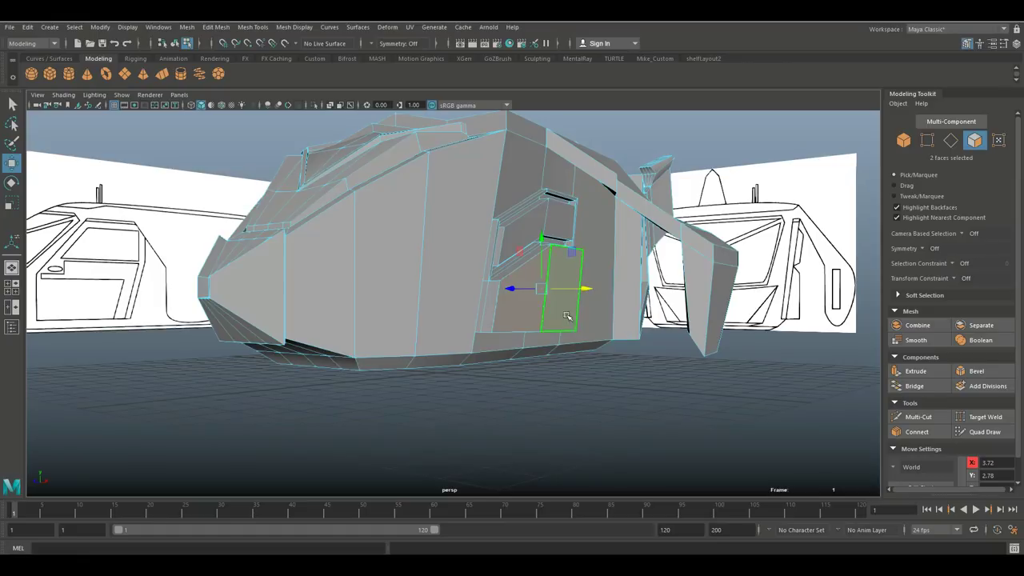
pyautogui.press('r')
pyautogui.moveTo(542, 292); pyautogui.dragTo(538, 301)
pyautogui.click(562, 411)
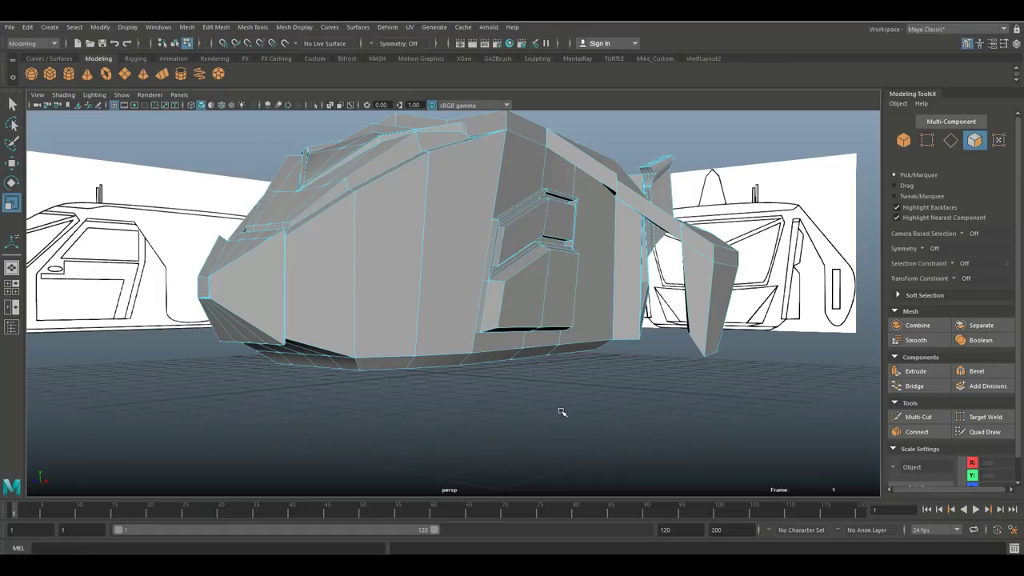
# Extrude the three fuselage side faces between the nose and the door with an offset of 0.8
pyautogui.scroll(-3, 560, 412)
pyautogui.keyDown('alt'); pyautogui.moveTo(560, 412); pyautogui.dragTo(546, 450); pyautogui.keyUp('alt')
pyautogui.keyDown('alt'); pyautogui.moveTo(546, 451); pyautogui.dragTo(555, 473, button='middle'); pyautogui.keyUp('alt')
pyautogui.scroll(2, 558, 475)
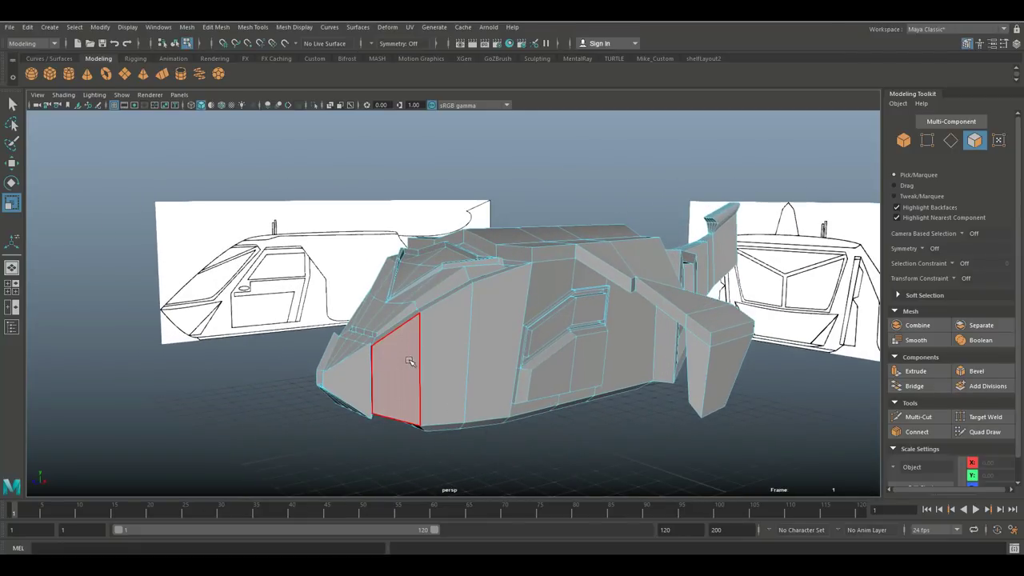
pyautogui.click(406, 360)
pyautogui.keyDown('shift'); pyautogui.click(452, 343); pyautogui.keyUp('shift')
pyautogui.keyDown('shift'); pyautogui.click(490, 336); pyautogui.keyUp('shift')
pyautogui.keyDown('alt'); pyautogui.moveTo(554, 453); pyautogui.dragTo(568, 454); pyautogui.keyUp('alt')
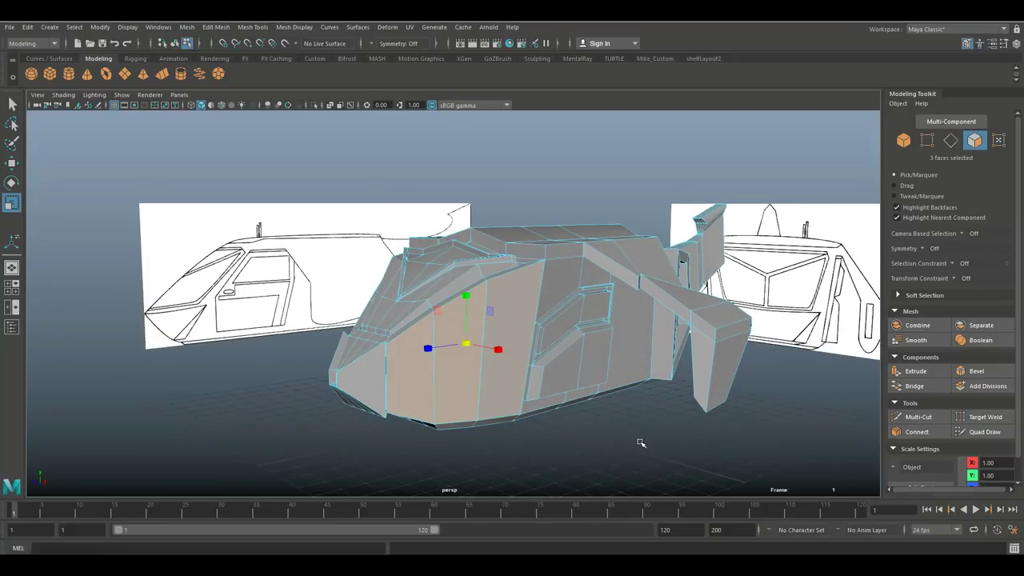
pyautogui.hotkey('ctrl', 'e')
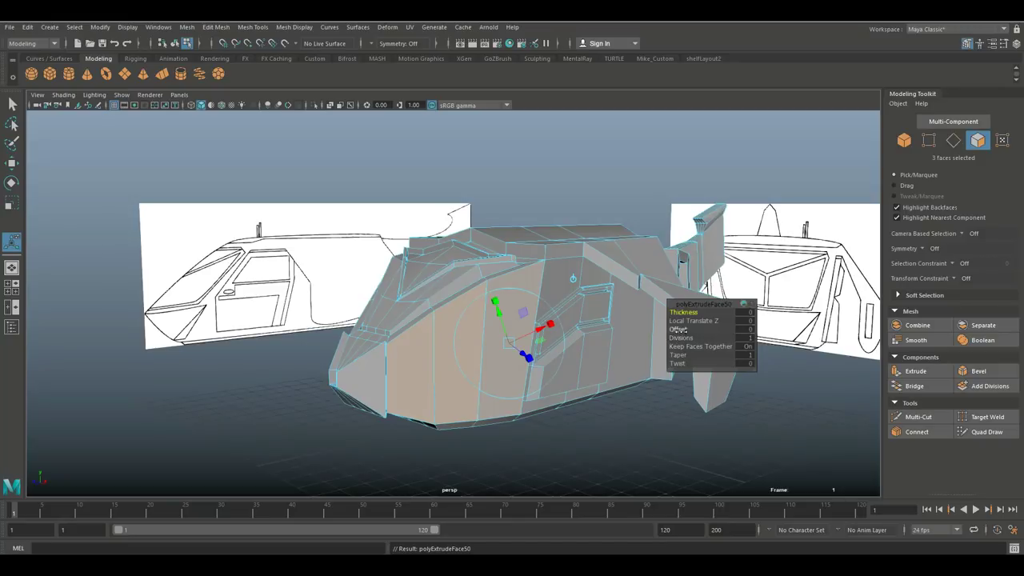
pyautogui.moveTo(679, 328); pyautogui.dragTo(689, 329)
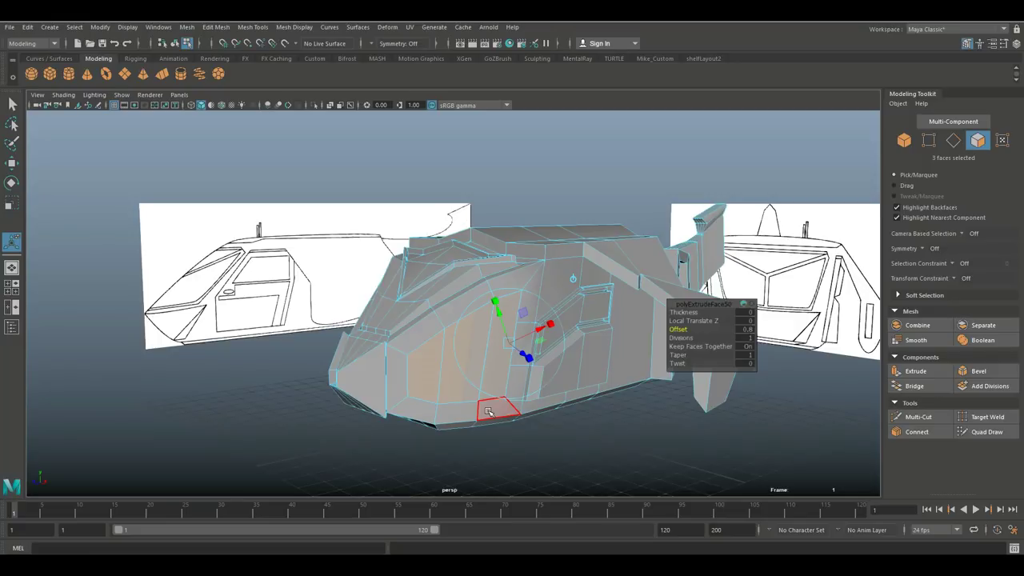
# Extrude the inset side faces inward with a thickness of -0.4 and extrude the recessed faces again with a small offset
pyautogui.hotkey('ctrl', 'e')
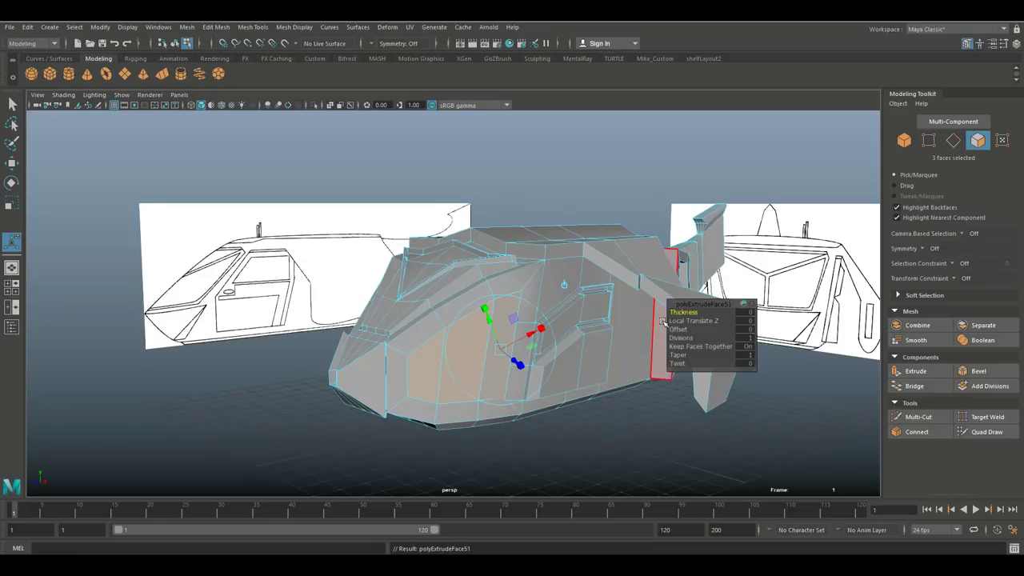
pyautogui.moveTo(681, 313); pyautogui.dragTo(675, 313)
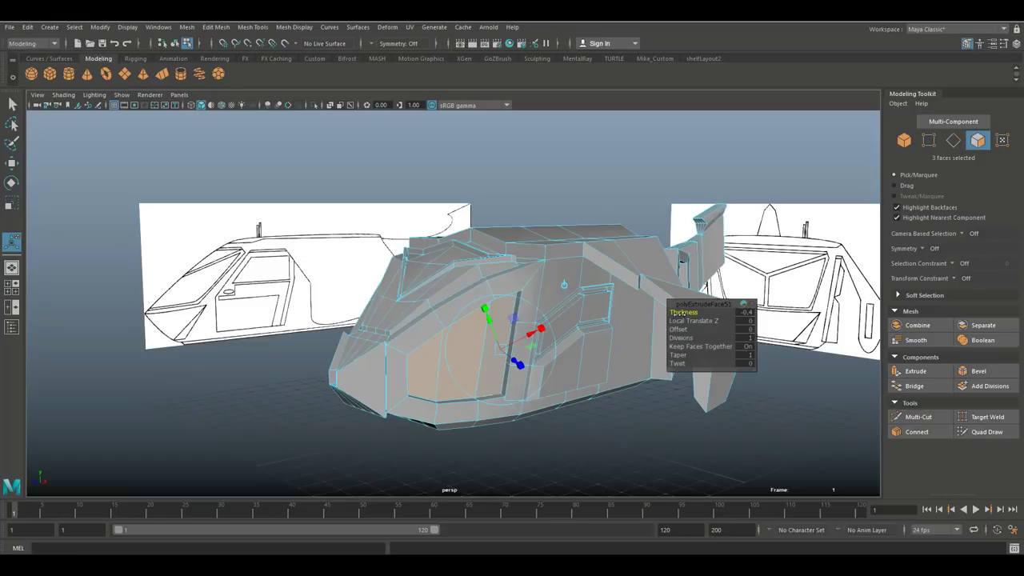
pyautogui.hotkey('ctrl', 'e')
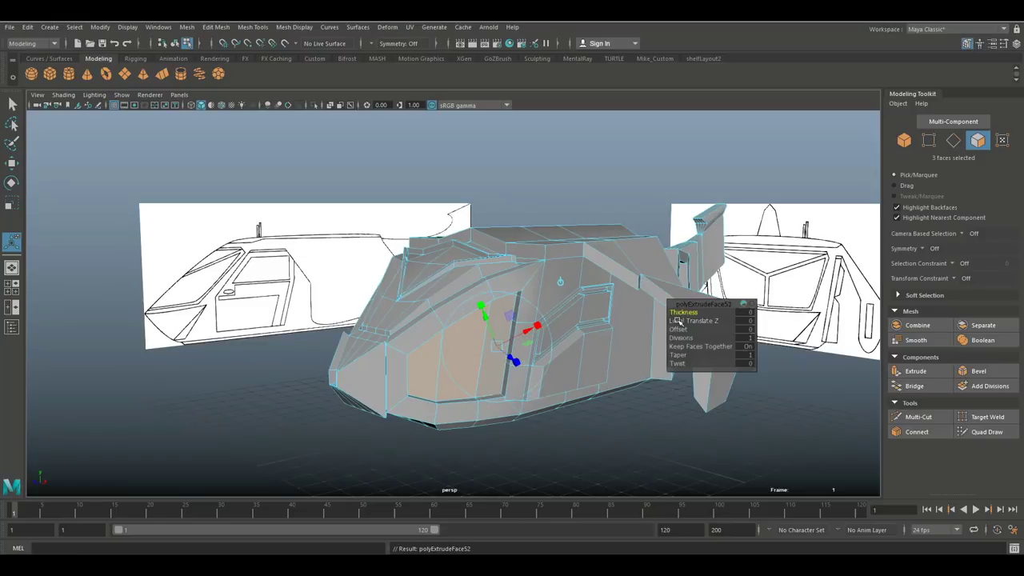
pyautogui.click(679, 329)
pyautogui.moveTo(685, 329); pyautogui.dragTo(680, 329, button='middle')
# Extrude the innermost recessed side faces once more and move them slightly outward along X
pyautogui.hotkey('ctrl', 'e')
pyautogui.press('w')
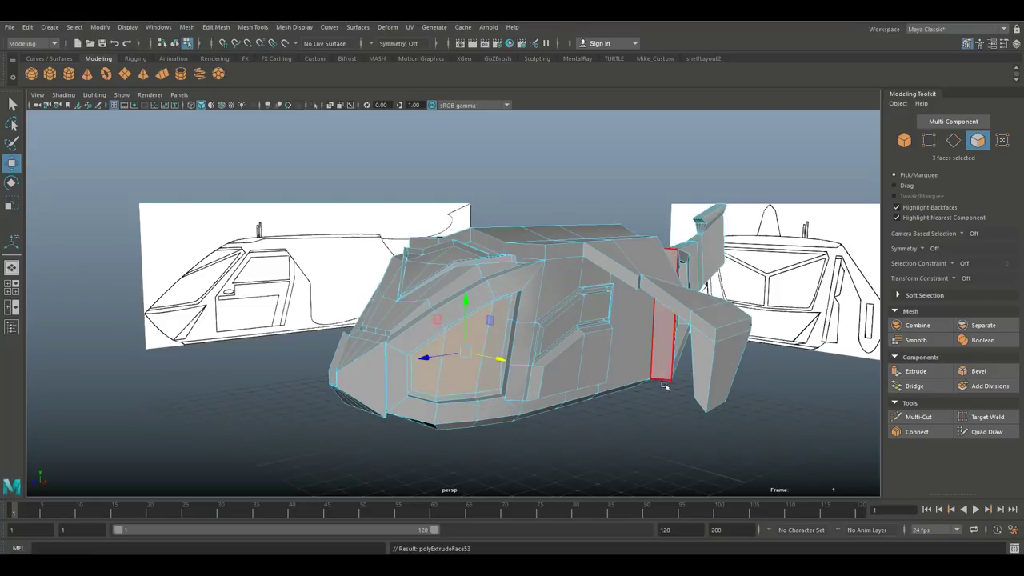
pyautogui.moveTo(505, 361); pyautogui.dragTo(508, 365)
pyautogui.click(526, 441)
# In the front view, delete all faces on the helicopter's undetailed half, on the negative X side of the centre line
pyautogui.scroll(-3, 539, 450)
pyautogui.scroll(4, 552, 455)
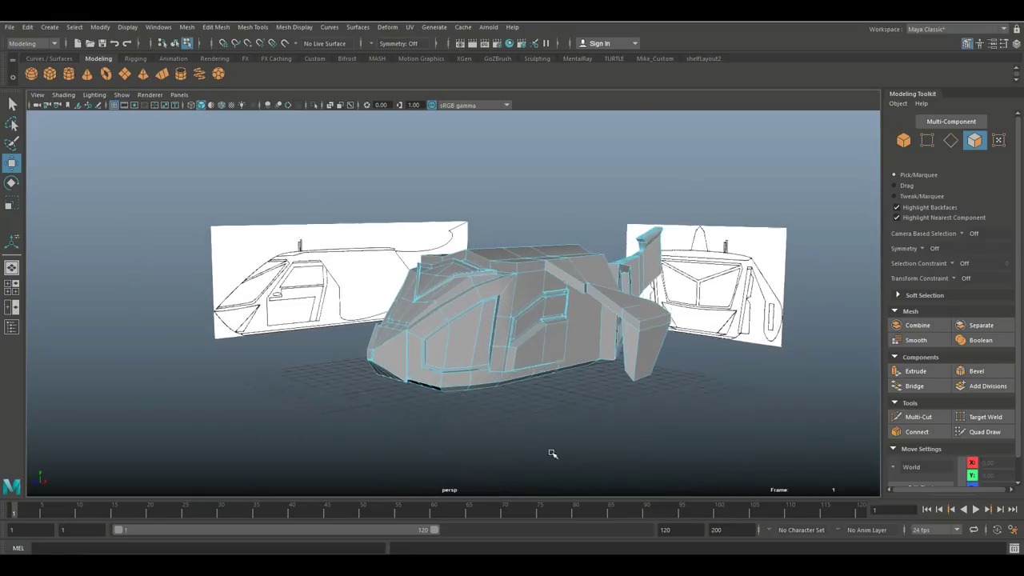
pyautogui.keyDown('alt'); pyautogui.moveTo(555, 455); pyautogui.dragTo(530, 371, button='middle'); pyautogui.keyUp('alt')
pyautogui.keyDown('alt'); pyautogui.moveTo(531, 371); pyautogui.dragTo(620, 400); pyautogui.keyUp('alt')
pyautogui.scroll(-4, 567, 402)
pyautogui.click(11, 284)
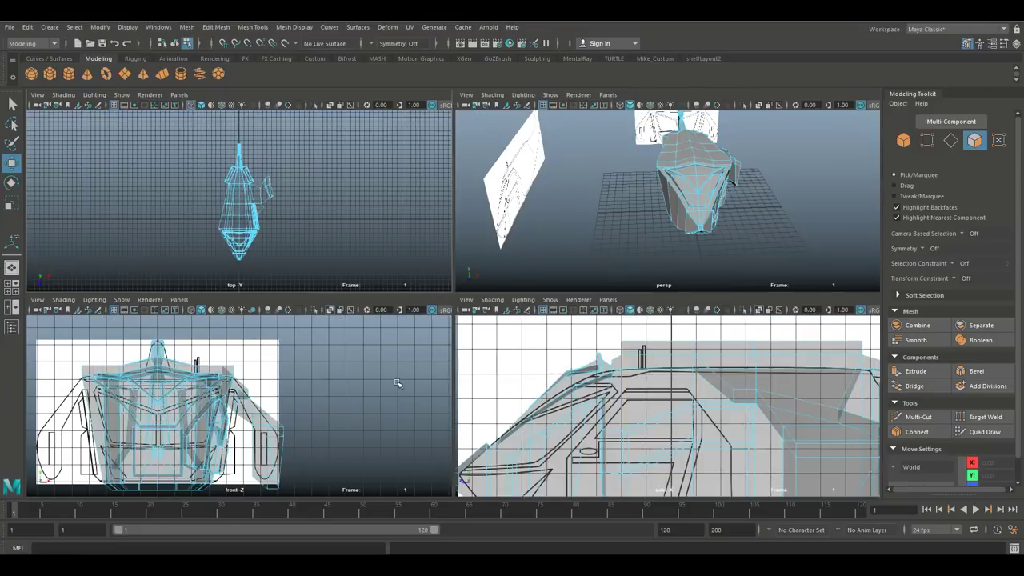
pyautogui.press('space')
pyautogui.keyDown('alt'); pyautogui.moveTo(394, 342); pyautogui.dragTo(518, 313, button='middle'); pyautogui.keyUp('alt')
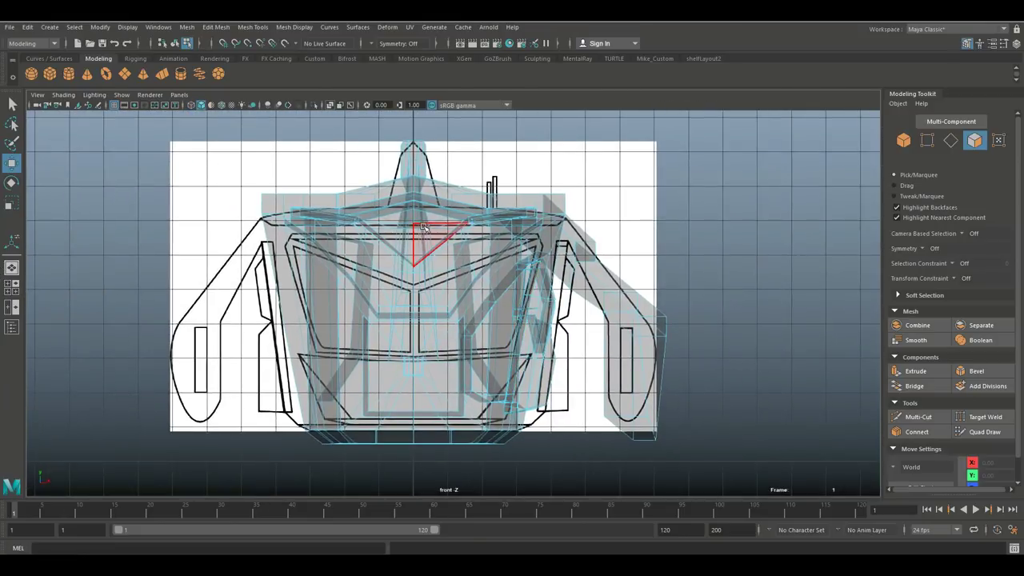
pyautogui.rightClick(420, 226)
pyautogui.click(409, 254)
pyautogui.moveTo(163, 135); pyautogui.dragTo(412, 474)
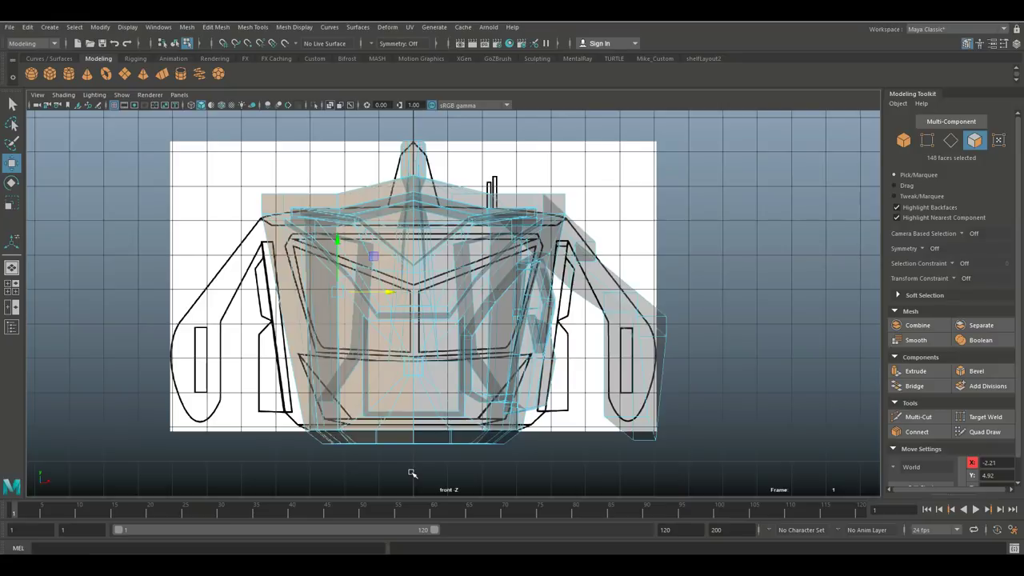
pyautogui.press('Delete')
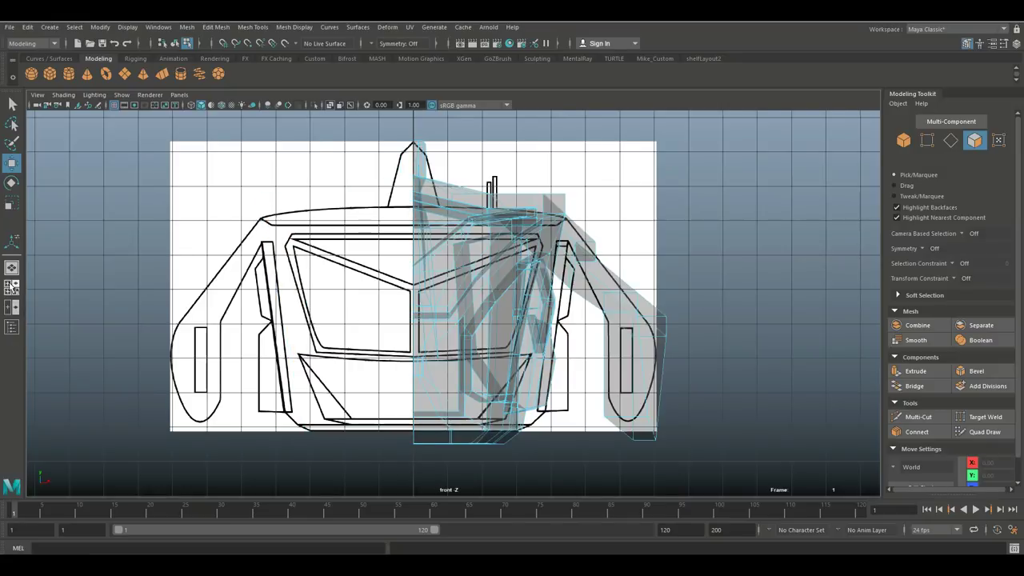
# Mirror the remaining helicopter half with Duplicate Special as one instance with a scale X of -1
pyautogui.click(11, 286)
pyautogui.press('space')
pyautogui.keyDown('alt'); pyautogui.moveTo(568, 264); pyautogui.dragTo(512, 354); pyautogui.keyUp('alt')
pyautogui.moveTo(532, 219); pyautogui.dragTo(588, 204, button='right')
pyautogui.keyDown('alt'); pyautogui.moveTo(567, 354); pyautogui.dragTo(624, 348); pyautogui.keyUp('alt')
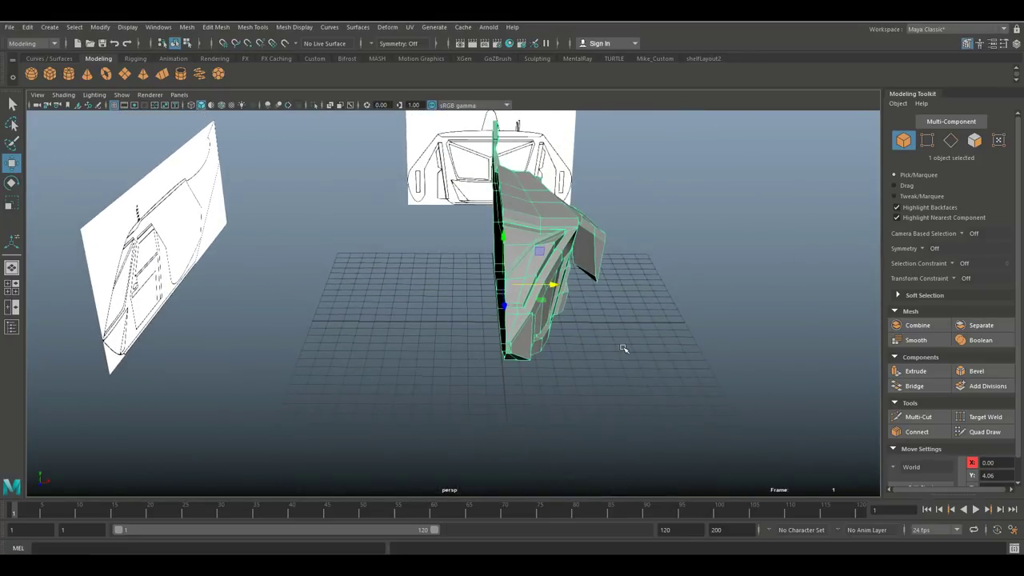
pyautogui.click(28, 27)
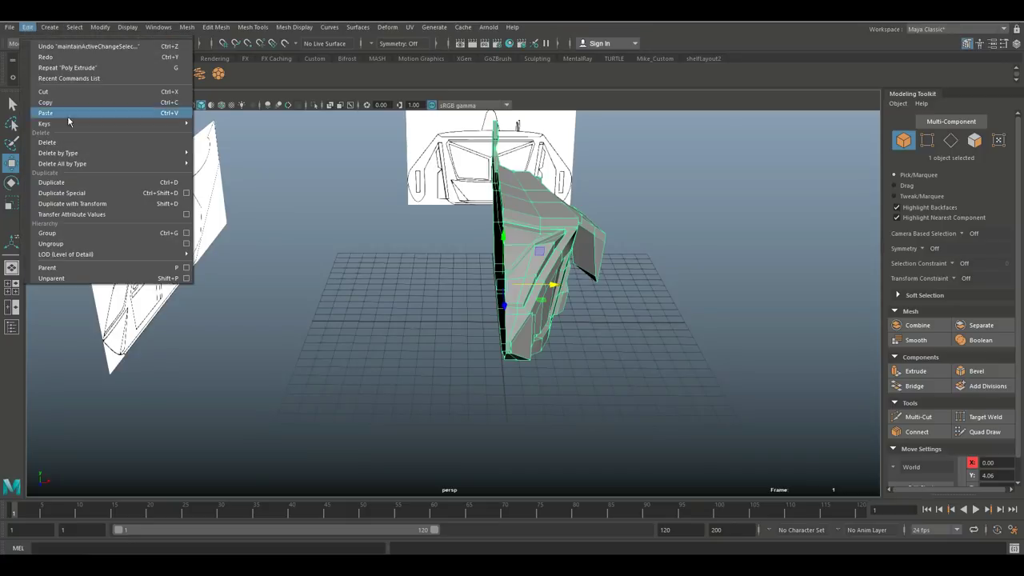
pyautogui.click(187, 194)
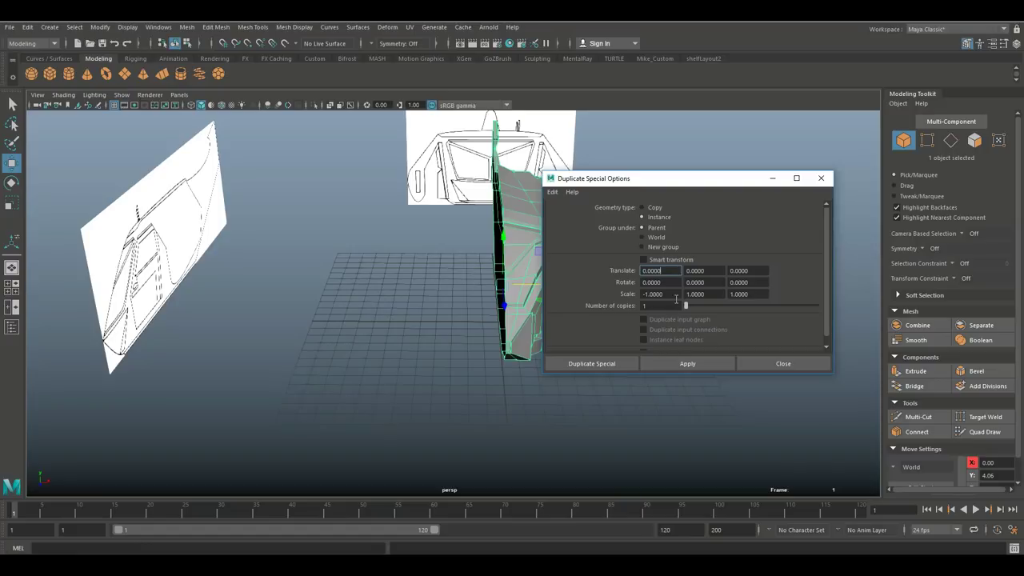
pyautogui.click(676, 294)
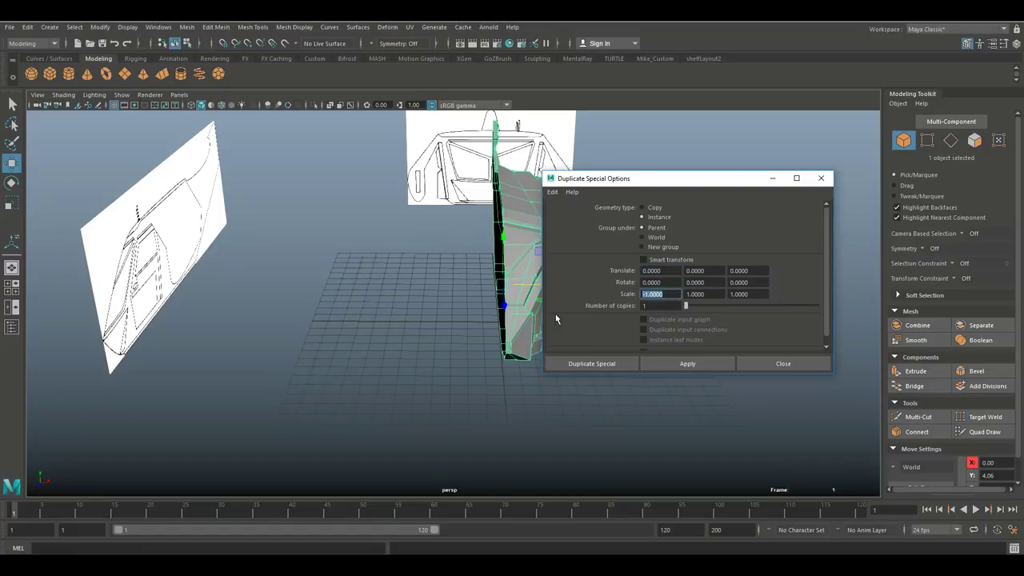
pyautogui.click(708, 365)
# Combine the original half and its mirrored instance into a single mesh
pyautogui.keyDown('alt'); pyautogui.moveTo(501, 430); pyautogui.dragTo(346, 308); pyautogui.keyUp('alt')
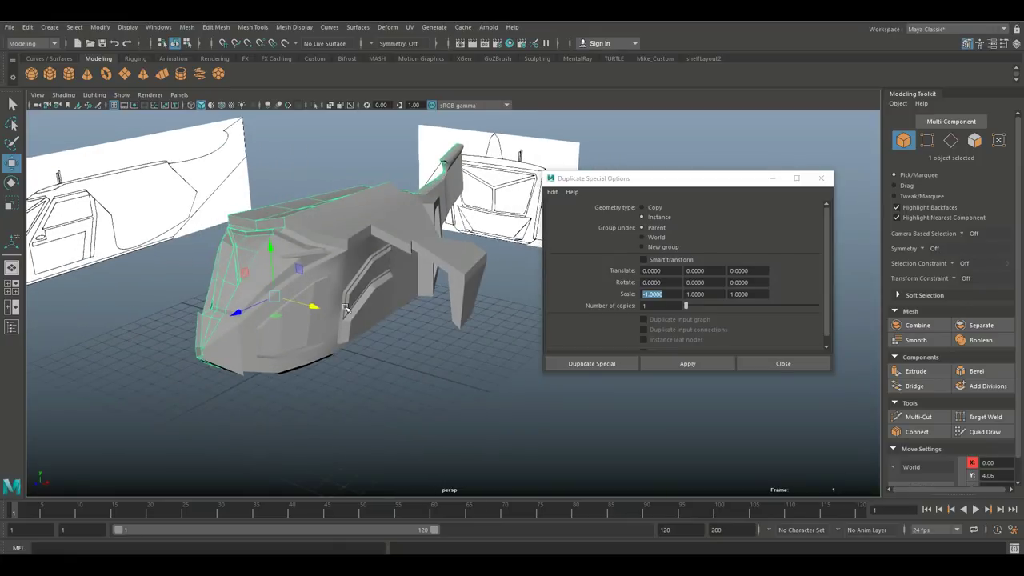
pyautogui.keyDown('shift'); pyautogui.click(349, 250); pyautogui.keyUp('shift')
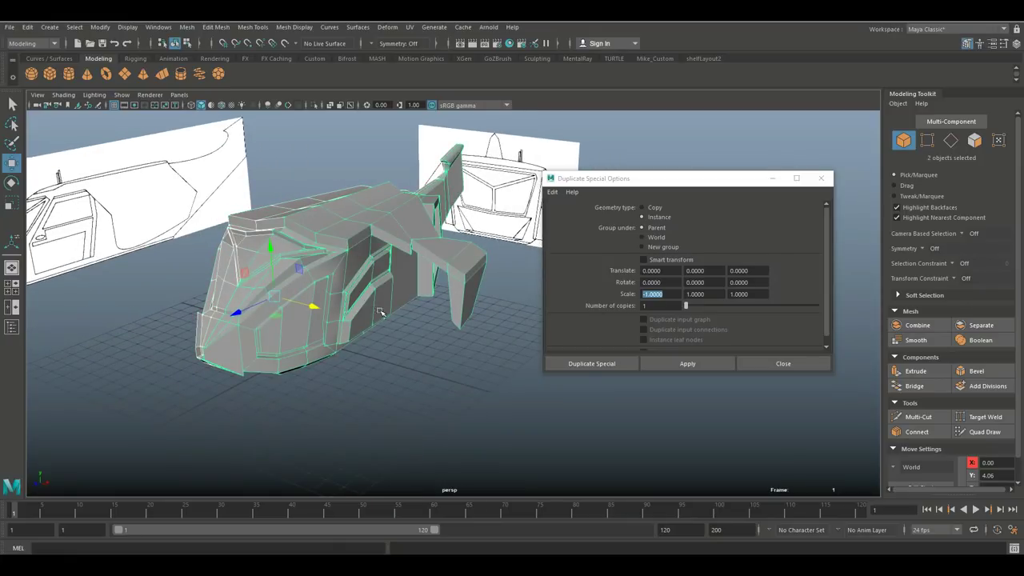
pyautogui.click(187, 27)
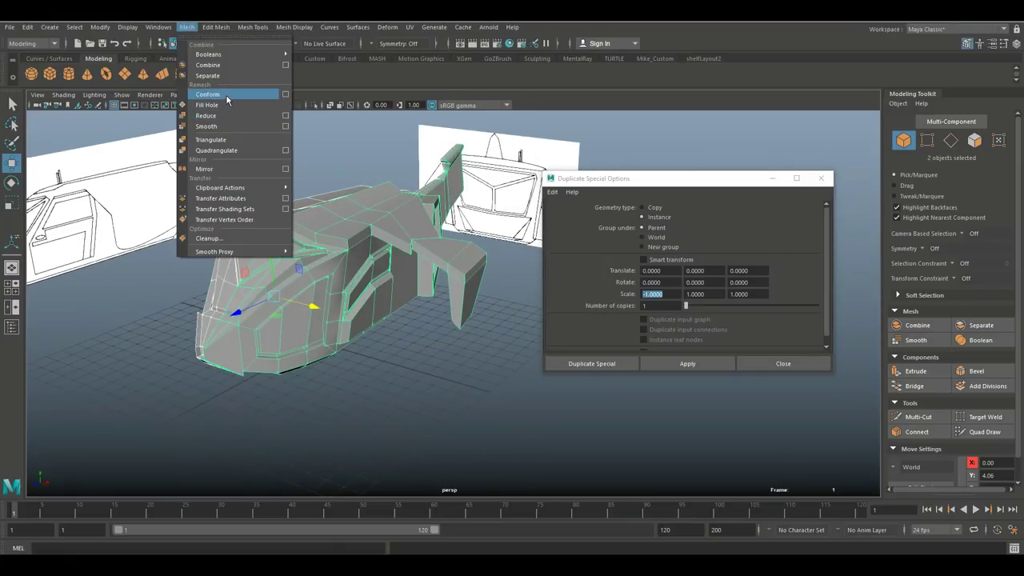
pyautogui.click(227, 65)
pyautogui.keyDown('alt'); pyautogui.moveTo(323, 400); pyautogui.dragTo(361, 409); pyautogui.keyUp('alt')
# Select all vertices of the combined mesh in the top view and merge them with a distance threshold of 0.01
pyautogui.click(11, 286)
pyautogui.press('space')
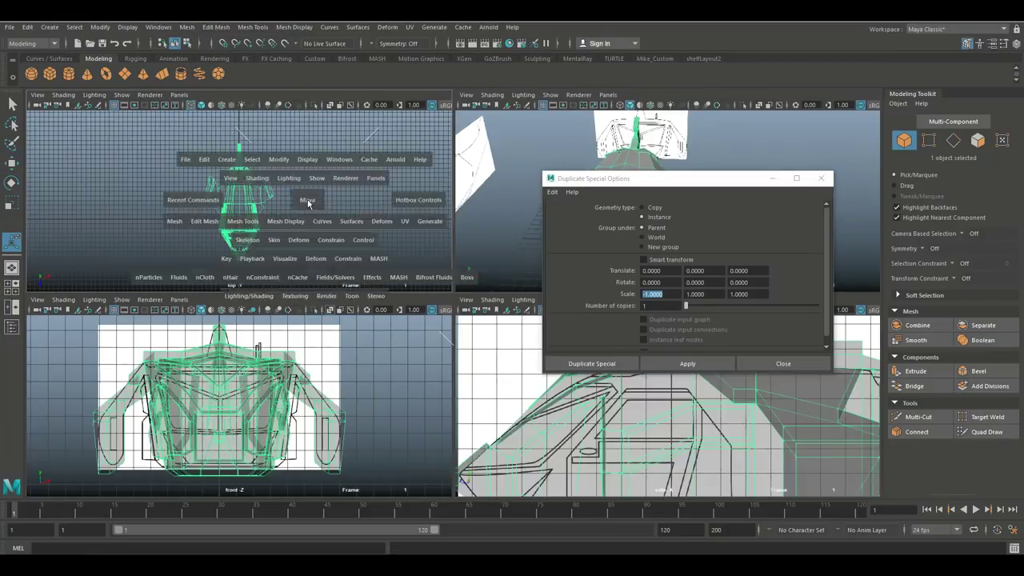
pyautogui.rightClick(455, 257)
pyautogui.moveTo(455, 257); pyautogui.dragTo(404, 257, button='right')
pyautogui.moveTo(356, 160); pyautogui.dragTo(558, 487)
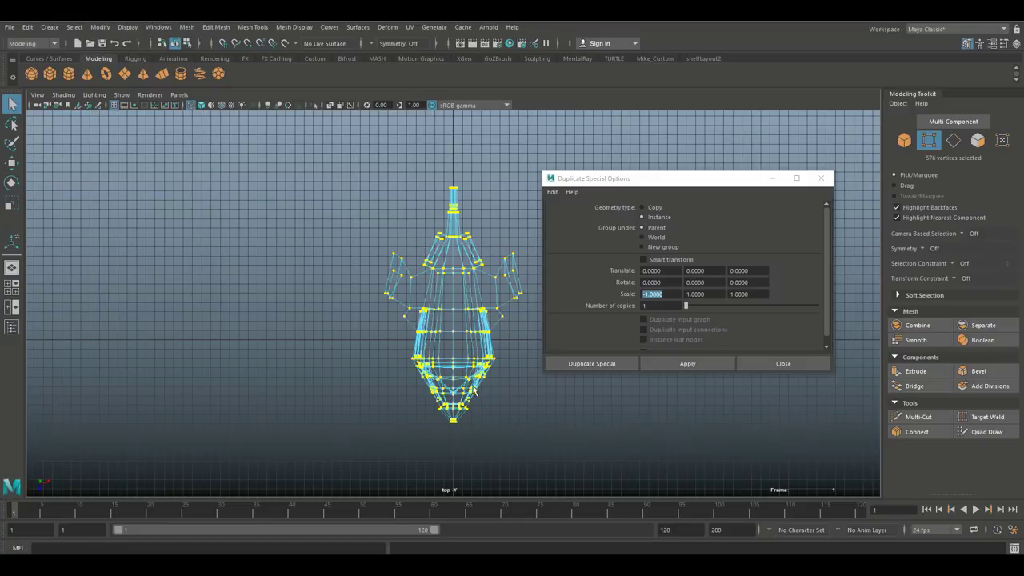
pyautogui.click(187, 27)
pyautogui.moveTo(206, 28)
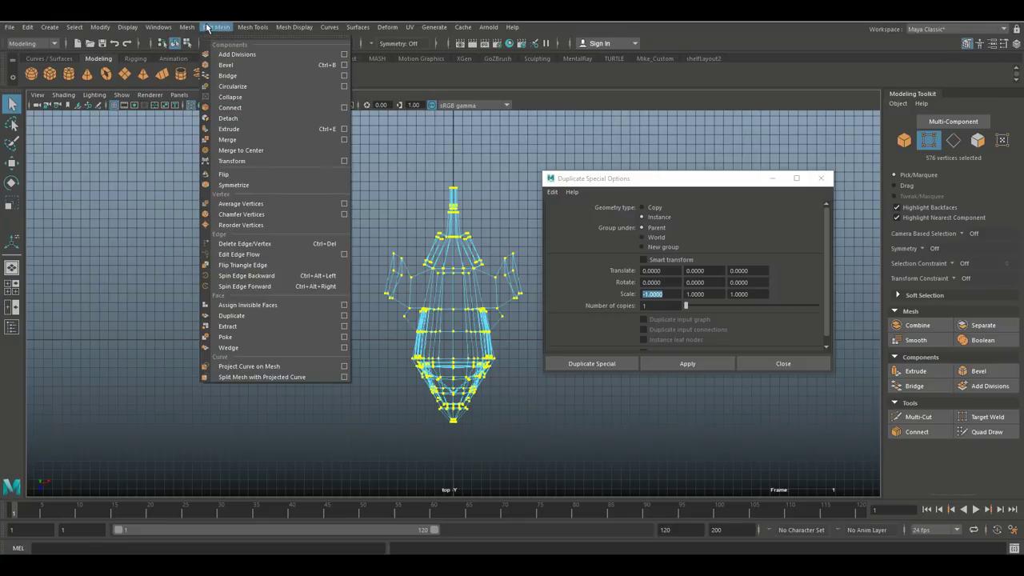
pyautogui.click(236, 140)
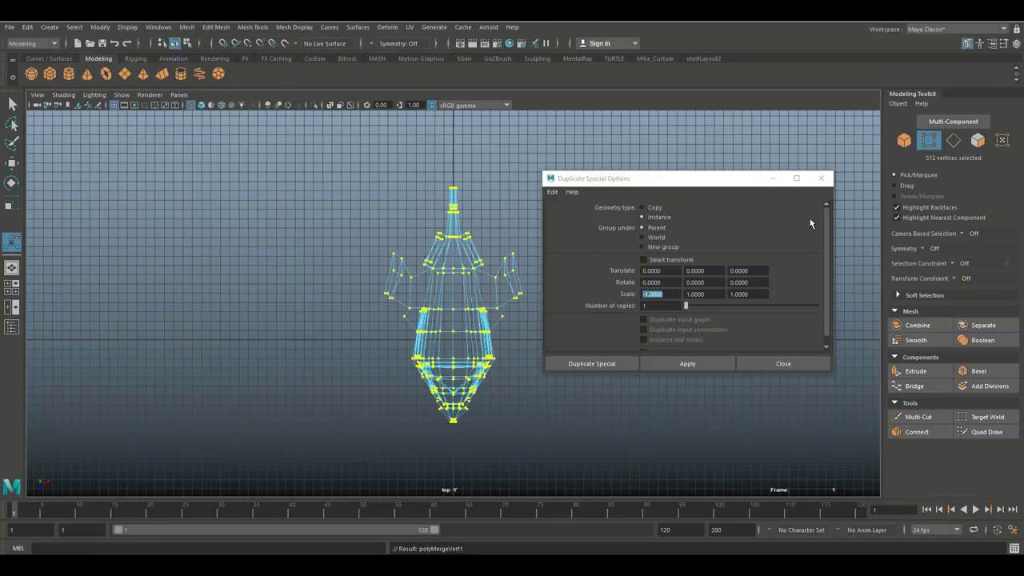
pyautogui.click(821, 177)
pyautogui.click(738, 312)
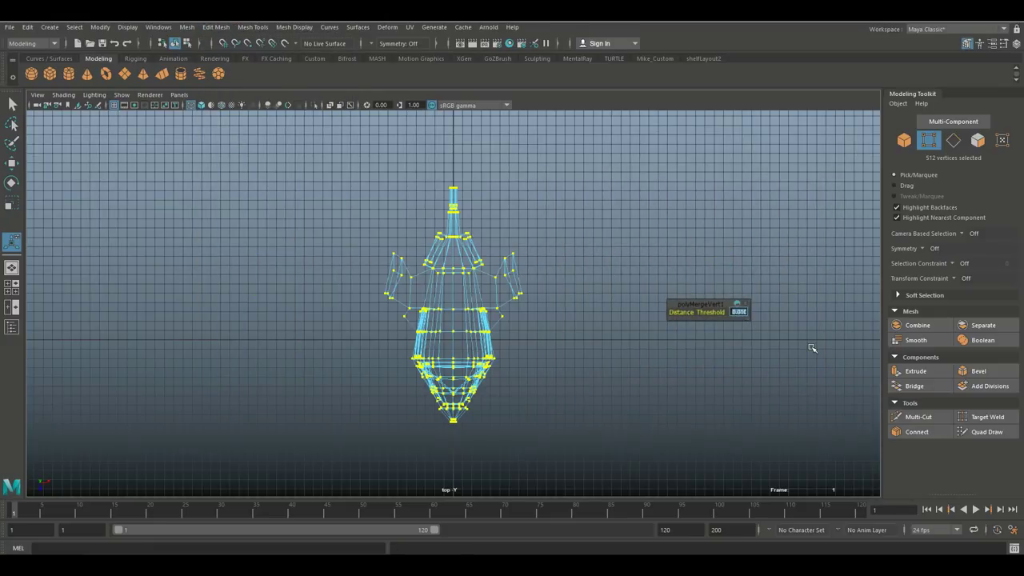
# Inspect the merged helicopter in the perspective view from several angles
pyautogui.click(11, 294)
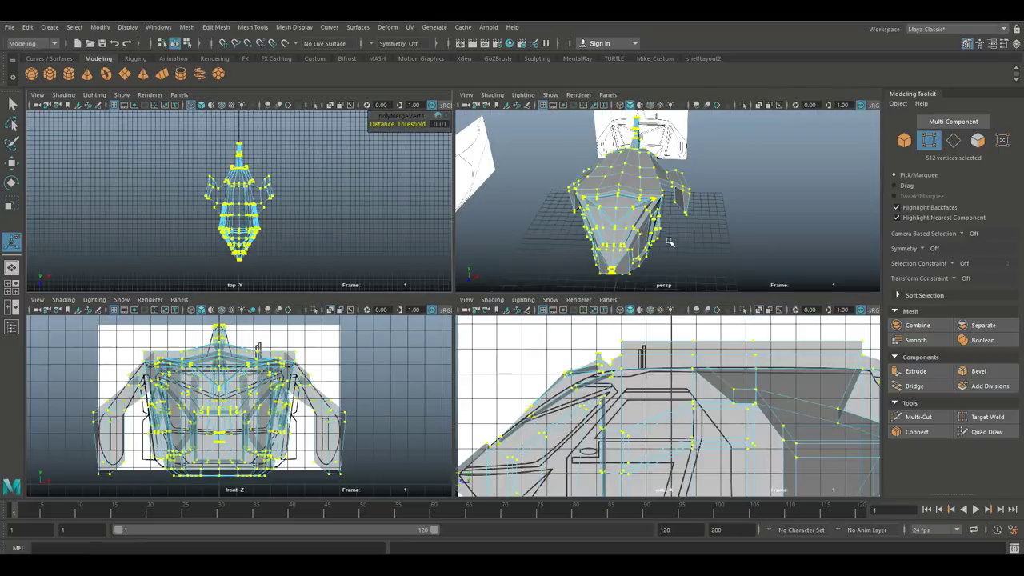
pyautogui.press('space')
pyautogui.keyDown('alt'); pyautogui.moveTo(676, 274); pyautogui.dragTo(460, 413); pyautogui.keyUp('alt')
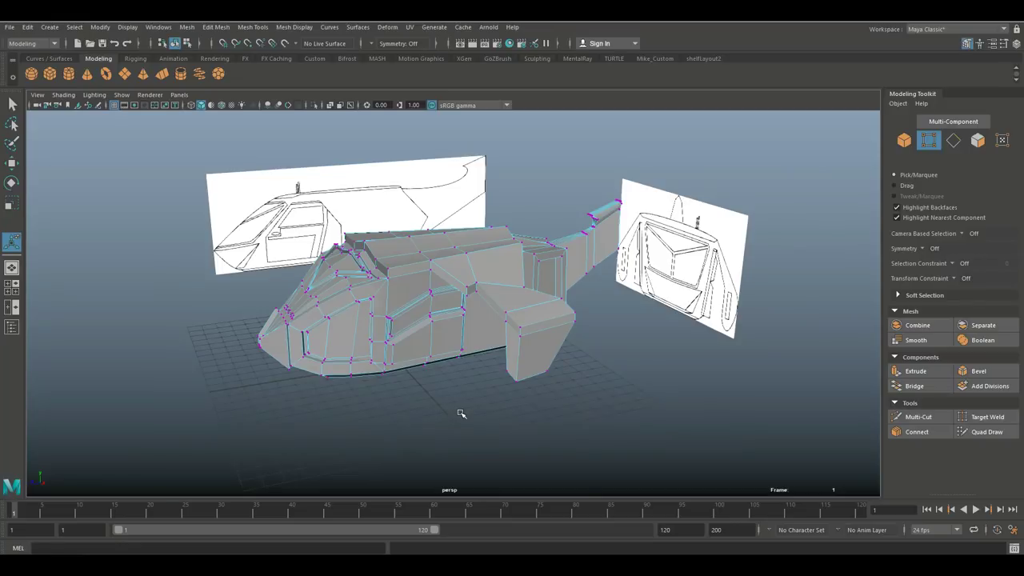
pyautogui.scroll(2, 461, 413)
pyautogui.keyDown('alt'); pyautogui.moveTo(465, 408); pyautogui.dragTo(543, 398); pyautogui.keyUp('alt')
pyautogui.scroll(2, 567, 401)
pyautogui.keyDown('alt'); pyautogui.moveTo(537, 401); pyautogui.dragTo(549, 409); pyautogui.keyUp('alt')
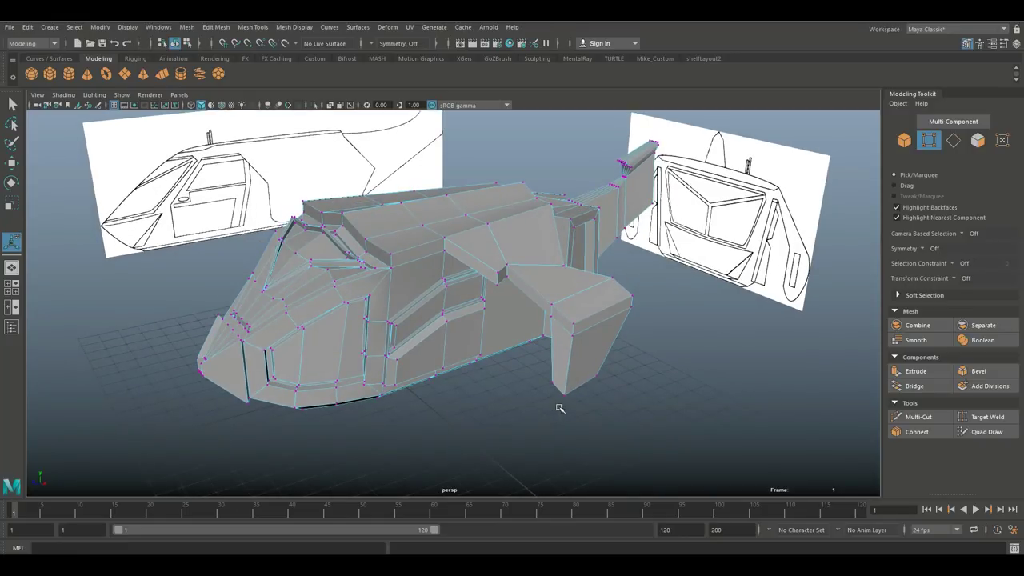